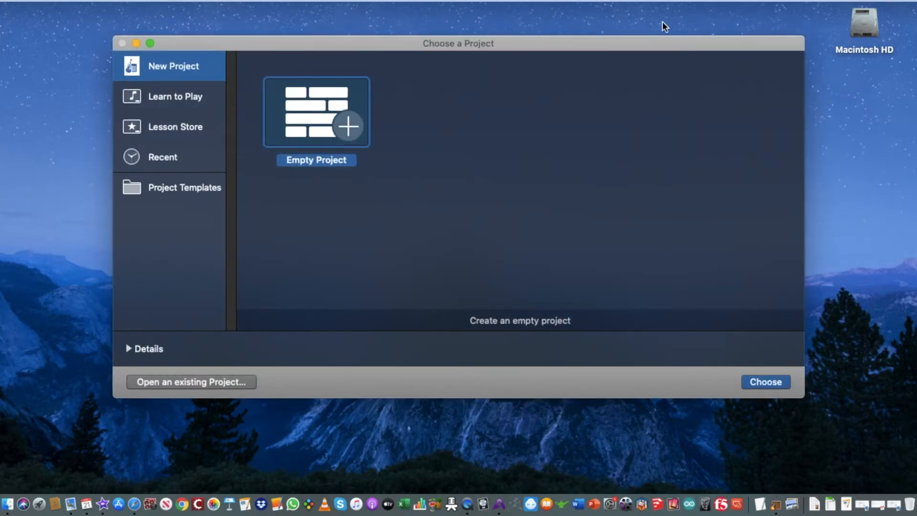
Create an empty project with a Software Instrument track and select that track
{"action": "double_click", "coordinate": [298, 122]}
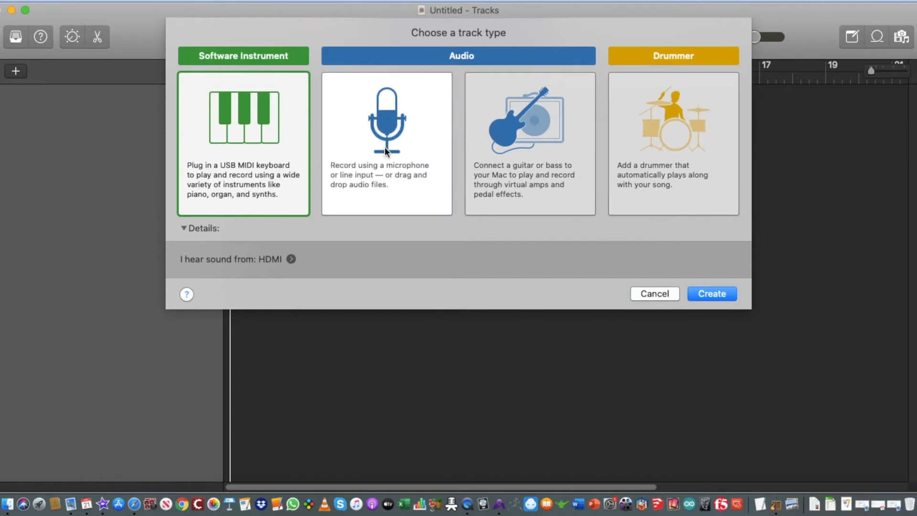
{"action": "left_click", "coordinate": [429, 153]}
{"action": "left_click", "coordinate": [272, 100]}
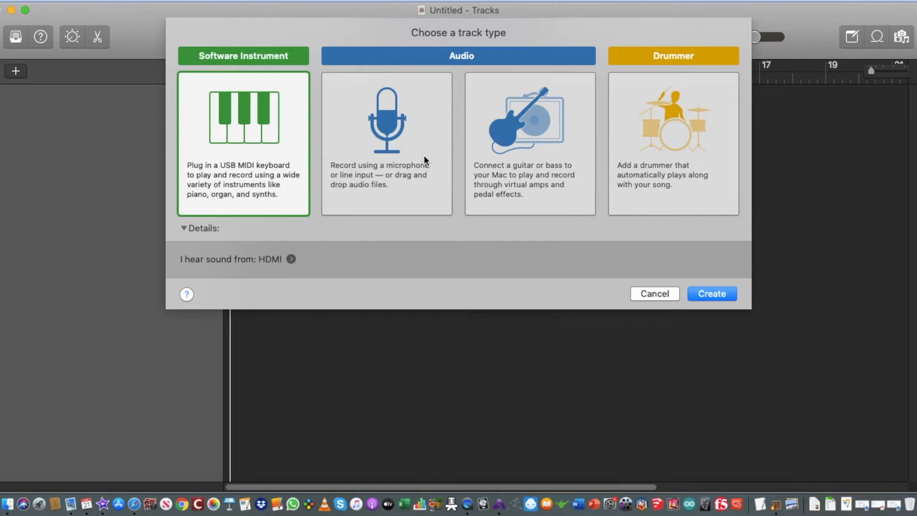
{"action": "left_click", "coordinate": [683, 143]}
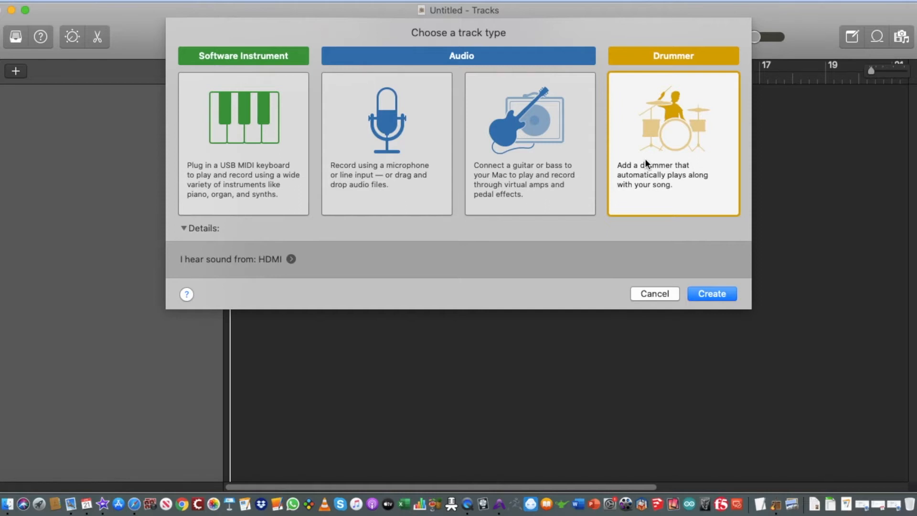
{"action": "left_click", "coordinate": [283, 170]}
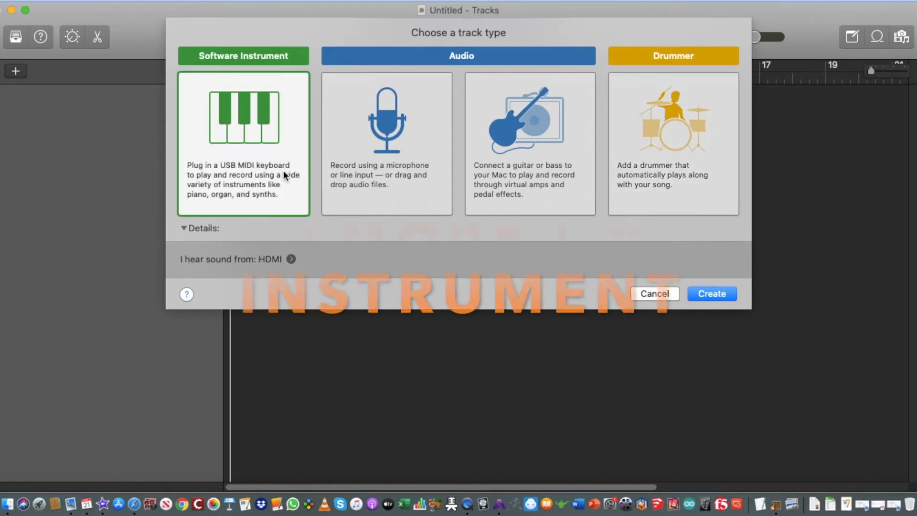
{"action": "left_click", "coordinate": [708, 292]}
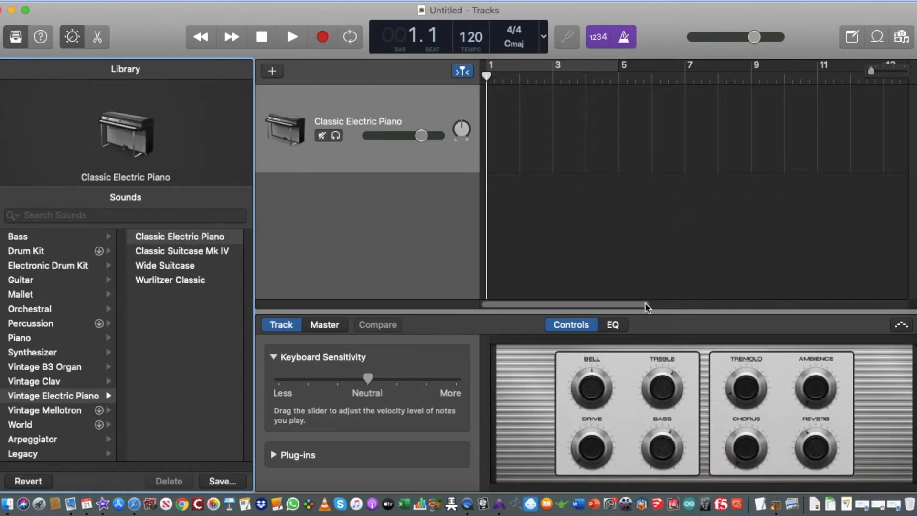
{"action": "left_click", "coordinate": [373, 115]}
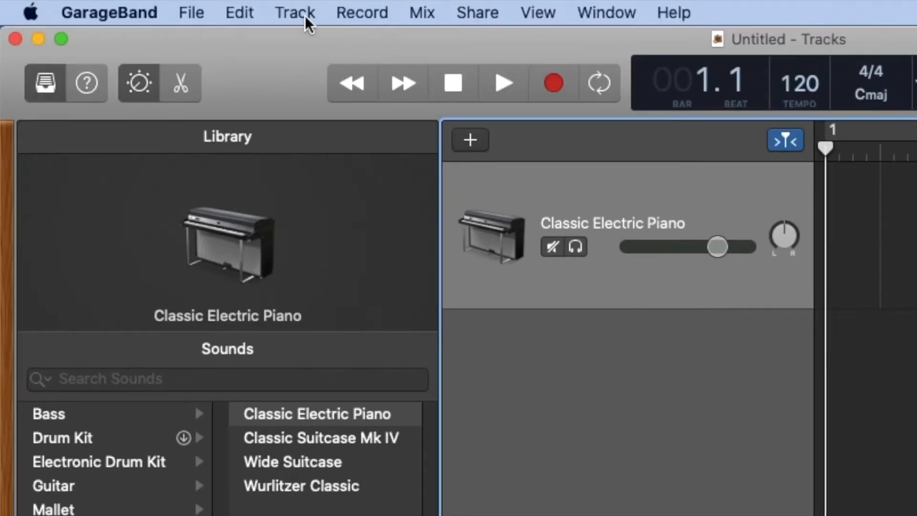
Add a microphone audio track that uses Input 1
{"action": "left_click", "coordinate": [295, 13]}
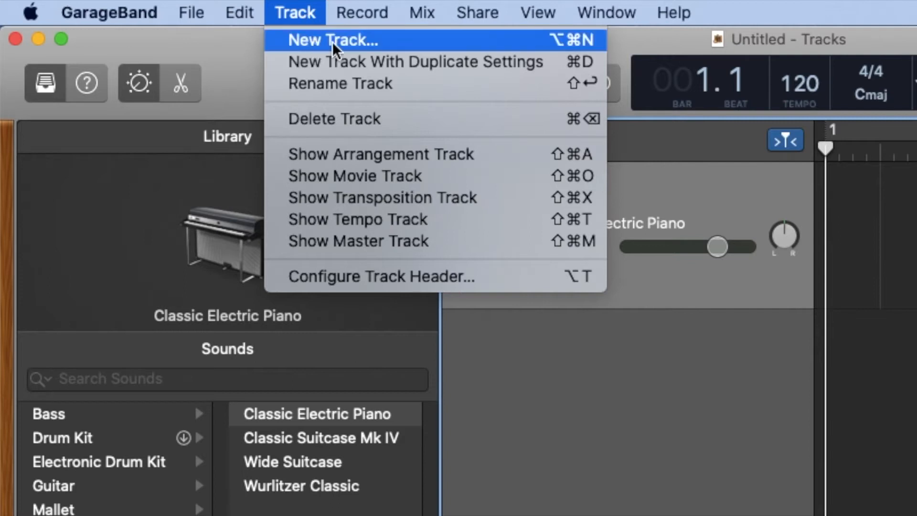
{"action": "left_click", "coordinate": [450, 43]}
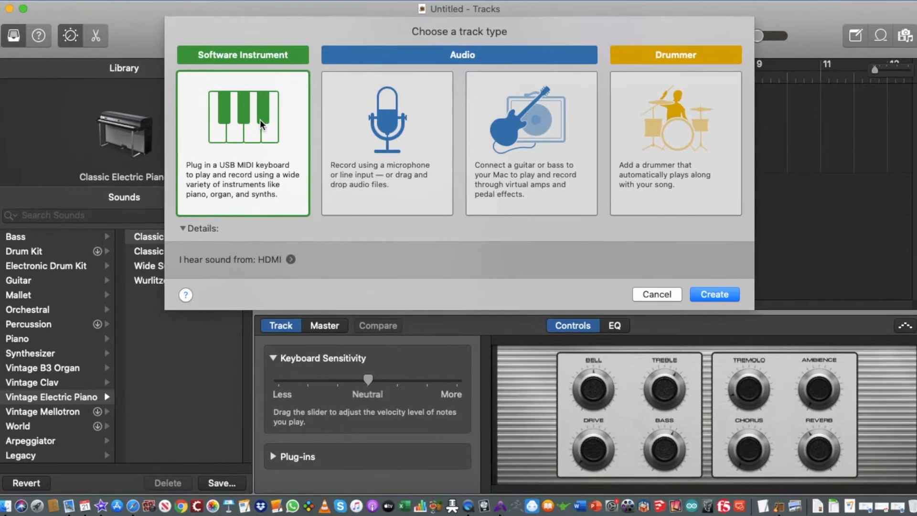
{"action": "left_click", "coordinate": [404, 141]}
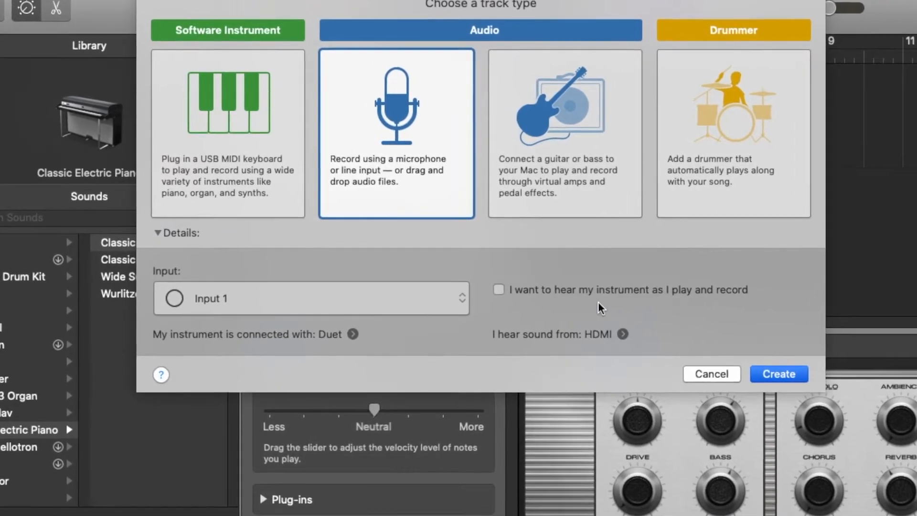
{"action": "key", "text": "Return"}
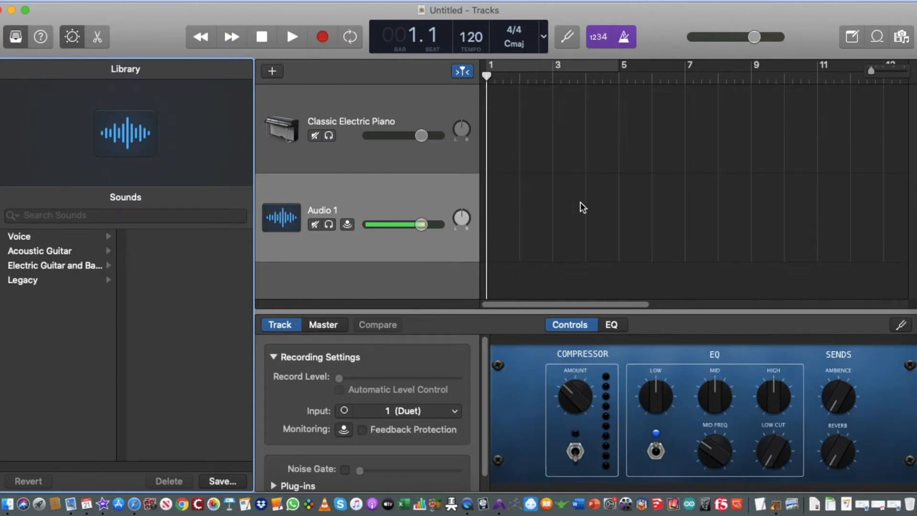
Record about nine bars of audio on the Audio 1 track, turning the metronome click off during recording
{"action": "left_click", "coordinate": [323, 38]}
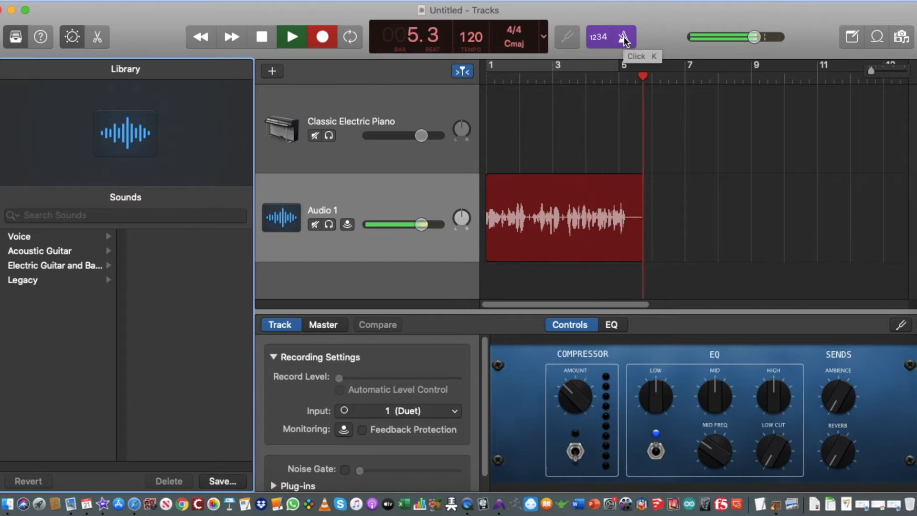
{"action": "left_click", "coordinate": [626, 42]}
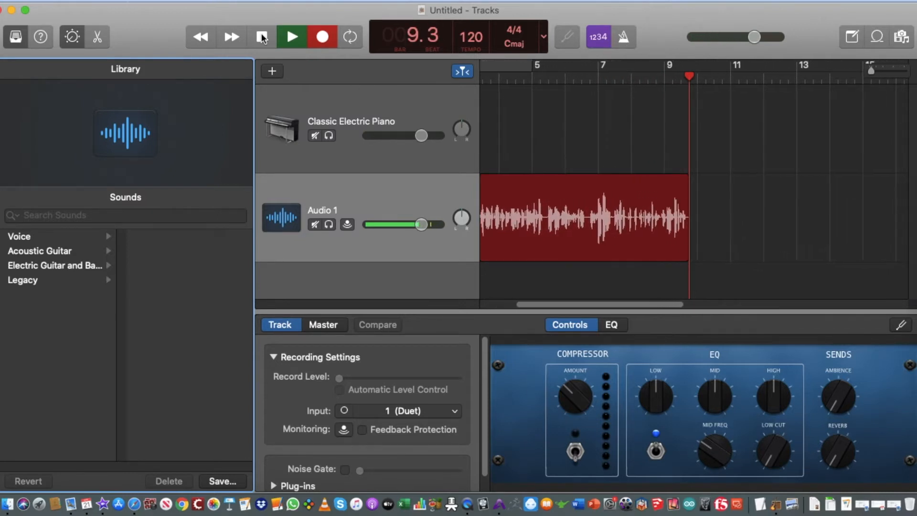
{"action": "key", "text": "space"}
{"action": "left_click_drag", "start_coordinate": [654, 304], "coordinate": [536, 297]}
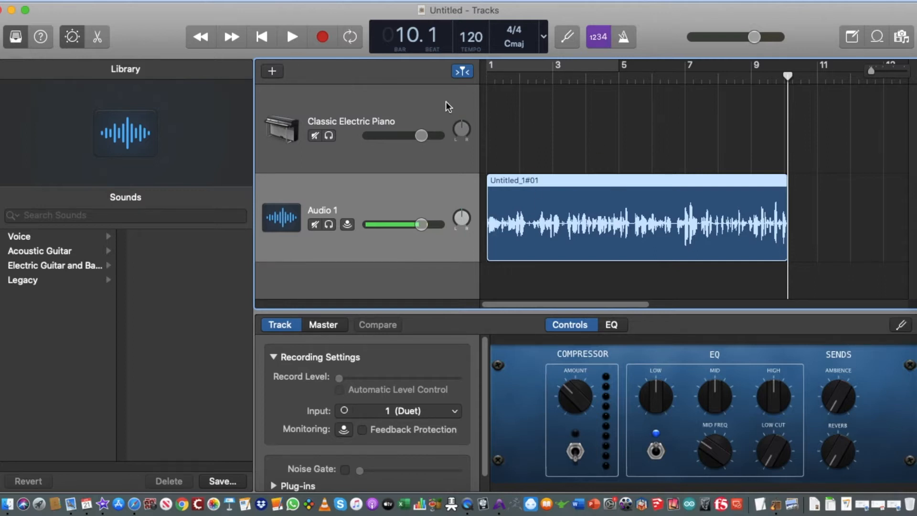
Try Acoustic Guitar as the Classic Electric Piano track's sound and settle on French Horn Solo from the Orchestral Brass sounds
{"action": "left_click", "coordinate": [366, 151]}
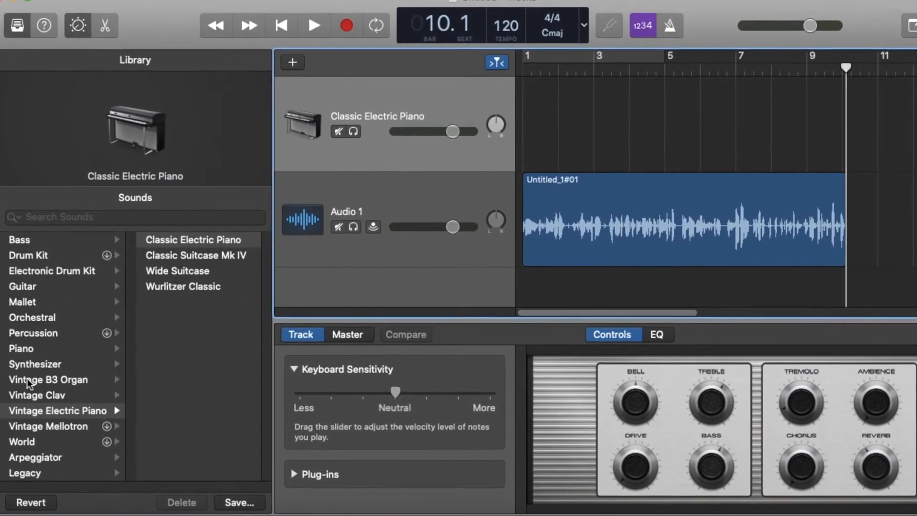
{"action": "left_click", "coordinate": [41, 287]}
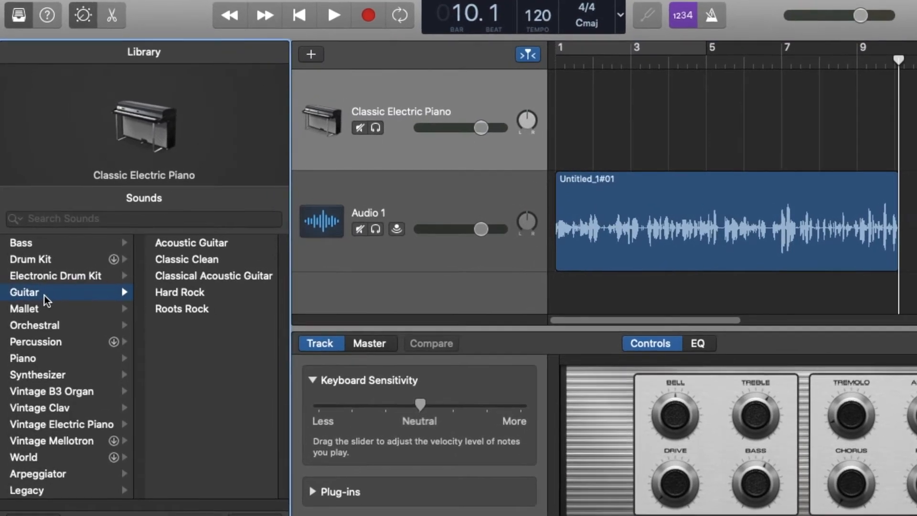
{"action": "left_click", "coordinate": [189, 245]}
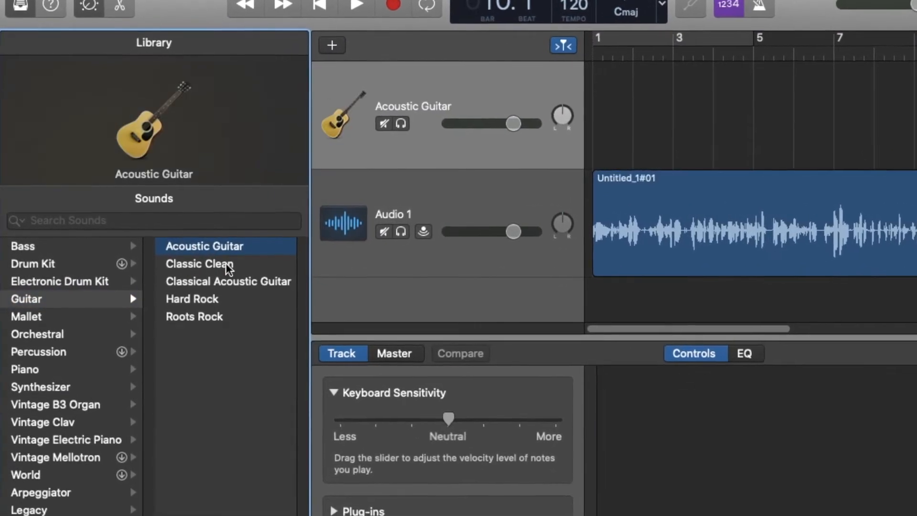
{"action": "left_click", "coordinate": [69, 334]}
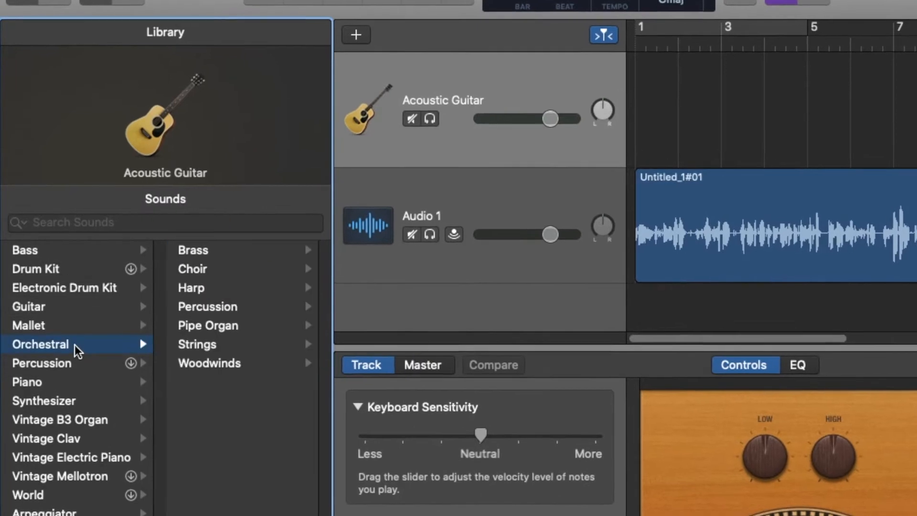
{"action": "left_click", "coordinate": [212, 253]}
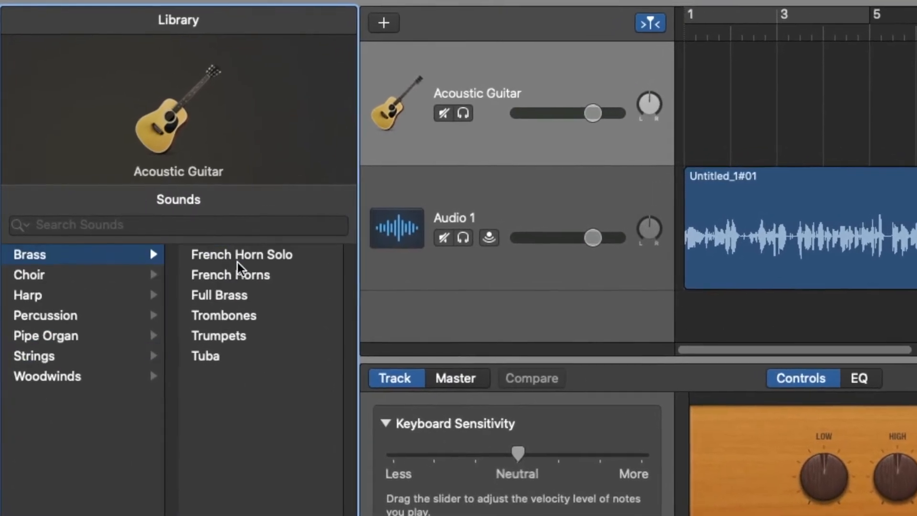
{"action": "left_click", "coordinate": [255, 257]}
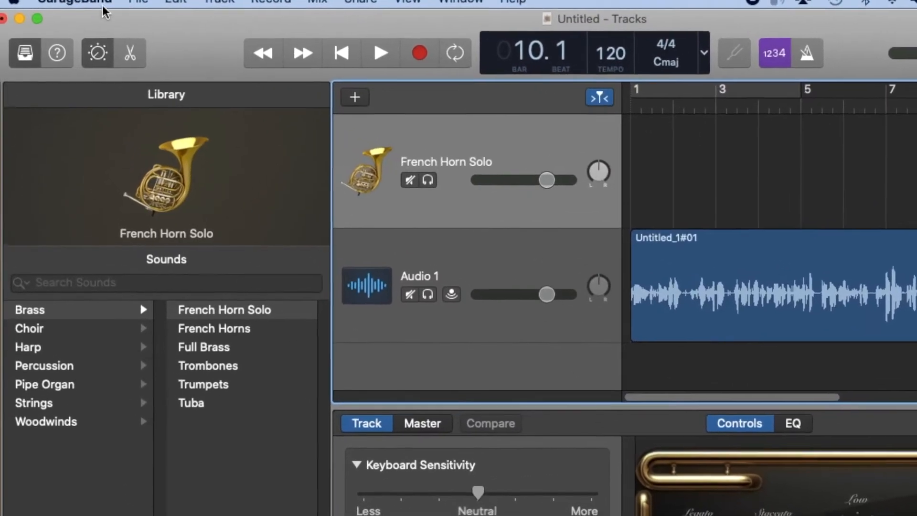
Try Built-in Output as the output device in the Audio/MIDI preferences and restore Duet
{"action": "left_click", "coordinate": [95, 1]}
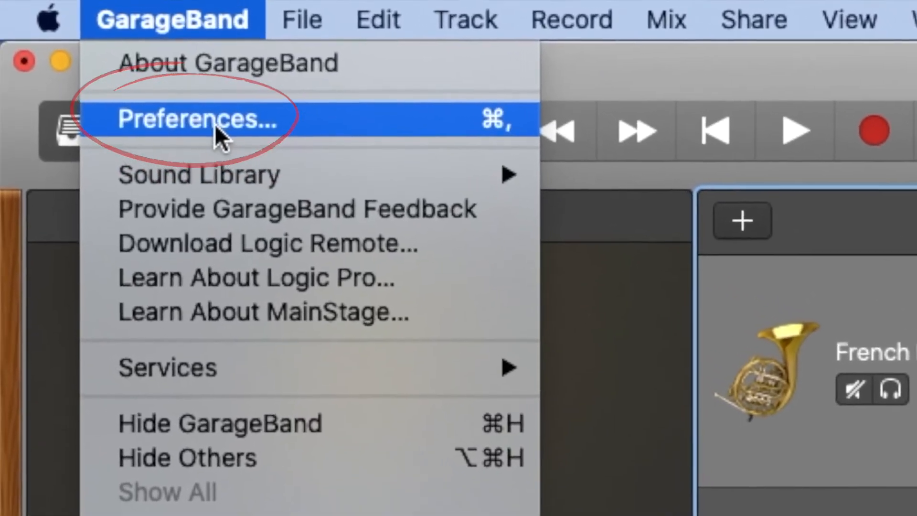
{"action": "left_click", "coordinate": [210, 119]}
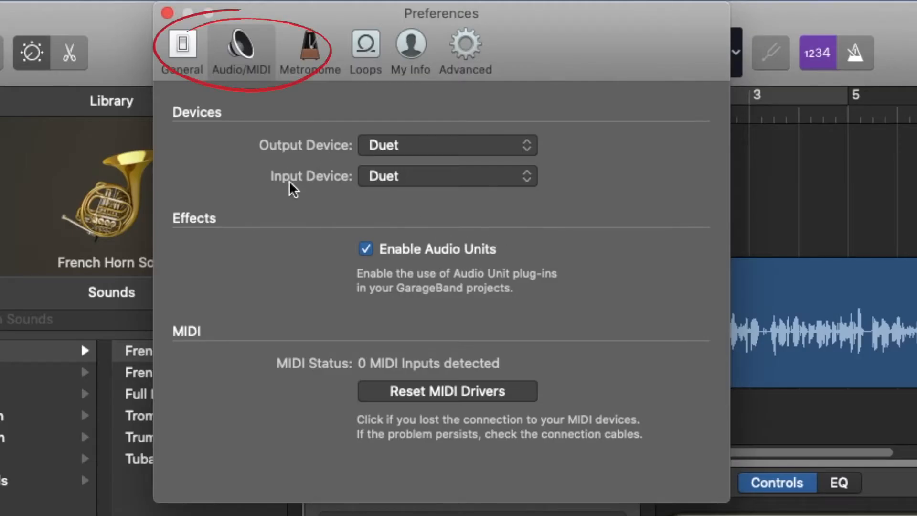
{"action": "left_click", "coordinate": [430, 146]}
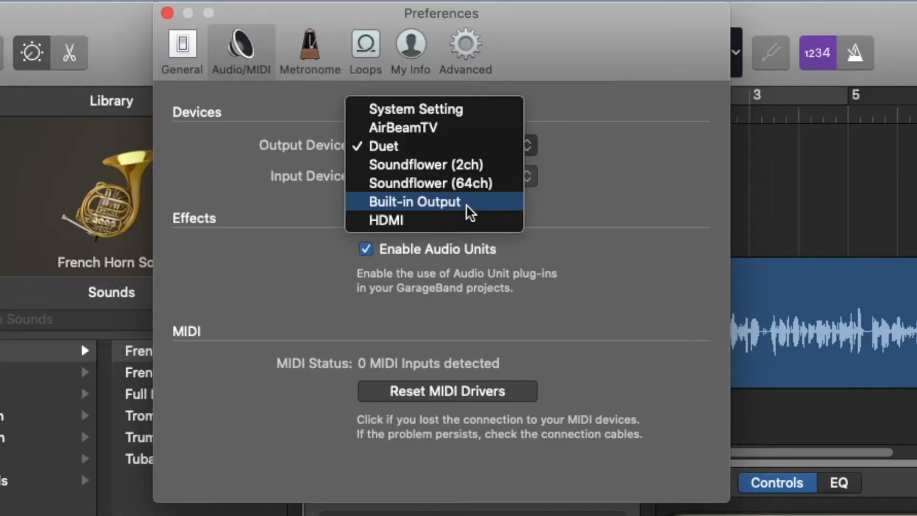
{"action": "left_click", "coordinate": [465, 205]}
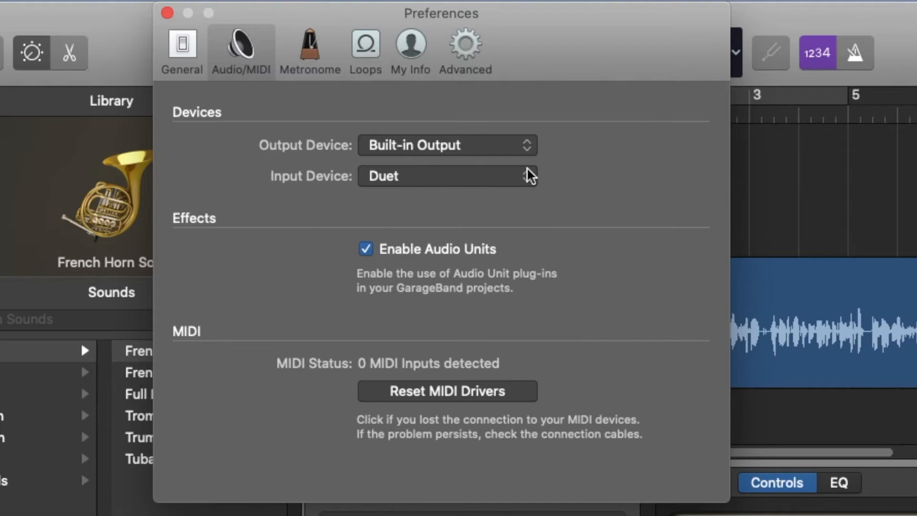
{"action": "left_click", "coordinate": [491, 145]}
{"action": "left_click", "coordinate": [491, 145]}
Review the available input devices in the Audio/MIDI preferences and close the preferences
{"action": "left_click", "coordinate": [502, 178]}
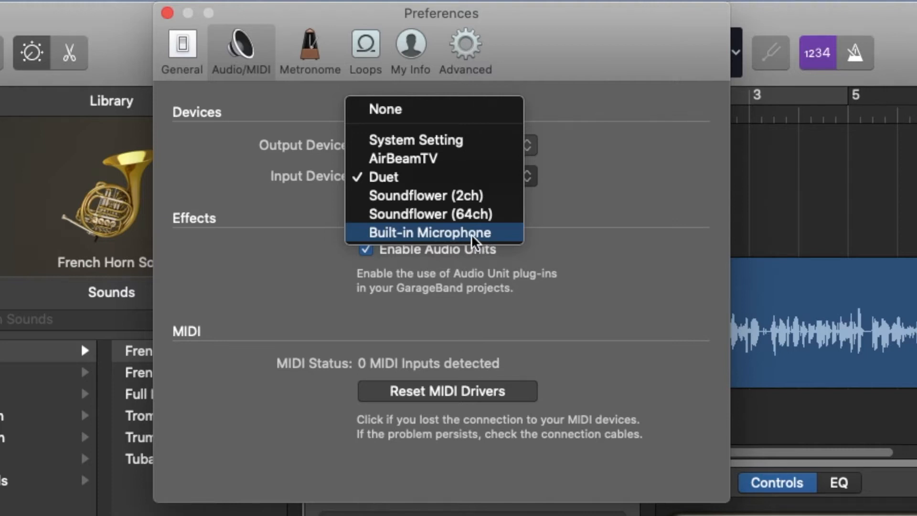
{"action": "left_click", "coordinate": [604, 264]}
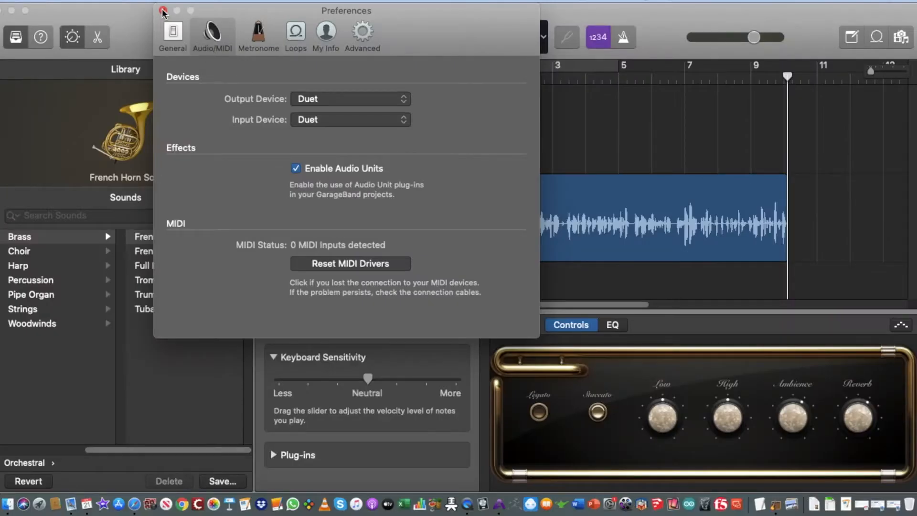
{"action": "left_click", "coordinate": [162, 11]}
Select the Audio 1 track and switch to Apogee Maestro 2 to view the Duet's input settings
{"action": "left_click", "coordinate": [424, 192]}
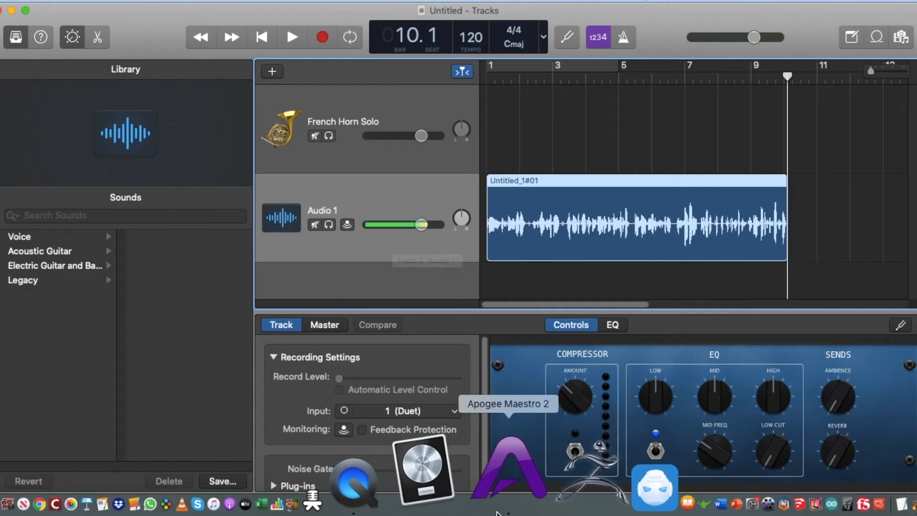
{"action": "left_click", "coordinate": [501, 486]}
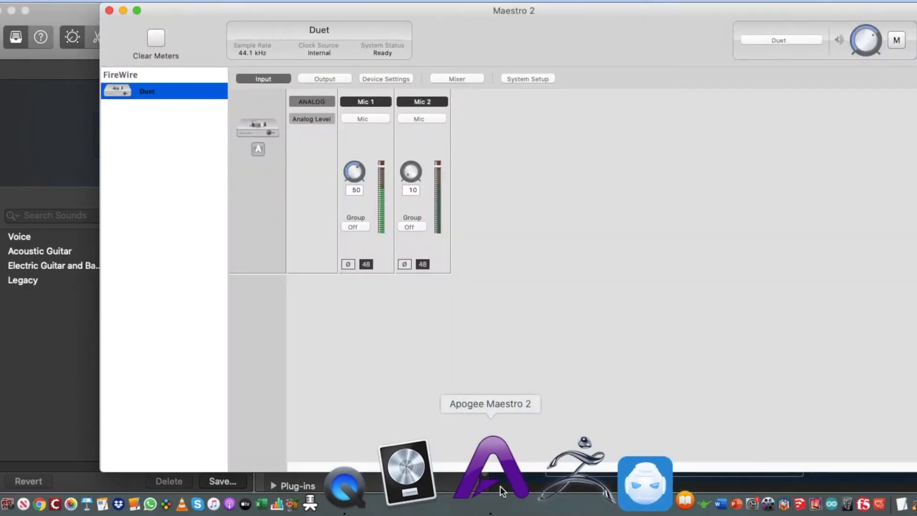
{"action": "left_click_drag", "start_coordinate": [606, 23], "coordinate": [537, 20]}
{"action": "left_click", "coordinate": [102, 1]}
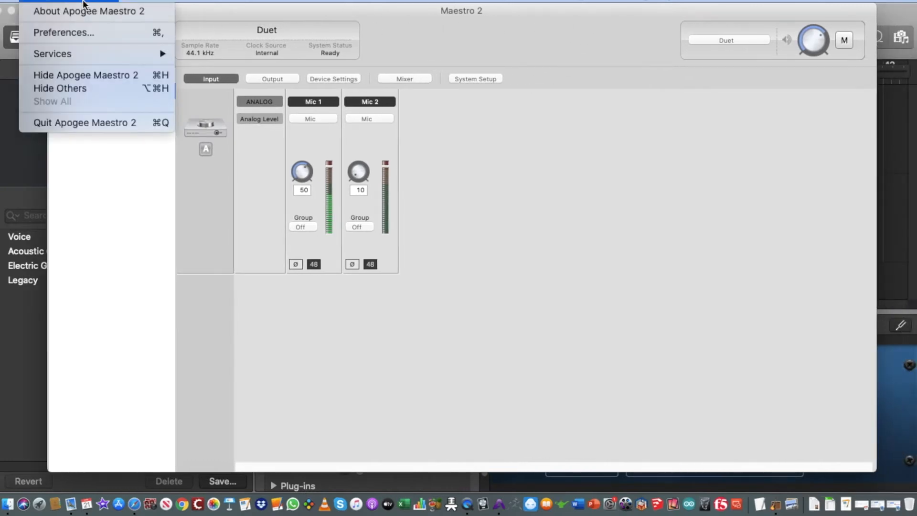
{"action": "left_click", "coordinate": [83, 2]}
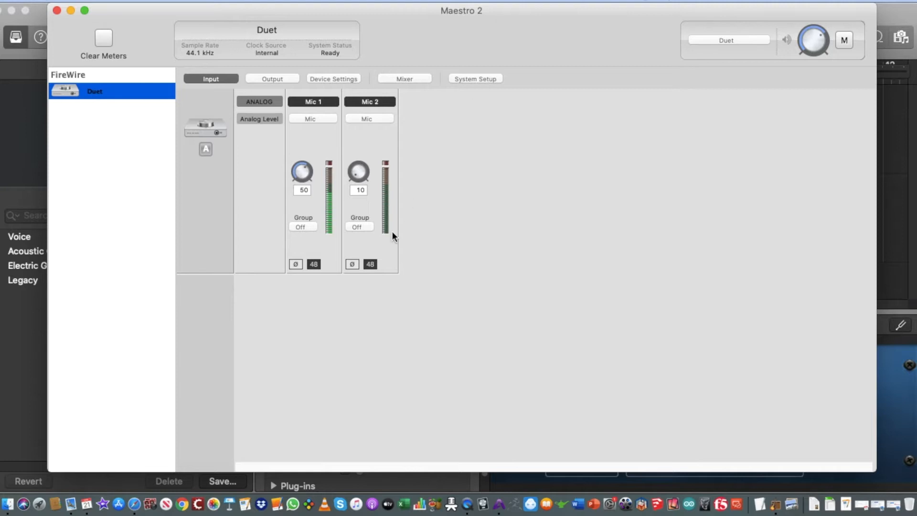
Choose Mic as the analog level for Mic 1 and return to GarageBand
{"action": "left_click", "coordinate": [317, 120]}
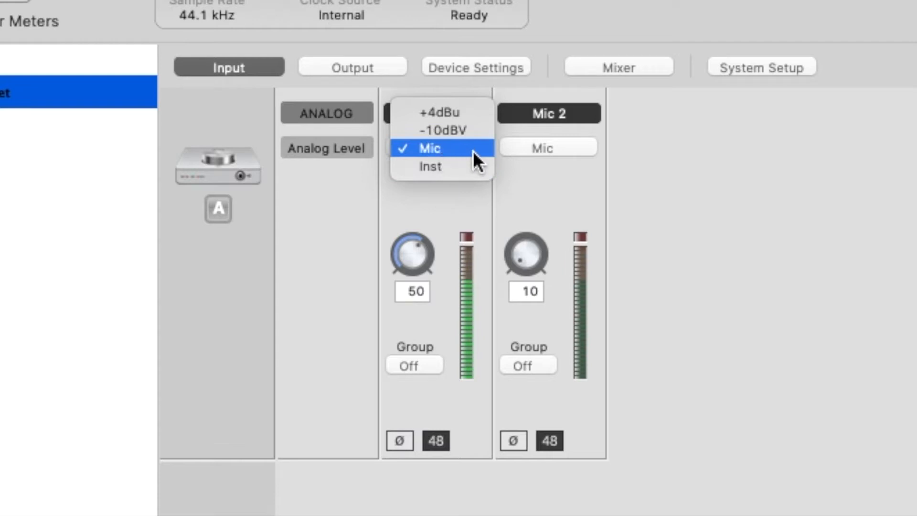
{"action": "left_click", "coordinate": [473, 150]}
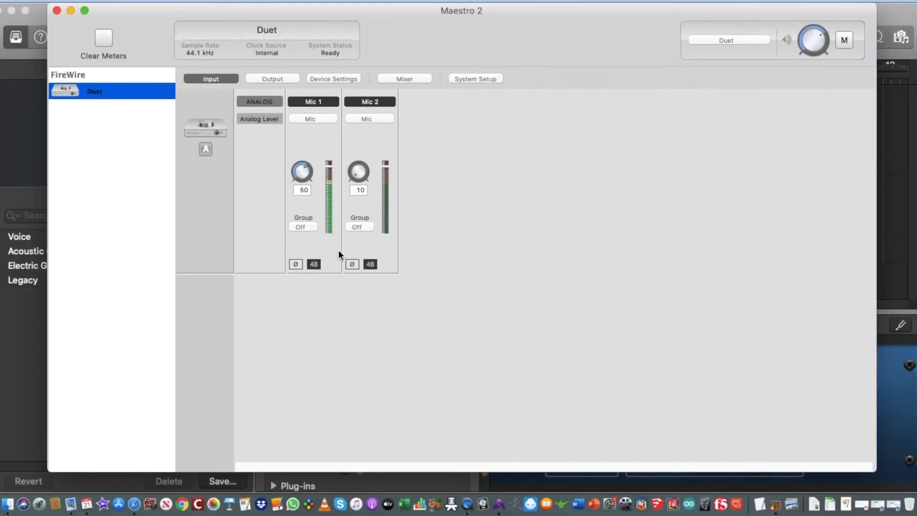
{"action": "left_click_drag", "start_coordinate": [156, 29], "coordinate": [407, 27]}
{"action": "left_click", "coordinate": [221, 21]}
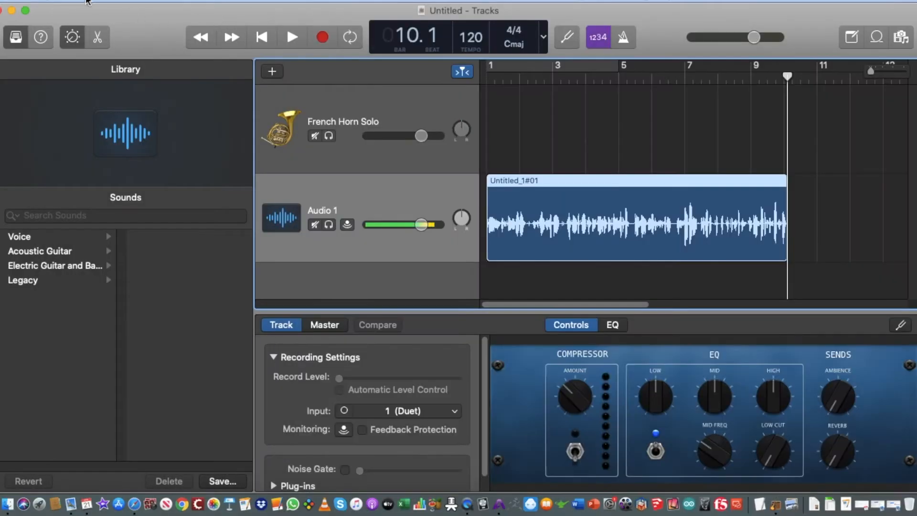
Reopen the audio preferences and examine the output and input device choices, including the Built-in Microphone
{"action": "left_click", "coordinate": [81, 1]}
{"action": "left_click", "coordinate": [84, 37]}
{"action": "left_click", "coordinate": [359, 100]}
{"action": "left_click", "coordinate": [261, 130]}
{"action": "left_click", "coordinate": [328, 120]}
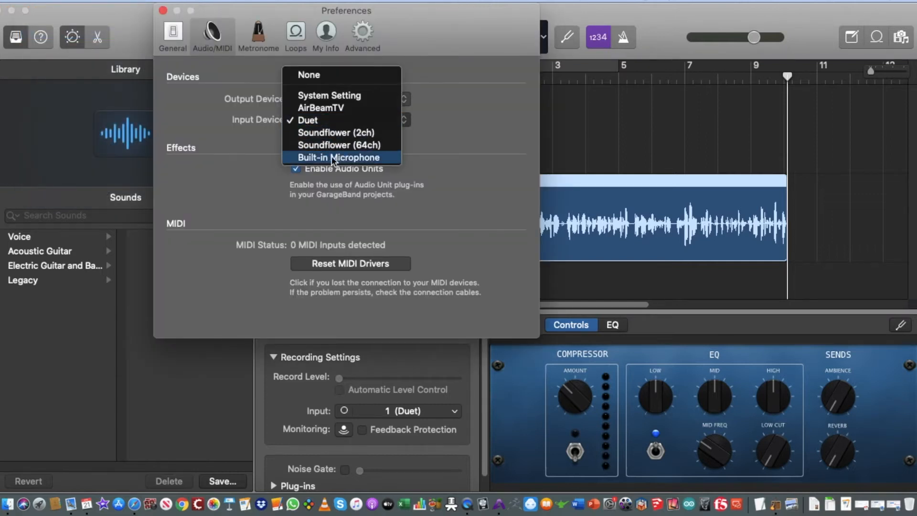
{"action": "left_click", "coordinate": [451, 121]}
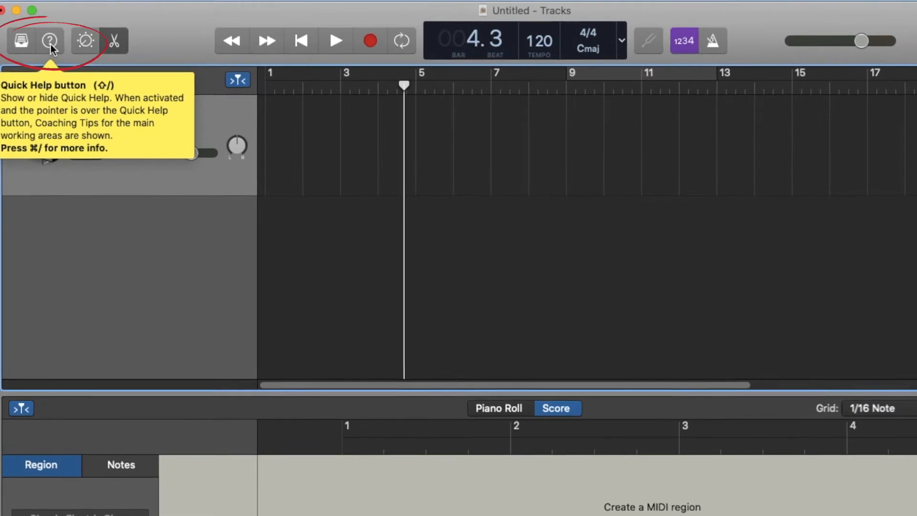
Turn on Quick Help to show explanations of the interface controls
{"action": "left_click", "coordinate": [48, 42]}
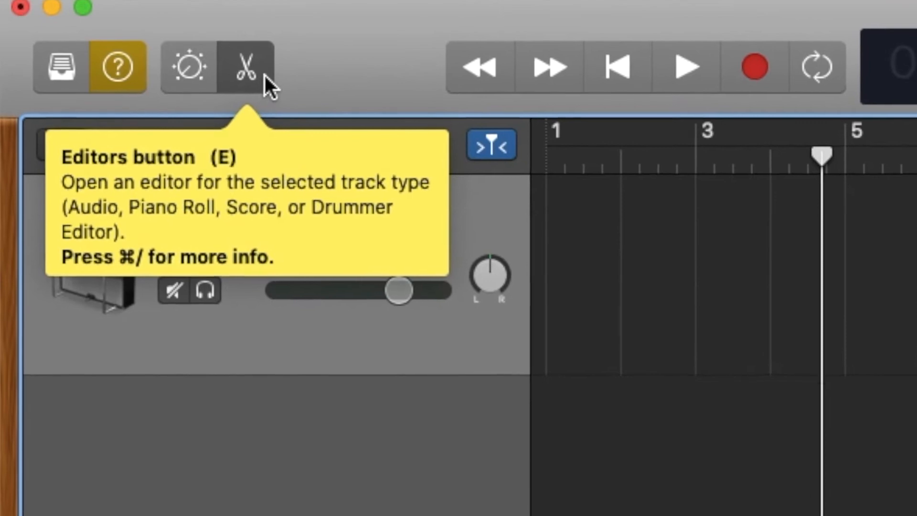
Rewind and fast-forward the playhead bar by bar along the ruler with the transport controls
{"action": "left_click", "coordinate": [373, 66]}
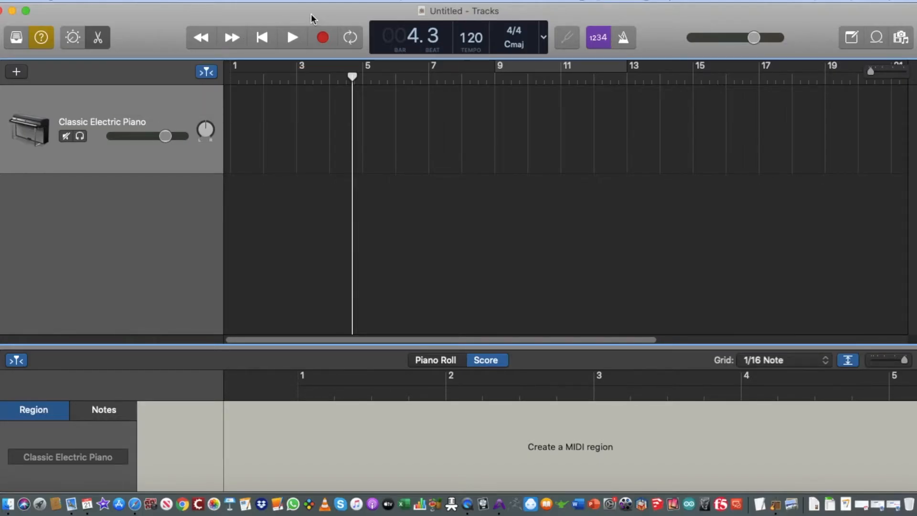
{"action": "left_click", "coordinate": [211, 41]}
{"action": "left_click", "coordinate": [226, 42]}
{"action": "triple_click", "coordinate": [226, 42]}
{"action": "triple_click", "coordinate": [225, 42]}
{"action": "triple_click", "coordinate": [226, 42]}
{"action": "left_click", "coordinate": [211, 41]}
{"action": "double_click", "coordinate": [211, 41]}
{"action": "double_click", "coordinate": [211, 41]}
{"action": "double_click", "coordinate": [211, 41]}
{"action": "left_click", "coordinate": [211, 41]}
{"action": "left_click", "coordinate": [224, 43]}
{"action": "triple_click", "coordinate": [227, 43]}
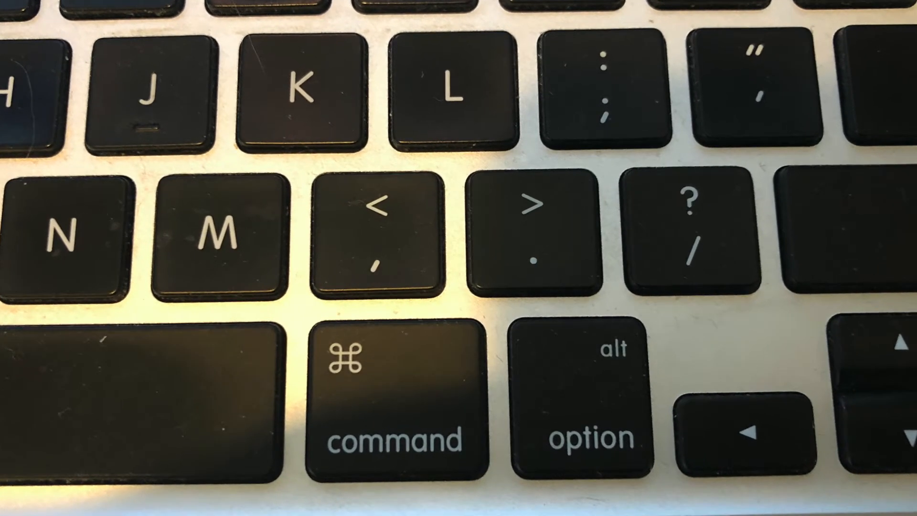
{"action": "left_click", "coordinate": [234, 39]}
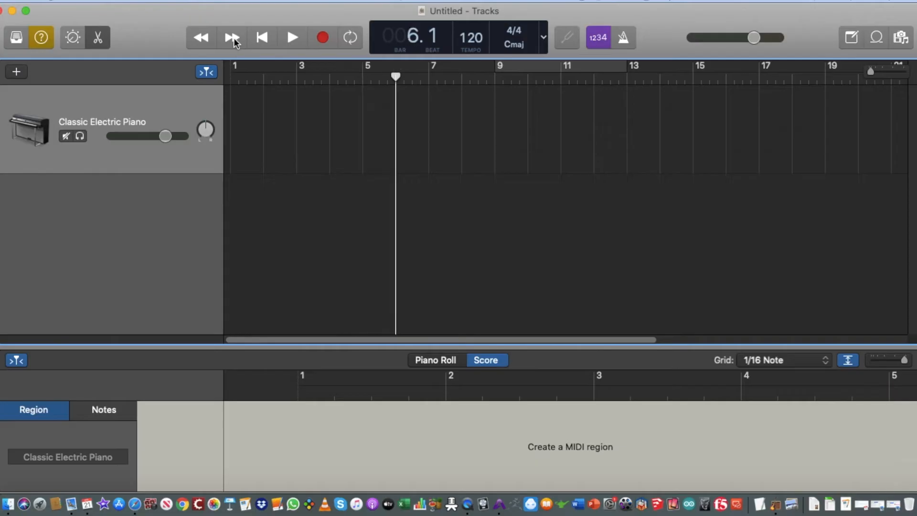
{"action": "triple_click", "coordinate": [233, 38]}
Step the playhead back and forth bar by bar, reaching bar 13 and returning to bar 8
{"action": "key", "text": "period"}
{"action": "key", "text": "comma"}
{"action": "key", "text": "comma"}
{"action": "key", "text": "comma"}
{"action": "key", "text": "comma"}
{"action": "key", "text": "comma"}
{"action": "key", "text": "period"}
{"action": "key", "text": "period"}
{"action": "key", "text": "period"}
{"action": "key", "text": "period"}
{"action": "key", "text": "period"}
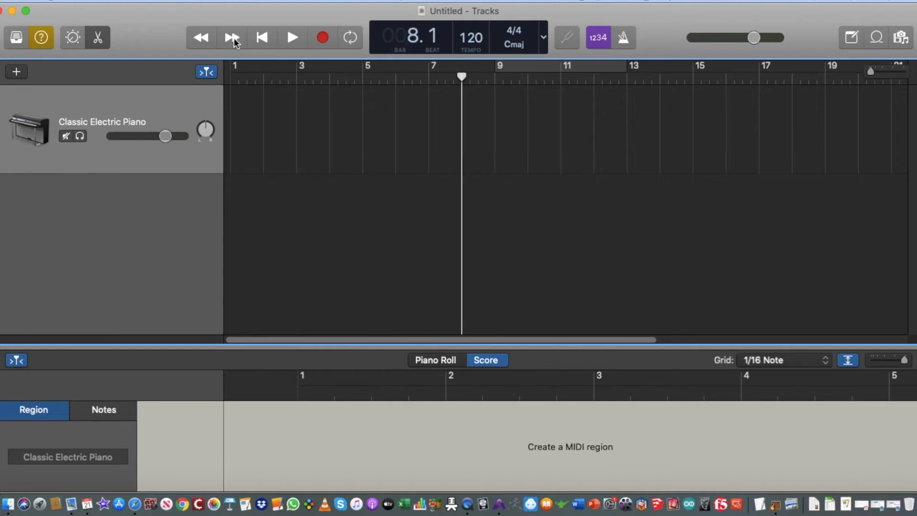
{"action": "key", "text": "period"}
{"action": "key", "text": "period"}
{"action": "key", "text": "period"}
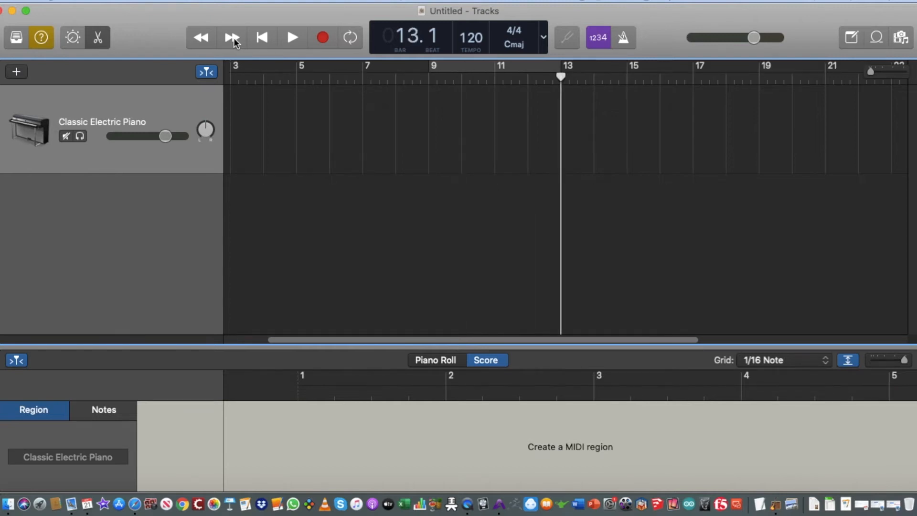
{"action": "key", "text": "comma"}
{"action": "key", "text": "comma"}
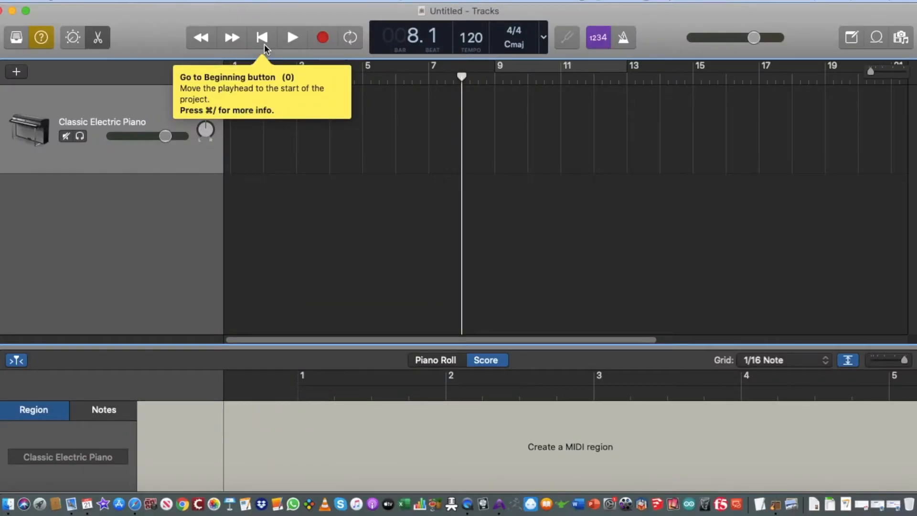
Return the playhead to the project start, including once after placing it at bar 15
{"action": "left_click", "coordinate": [264, 42]}
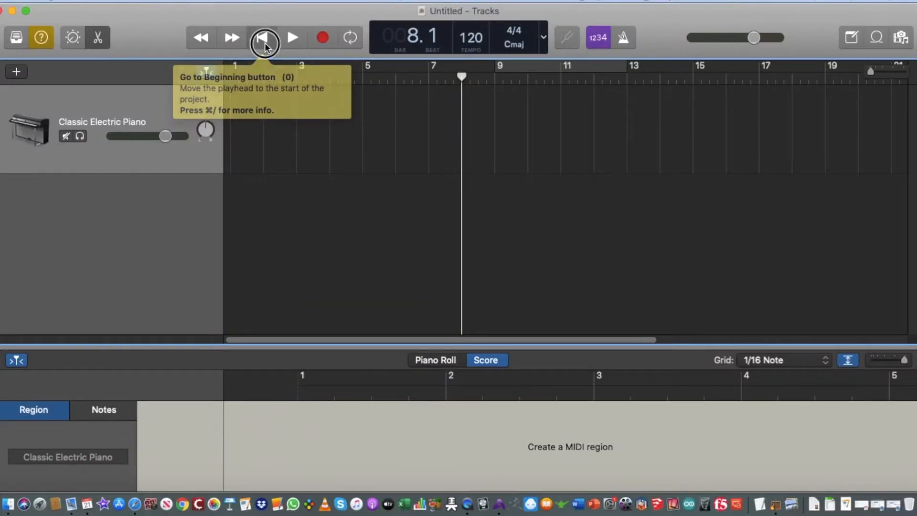
{"action": "left_click", "coordinate": [687, 82]}
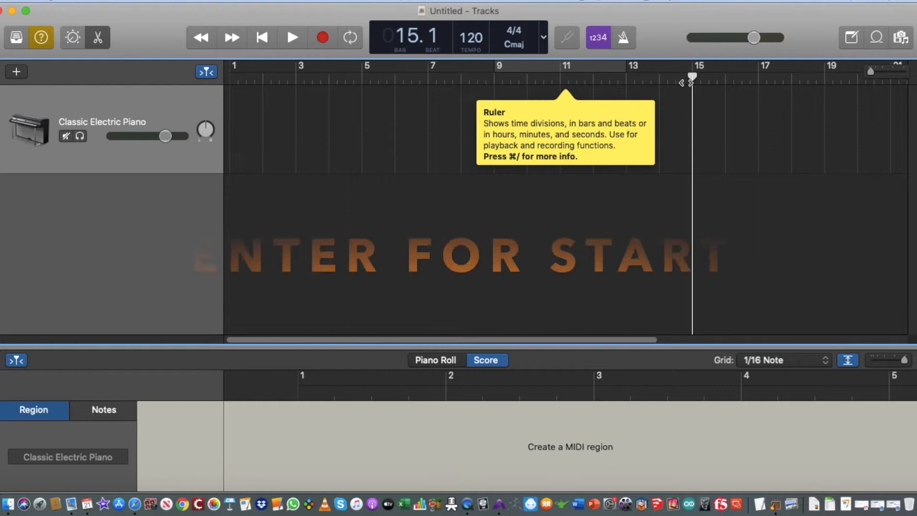
{"action": "key", "text": "Return"}
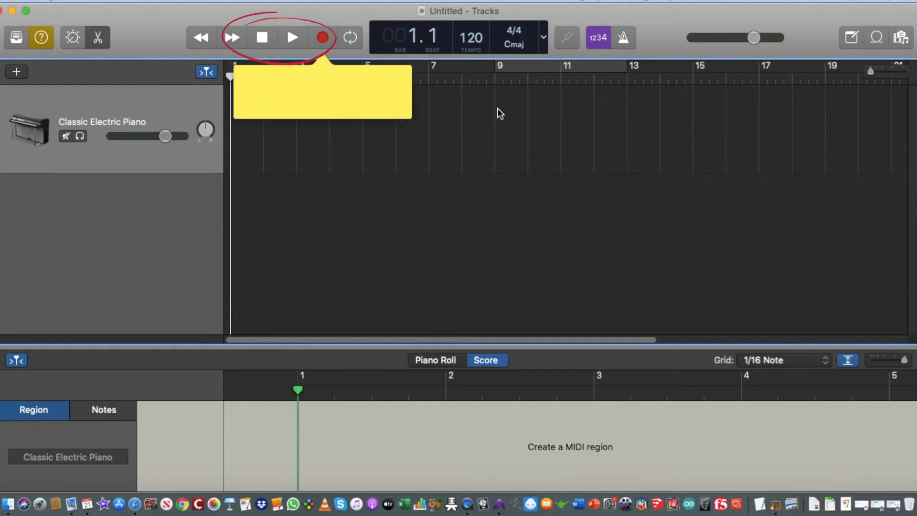
Play the project from the start to bar 3, and test recording briefly on the Classic Electric Piano track
{"action": "key", "text": "space"}
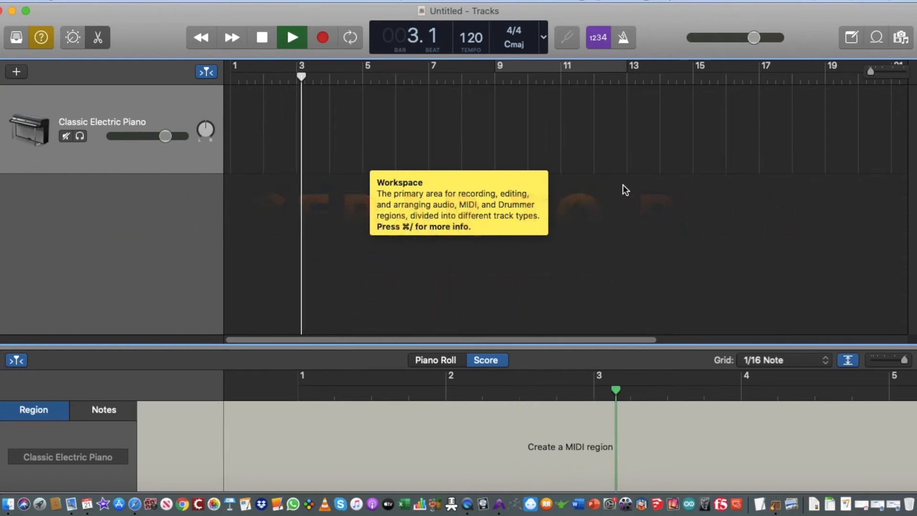
{"action": "key", "text": "space"}
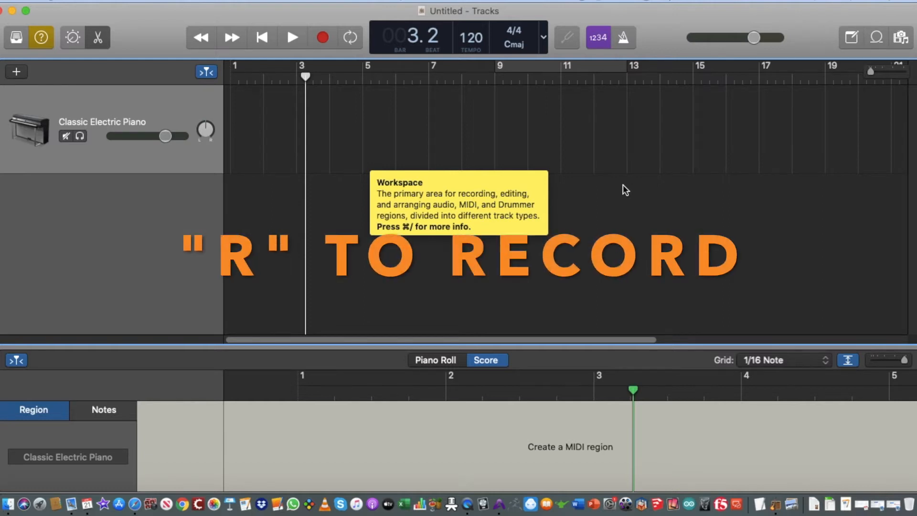
{"action": "key", "text": "r"}
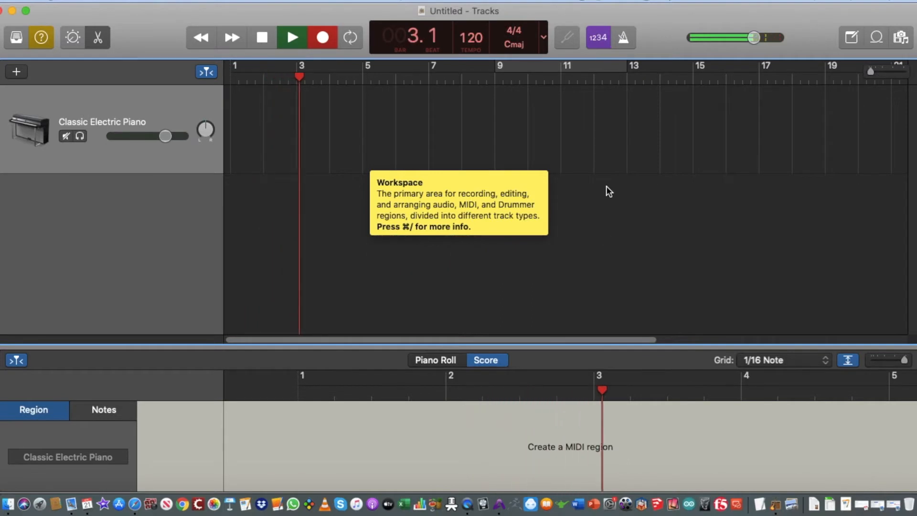
{"action": "key", "text": "space"}
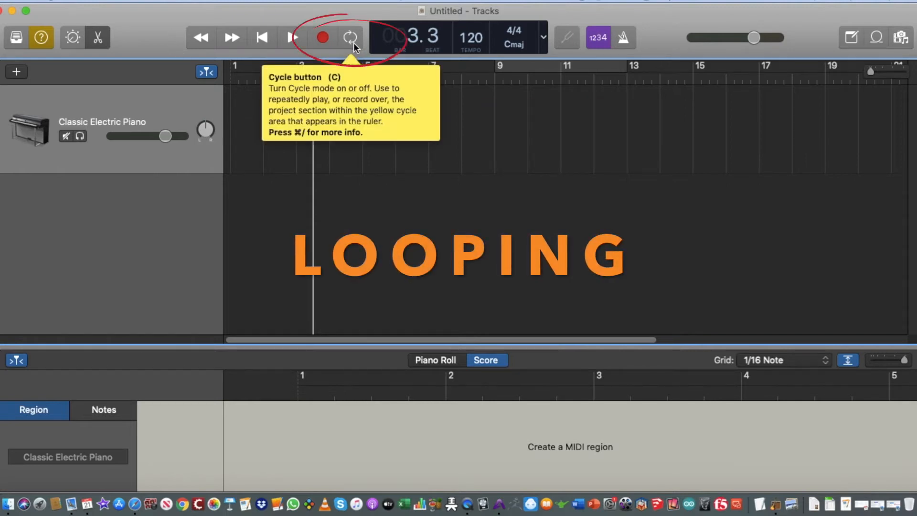
Turn on Cycle mode and set the cycle range from bar 9 to bar 11
{"action": "left_click", "coordinate": [517, 71]}
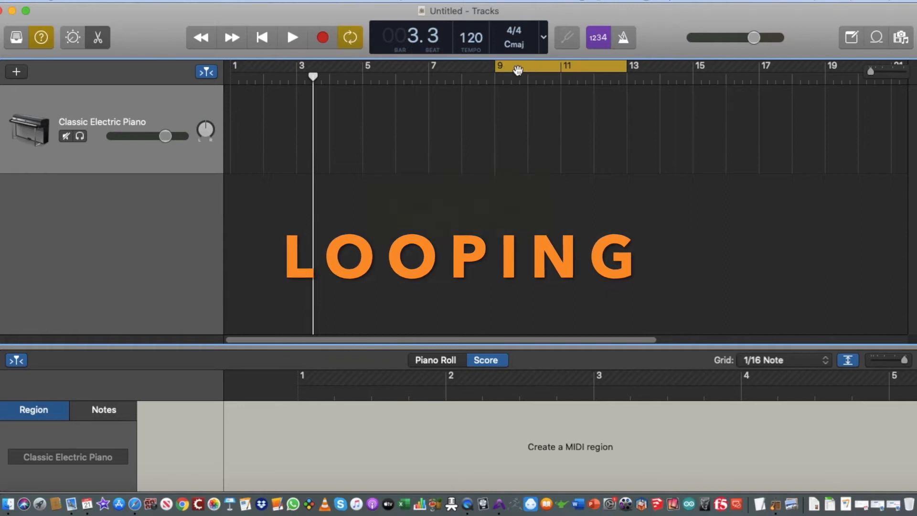
{"action": "left_click", "coordinate": [498, 75]}
{"action": "left_click", "coordinate": [497, 70]}
{"action": "left_click_drag", "start_coordinate": [495, 69], "coordinate": [555, 72]}
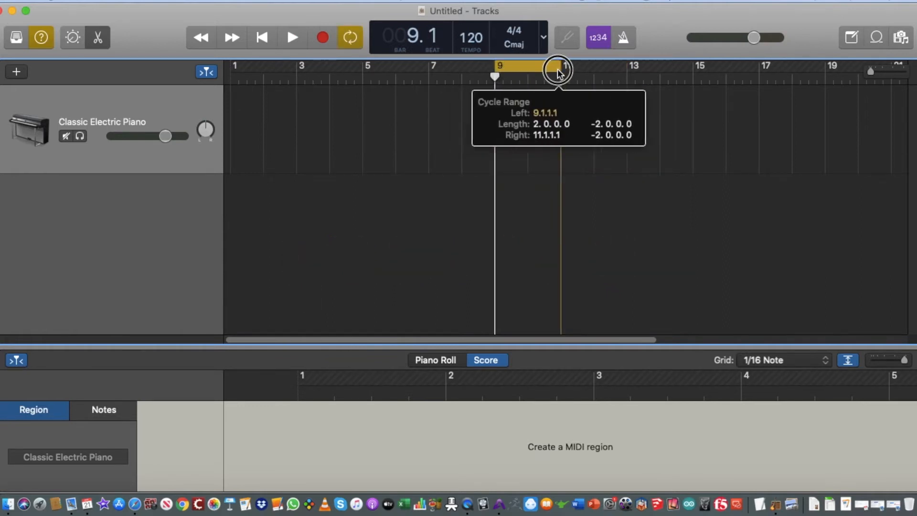
Toggle Cycle mode off and on, and play the looped section between bars 9 and 11
{"action": "left_click", "coordinate": [355, 44]}
{"action": "left_click", "coordinate": [354, 44]}
{"action": "left_click", "coordinate": [354, 44]}
{"action": "left_click", "coordinate": [354, 44]}
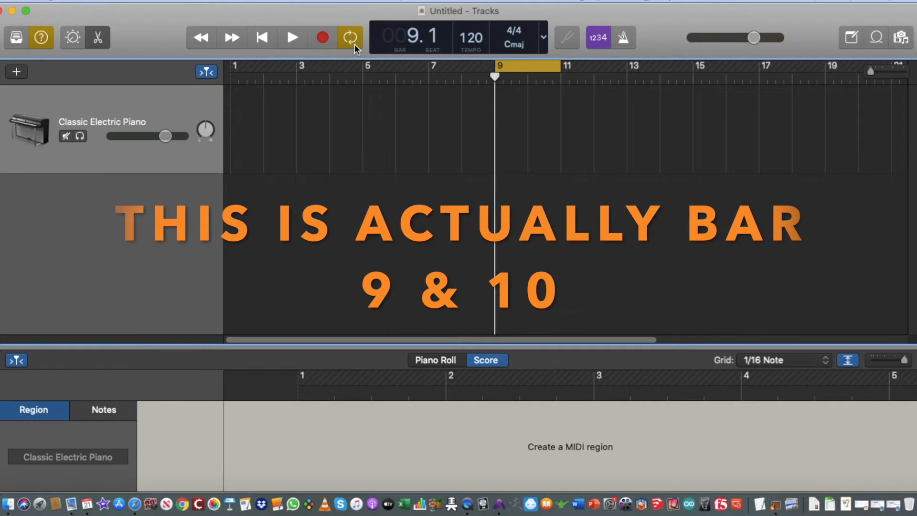
{"action": "key", "text": "space"}
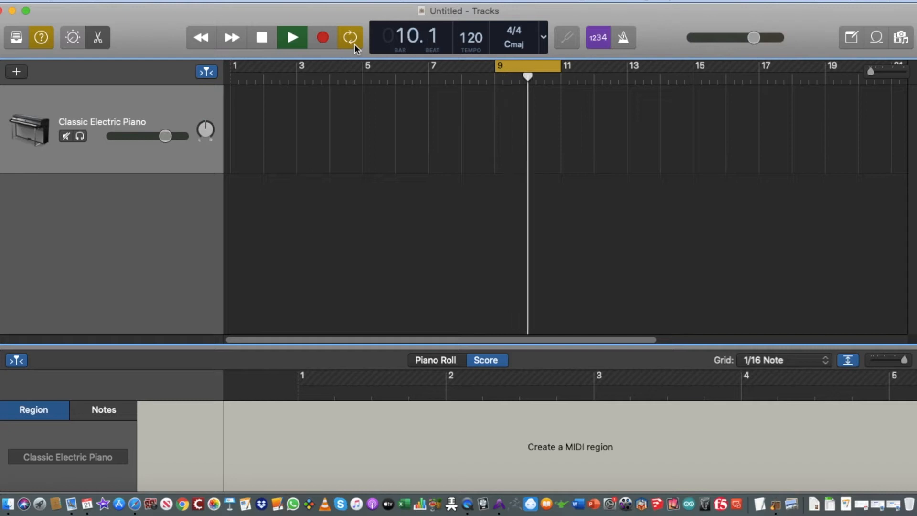
{"action": "key", "text": "space"}
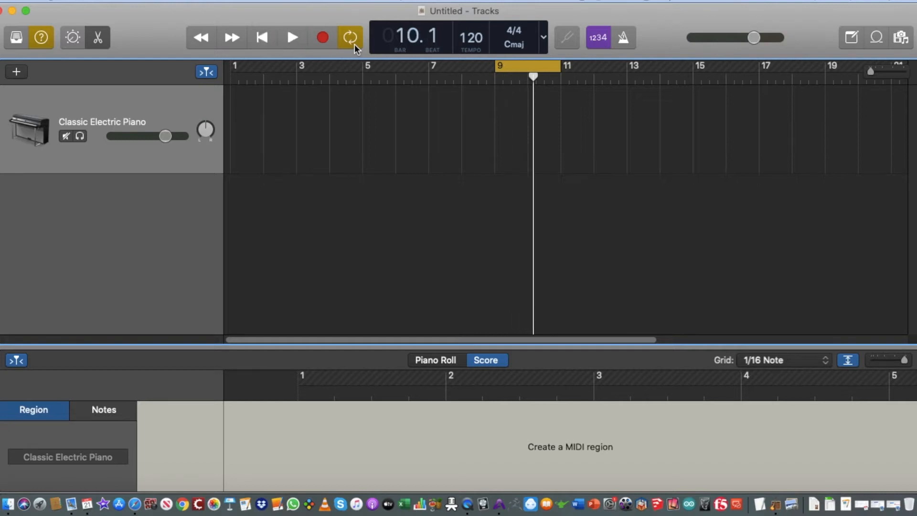
Toggle Cycle mode several times and leave it off
{"action": "key", "text": "c"}
{"action": "key", "text": "c"}
{"action": "key", "text": "c"}
{"action": "key", "text": "c"}
{"action": "key", "text": "c"}
{"action": "key", "text": "c"}
{"action": "key", "text": "c"}
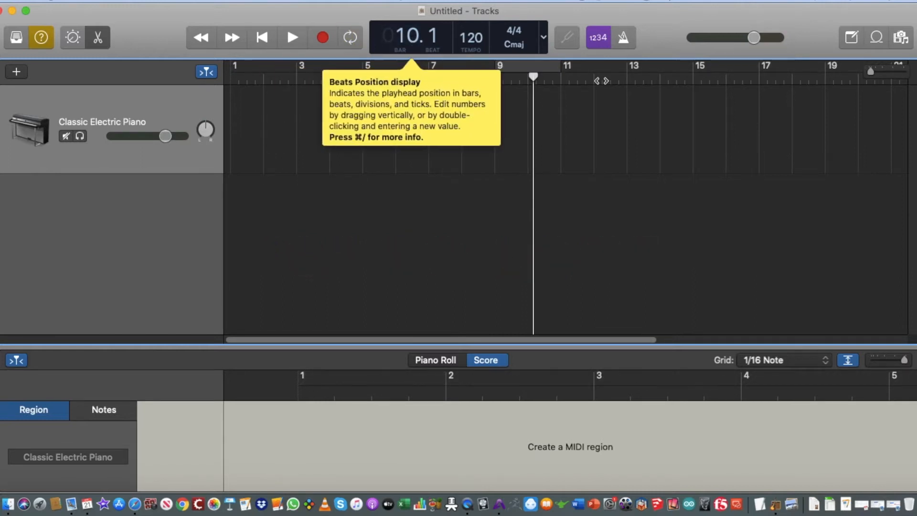
Turn on the metronome, switching it off and on once to compare, and leave it enabled
{"action": "left_click", "coordinate": [630, 43]}
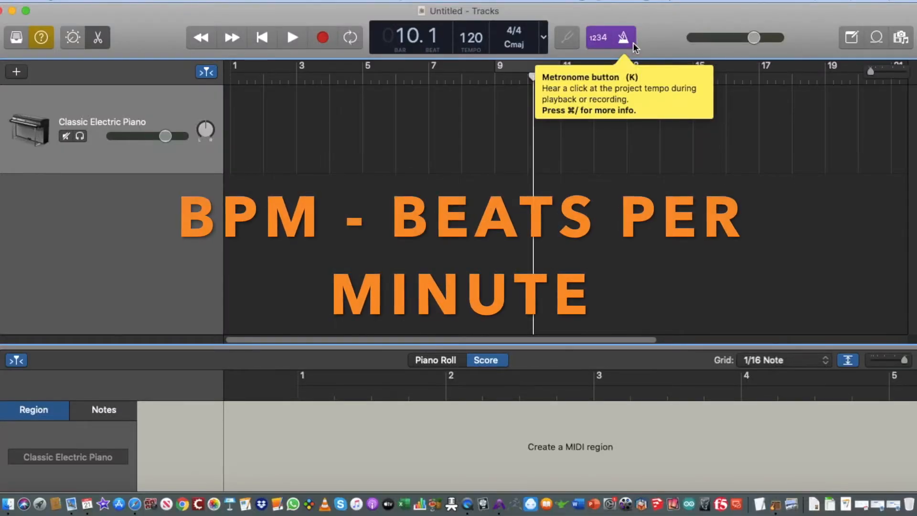
{"action": "left_click", "coordinate": [633, 42]}
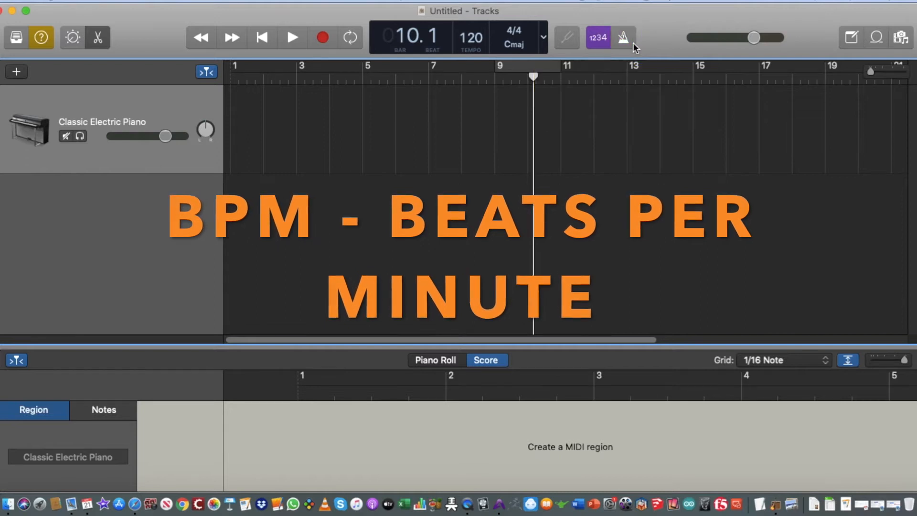
{"action": "left_click", "coordinate": [633, 42]}
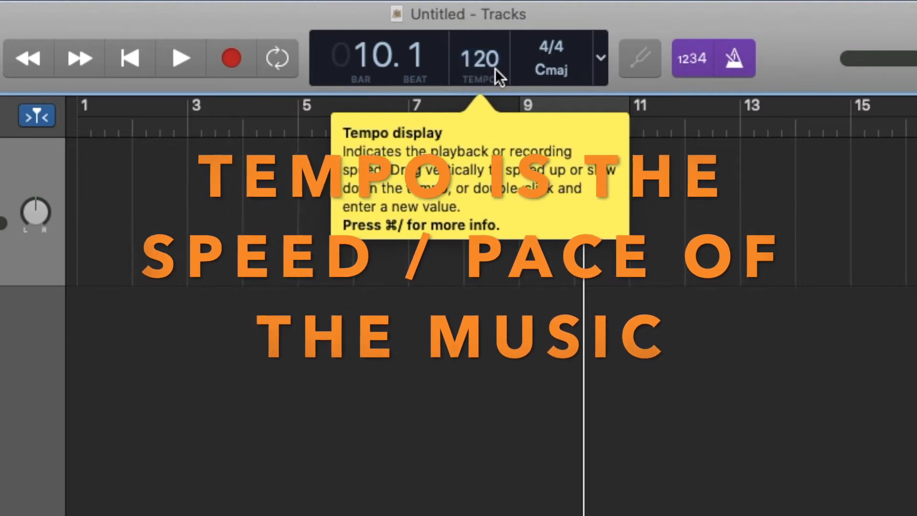
Slow the project tempo to 100, and replace that with a tempo of 80
{"action": "left_click_drag", "start_coordinate": [492, 60], "coordinate": [491, 168]}
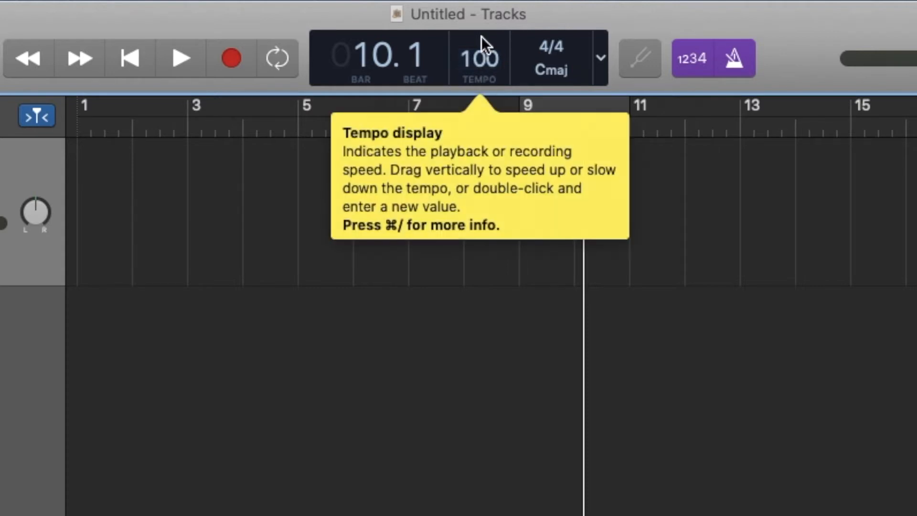
{"action": "double_click", "coordinate": [482, 58]}
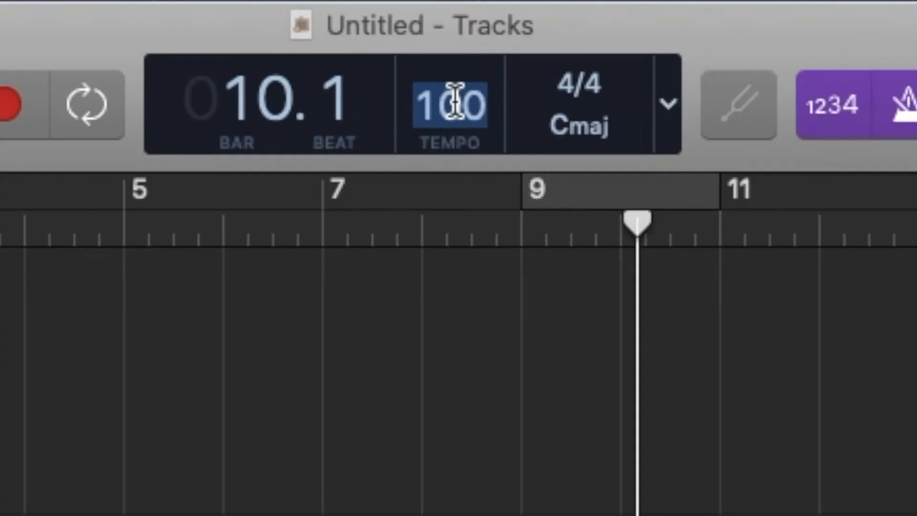
{"action": "type", "text": "80"}
{"action": "key", "text": "Return"}
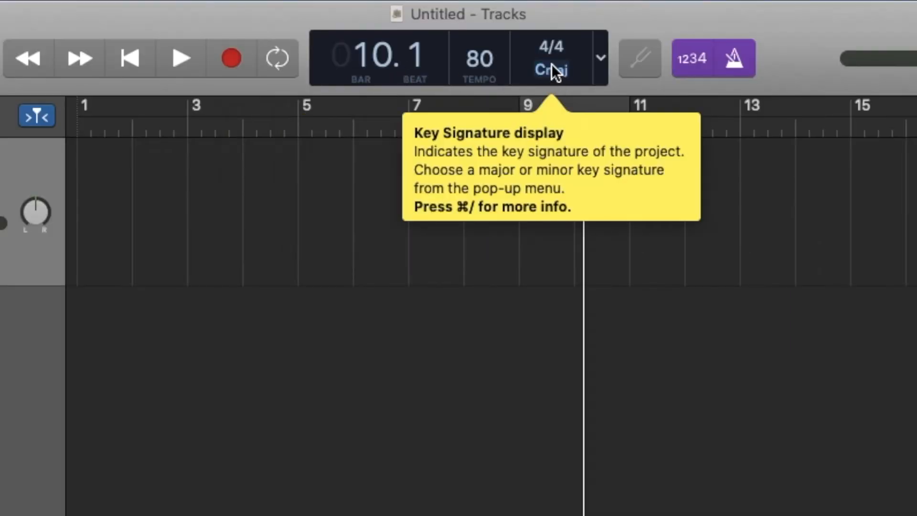
Try the 3/4 time signature with metronome playback, and return the project to 4/4
{"action": "left_click", "coordinate": [550, 52]}
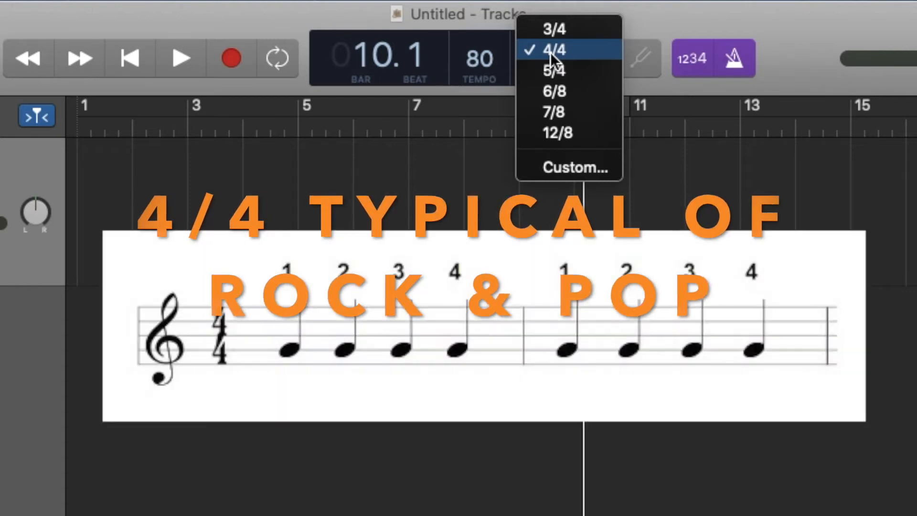
{"action": "left_click", "coordinate": [567, 32]}
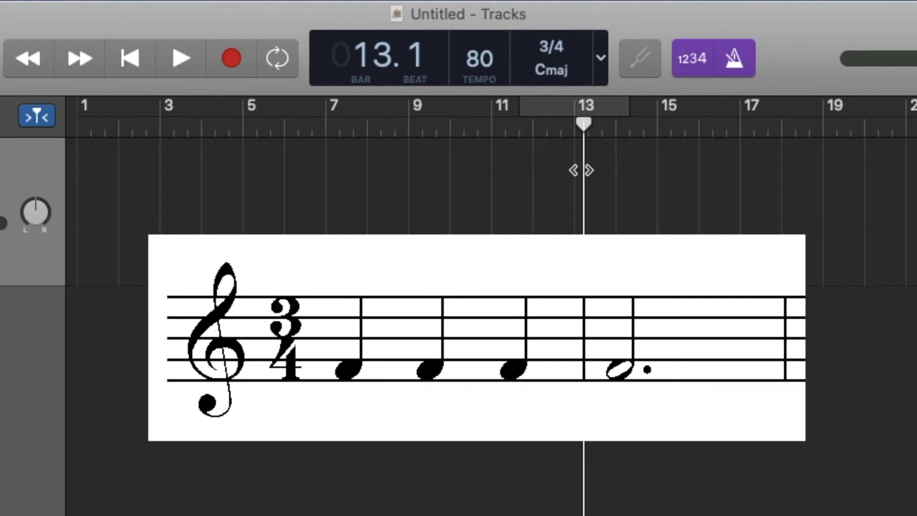
{"action": "key", "text": "space"}
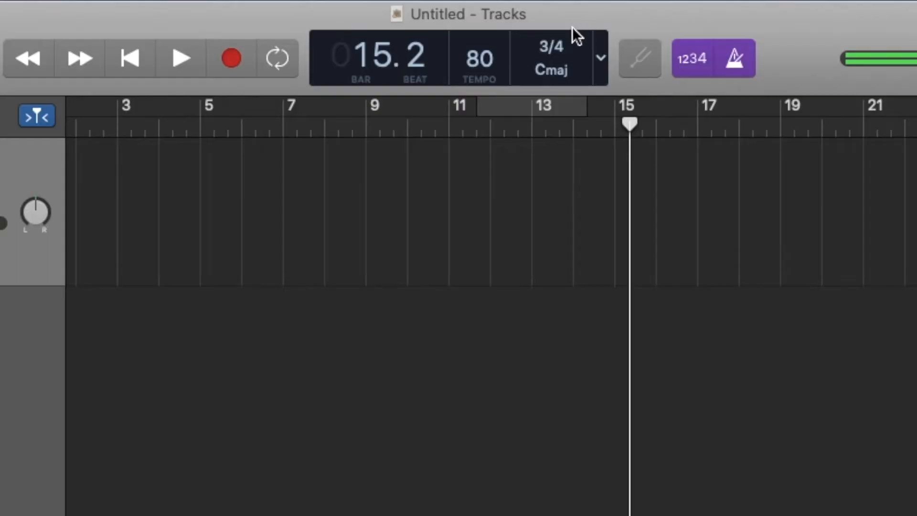
{"action": "left_click", "coordinate": [561, 43]}
{"action": "left_click", "coordinate": [569, 70]}
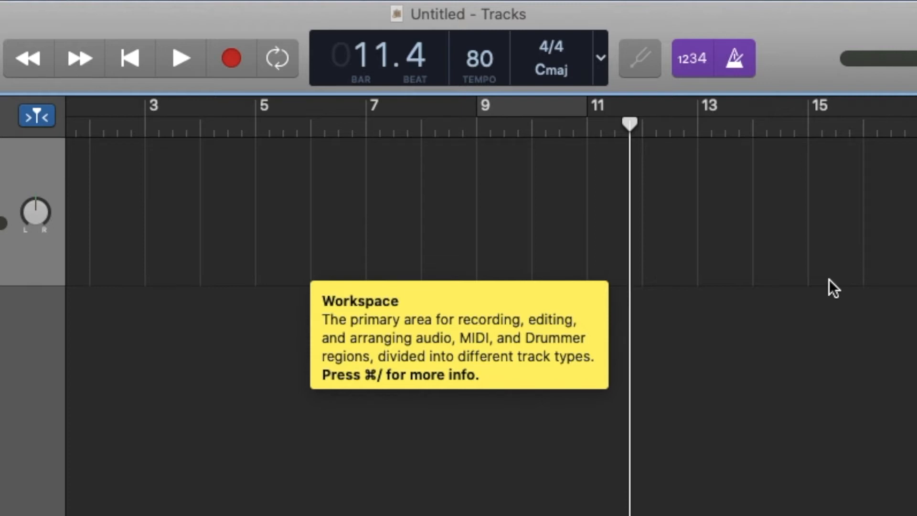
Switch the position display to Beats & Time and move the playhead to bar 7
{"action": "left_click", "coordinate": [601, 61]}
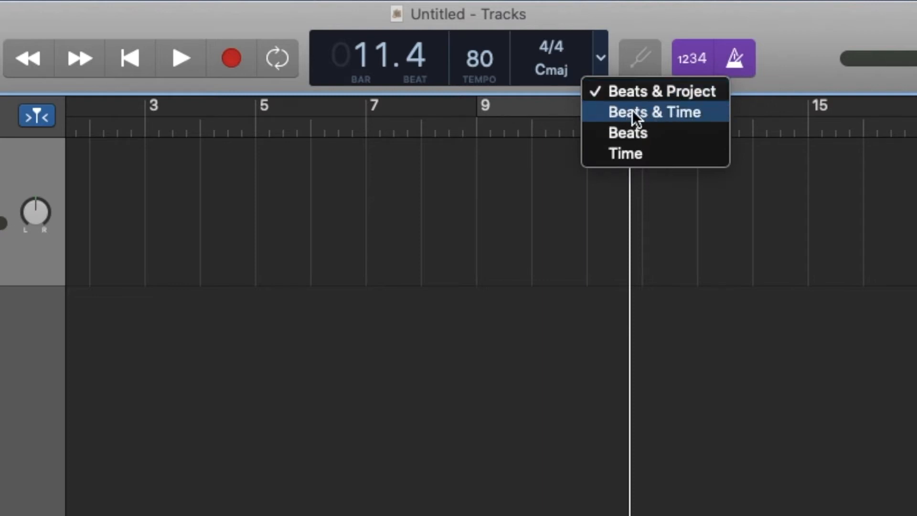
{"action": "left_click", "coordinate": [664, 115]}
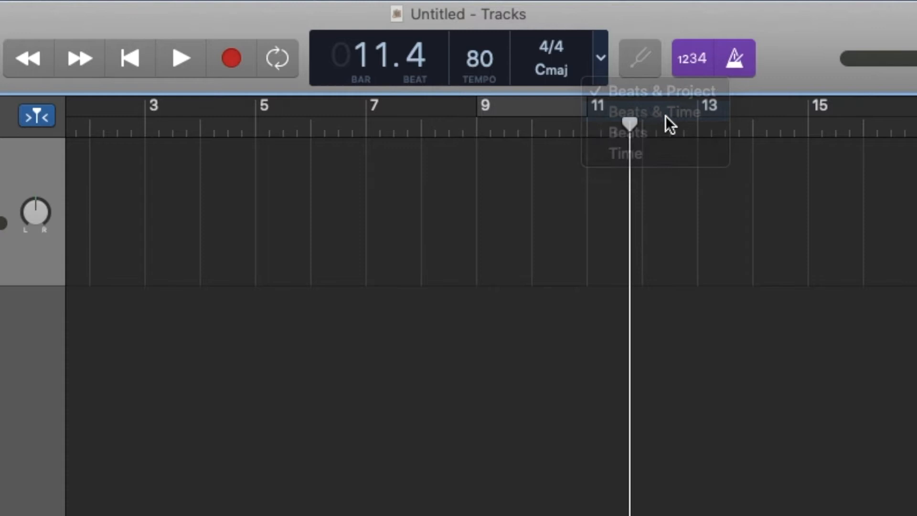
{"action": "left_click", "coordinate": [497, 130]}
{"action": "left_click", "coordinate": [373, 130]}
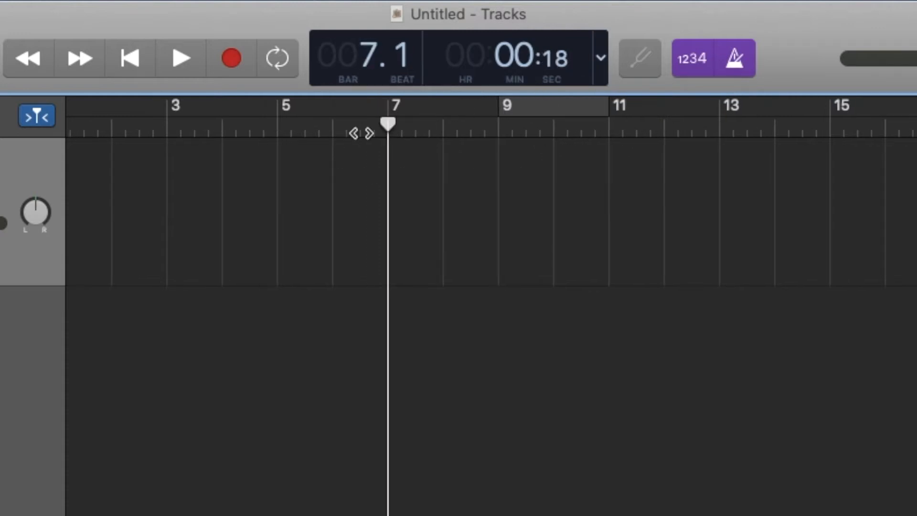
Place the playhead at several bars along the ruler to compare bar positions with elapsed time, ending at bar 14, beat 3
{"action": "left_click", "coordinate": [553, 129]}
{"action": "left_click", "coordinate": [666, 127]}
{"action": "left_click", "coordinate": [720, 130]}
{"action": "left_click", "coordinate": [839, 130]}
{"action": "left_click", "coordinate": [915, 130]}
{"action": "left_click", "coordinate": [496, 130]}
{"action": "left_click", "coordinate": [606, 129]}
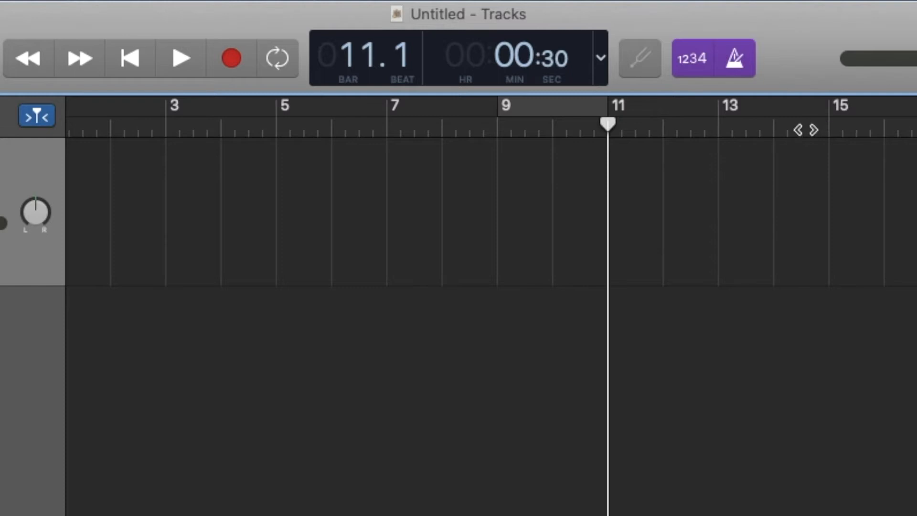
{"action": "left_click", "coordinate": [805, 129]}
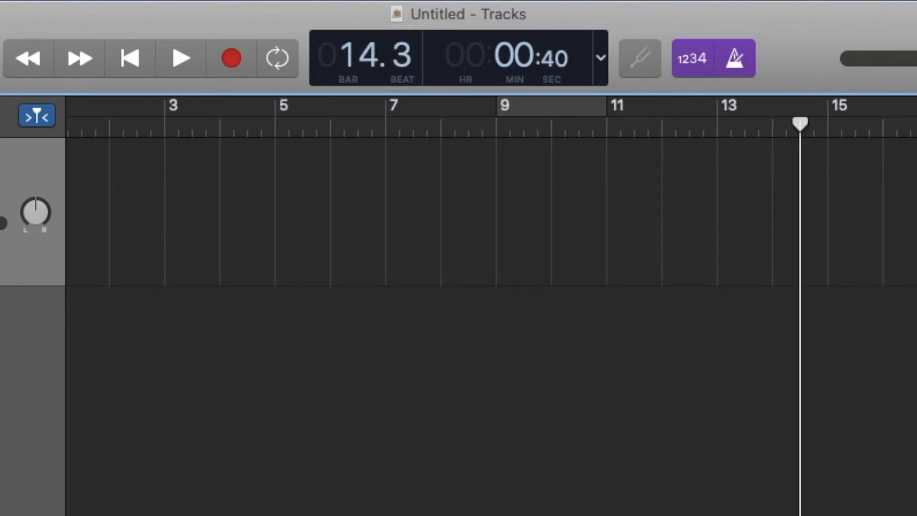
Try the Beats and Time position displays, return to Beats & Time, and place the playhead at bar 11
{"action": "left_click", "coordinate": [600, 60]}
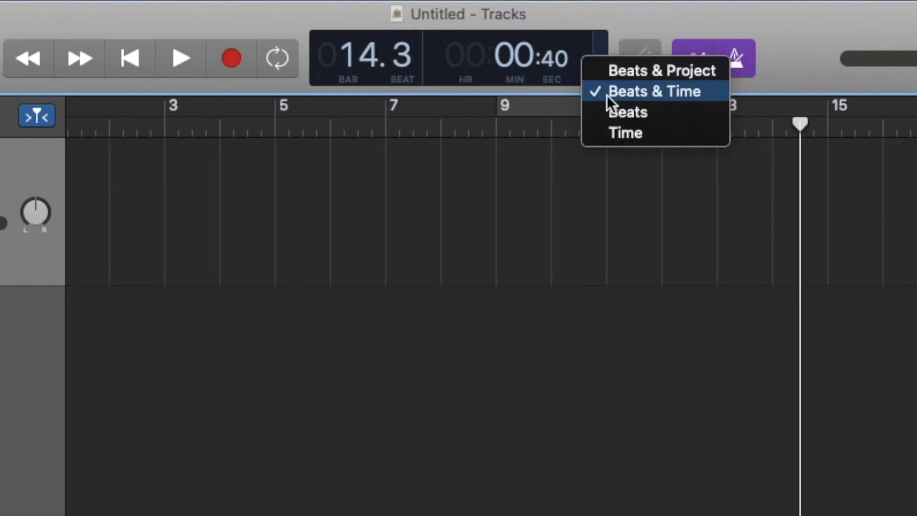
{"action": "left_click", "coordinate": [640, 111]}
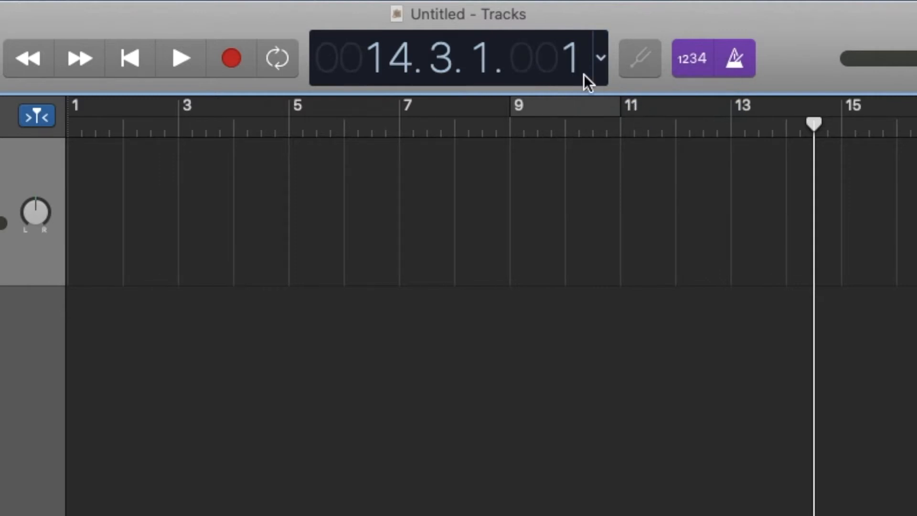
{"action": "left_click", "coordinate": [600, 60]}
{"action": "left_click", "coordinate": [641, 116]}
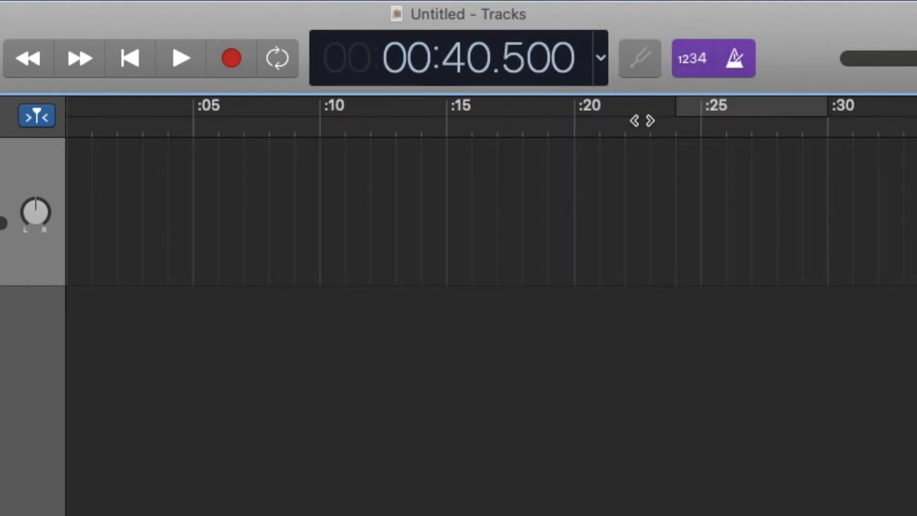
{"action": "left_click", "coordinate": [600, 58]}
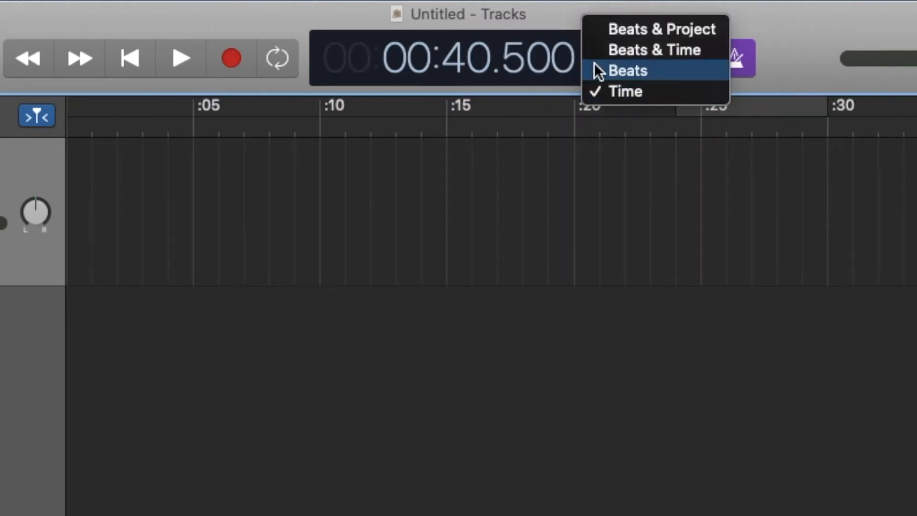
{"action": "left_click", "coordinate": [639, 53]}
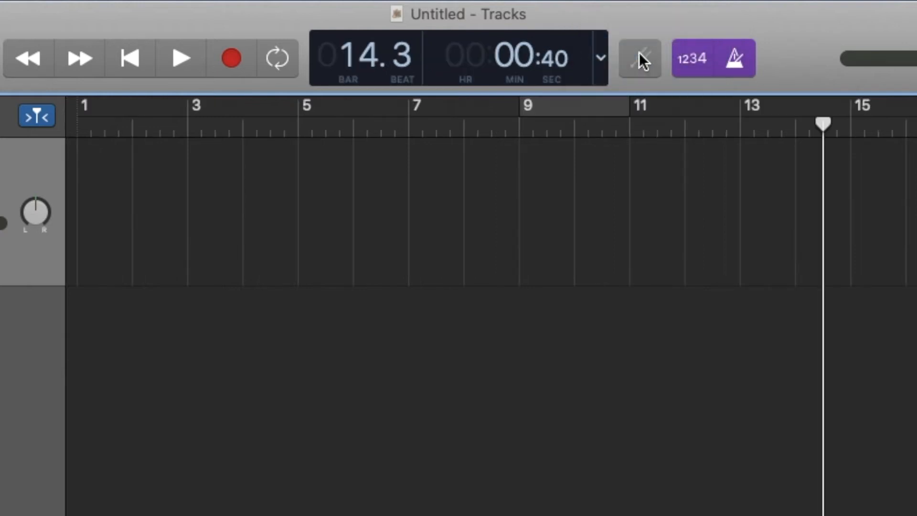
{"action": "left_click", "coordinate": [628, 130]}
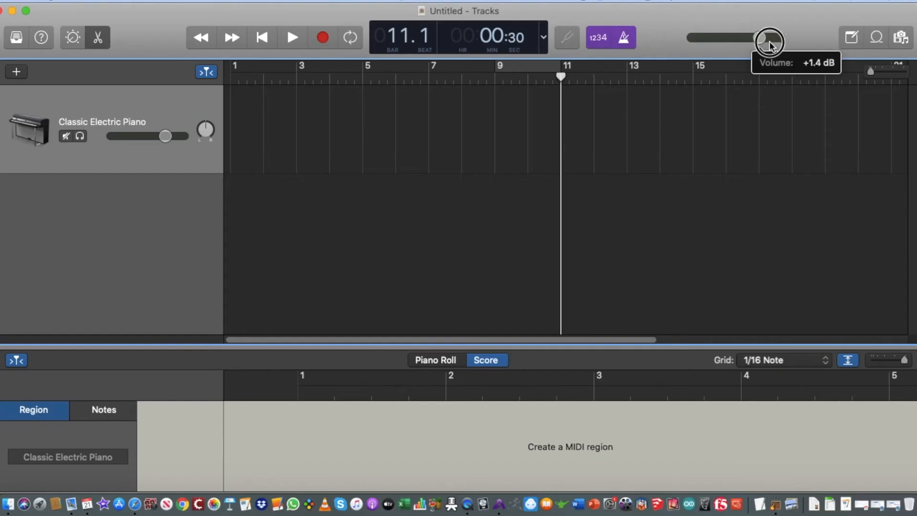
Adjust the master volume and write "create notes on what you're doing" in the project's Note Pad
{"action": "mouse_move", "coordinate": [768, 41]}
{"action": "left_mouse_down"}
{"action": "mouse_move", "coordinate": [789, 42]}
{"action": "mouse_move", "coordinate": [644, 51]}
{"action": "mouse_move", "coordinate": [770, 43]}
{"action": "left_mouse_up"}
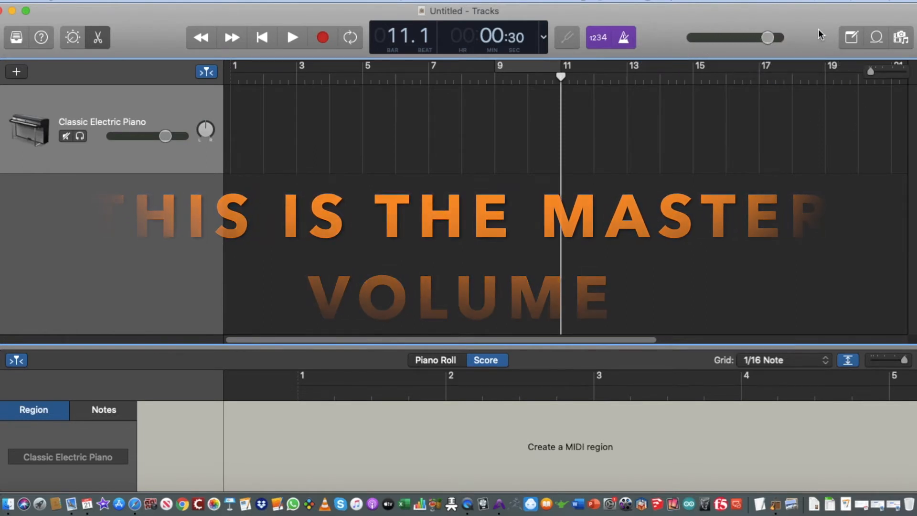
{"action": "left_click", "coordinate": [857, 38]}
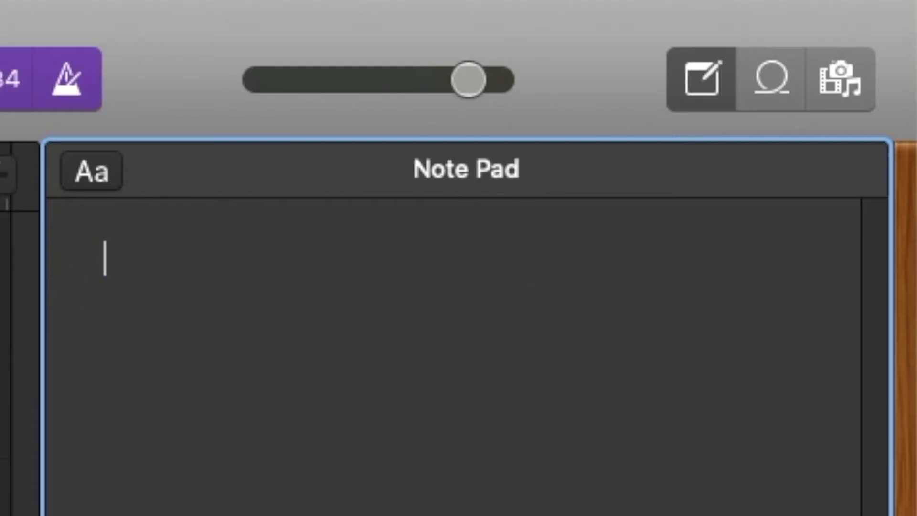
{"action": "type", "text": "create notes on "}
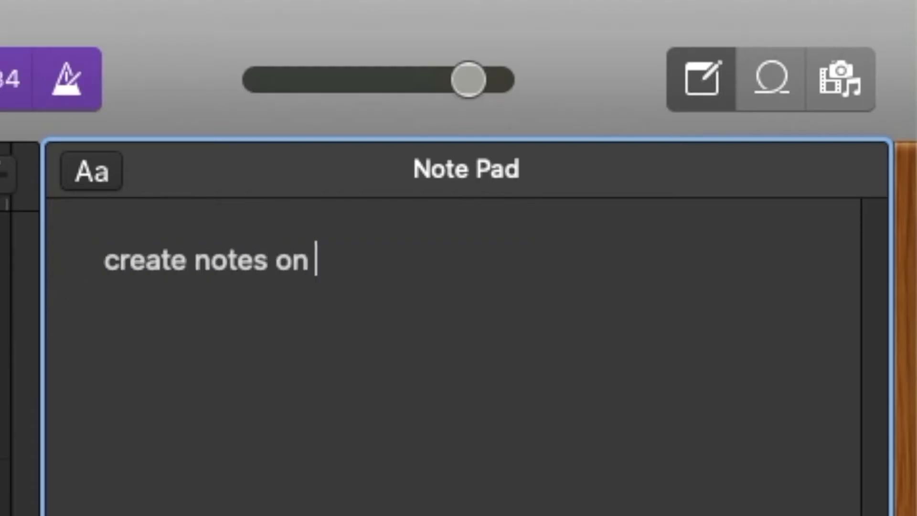
{"action": "type", "text": "what you're doing"}
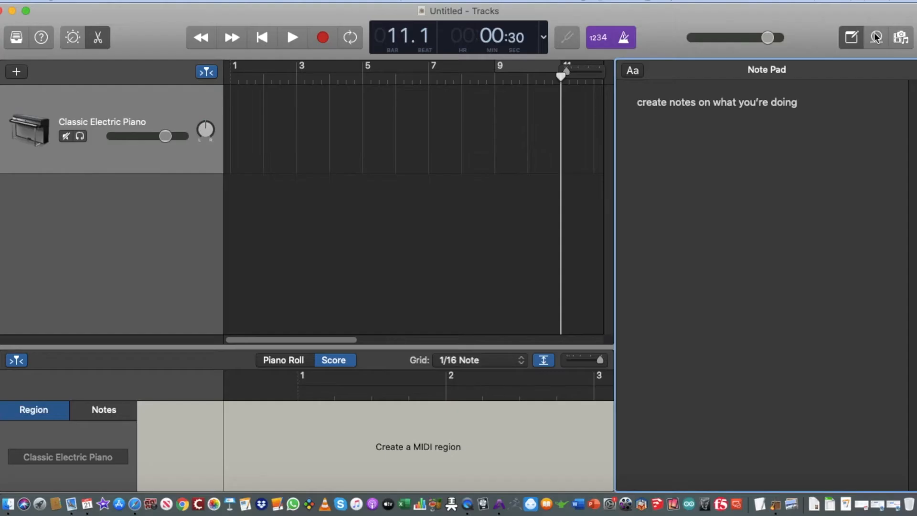
View the loop browser, then look through the media browser's audio and movies with photo access allowed, and close it
{"action": "left_click", "coordinate": [770, 72]}
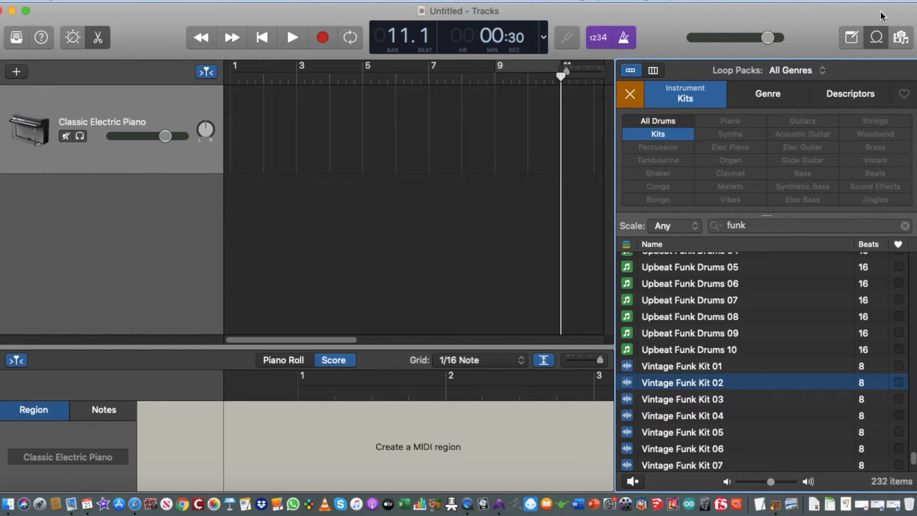
{"action": "left_click", "coordinate": [896, 44]}
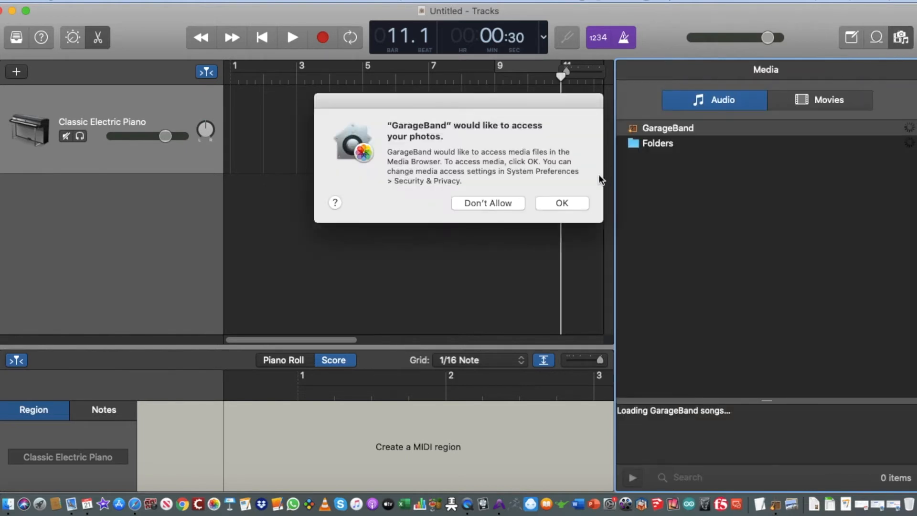
{"action": "left_click", "coordinate": [575, 203]}
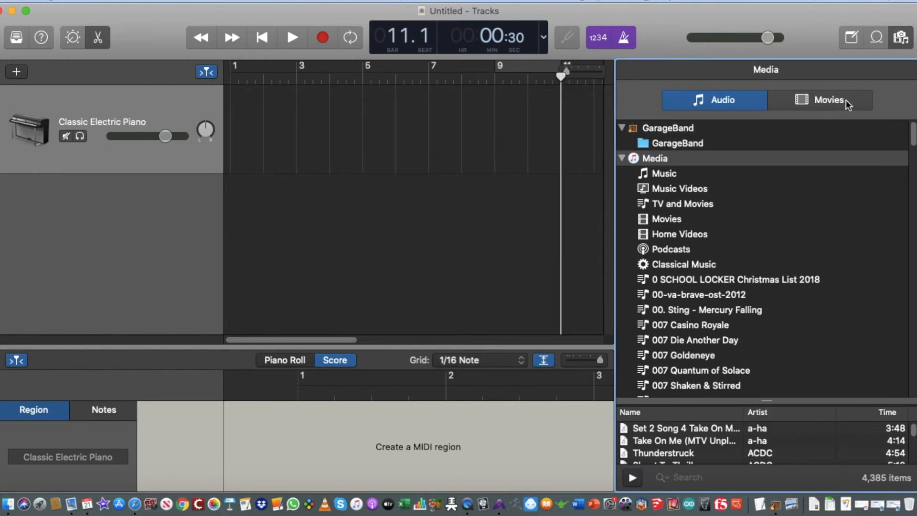
{"action": "left_click", "coordinate": [847, 99]}
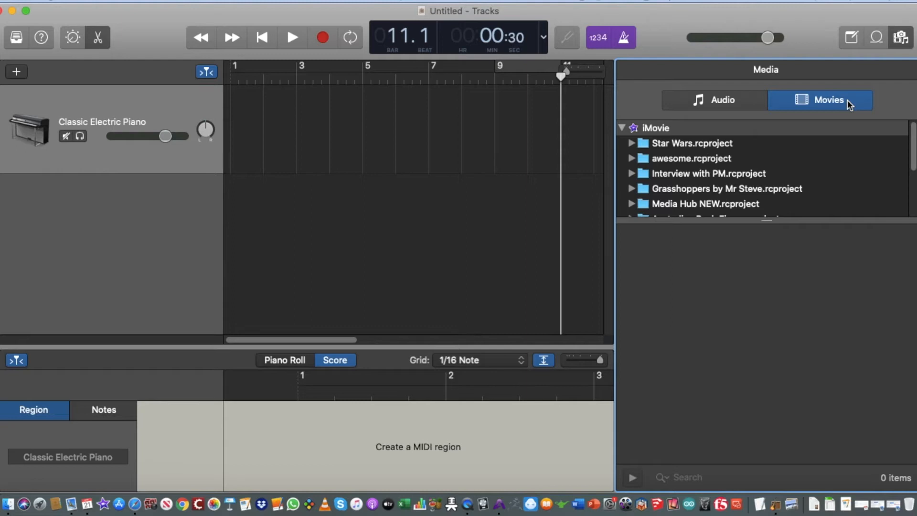
{"action": "left_click", "coordinate": [902, 39]}
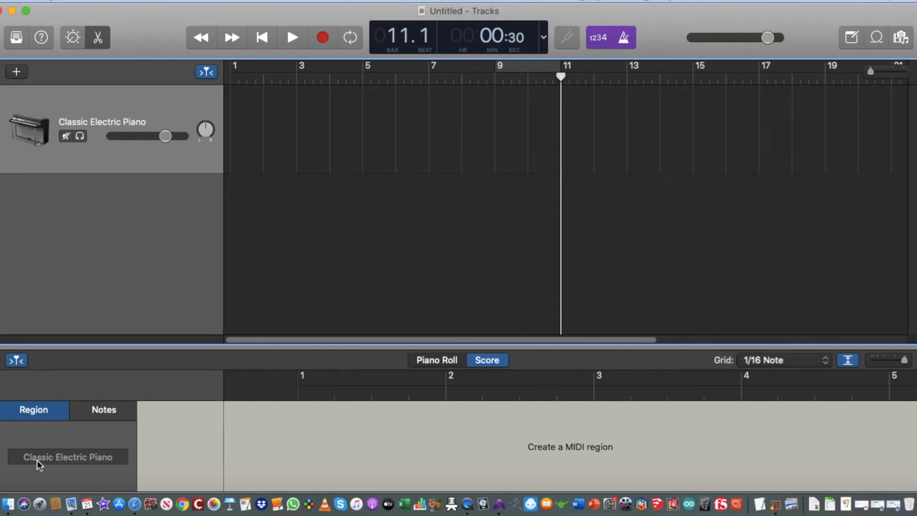
Compare the Piano Roll and Score views of the Classic Electric Piano track's editor and hide the editor
{"action": "left_click", "coordinate": [430, 364]}
{"action": "left_click", "coordinate": [487, 361]}
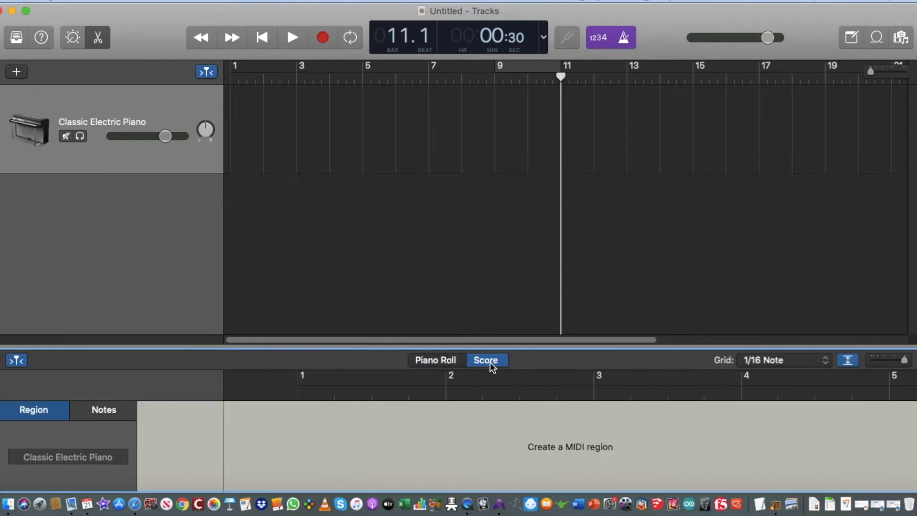
{"action": "key", "text": "n"}
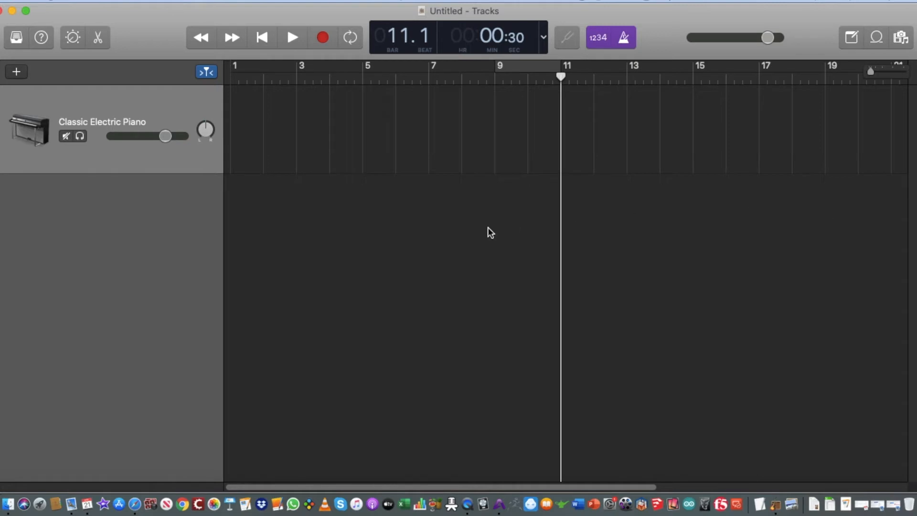
{"action": "key", "text": "n"}
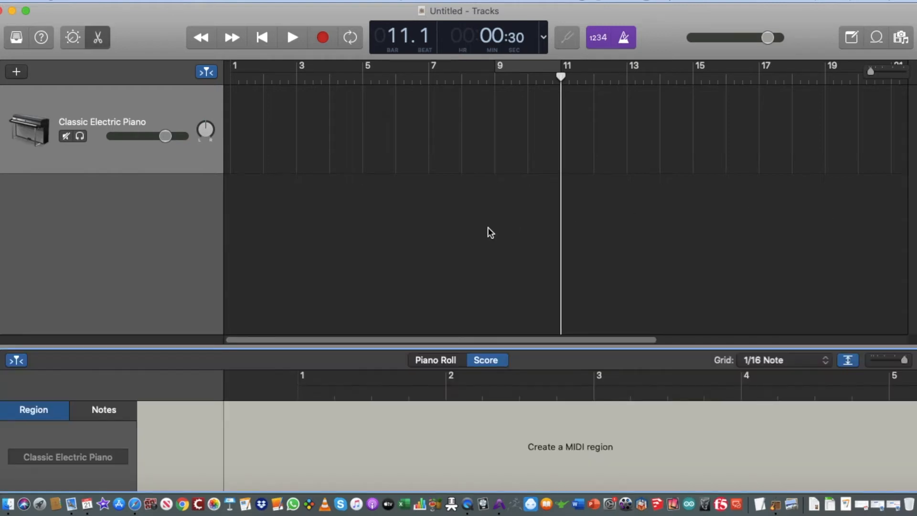
{"action": "left_click", "coordinate": [461, 364]}
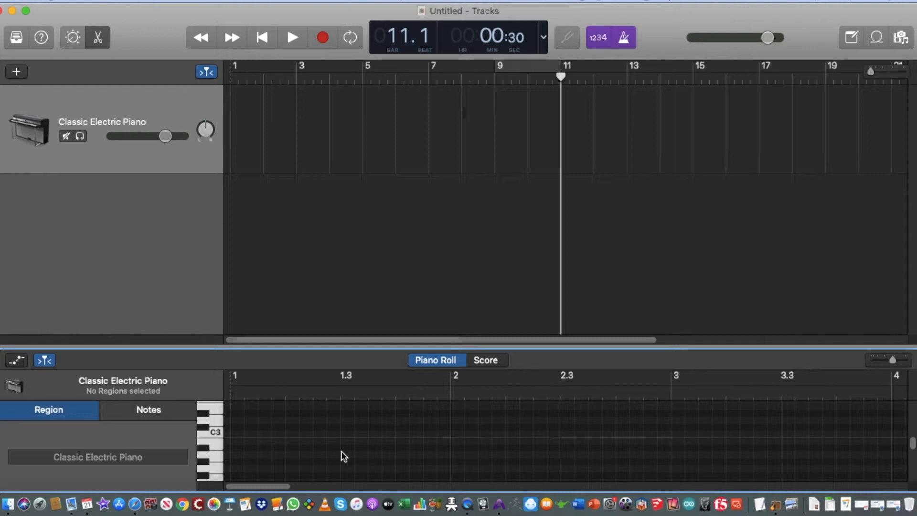
{"action": "left_click", "coordinate": [493, 366]}
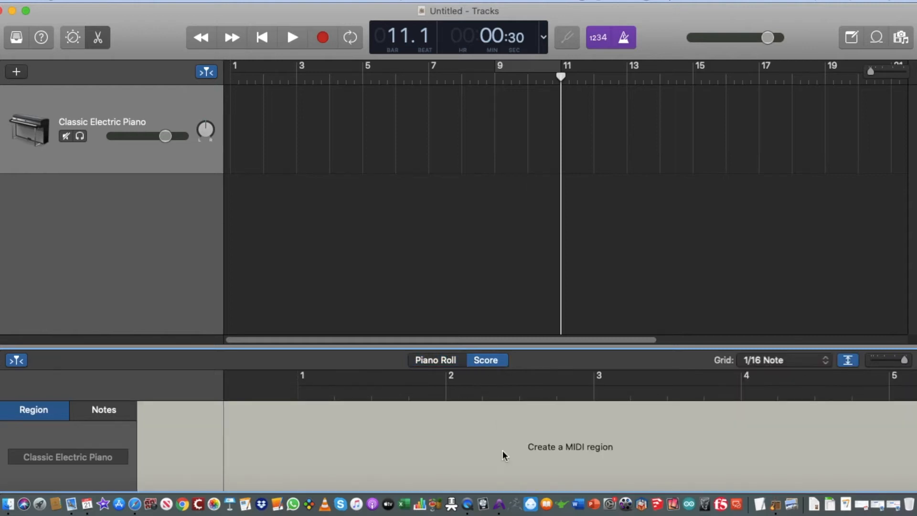
{"action": "left_click", "coordinate": [454, 359]}
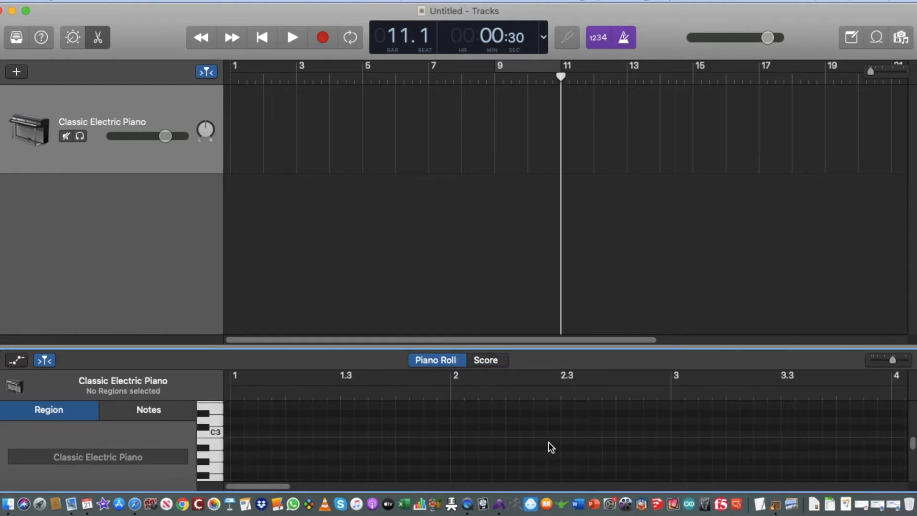
{"action": "key", "text": "n"}
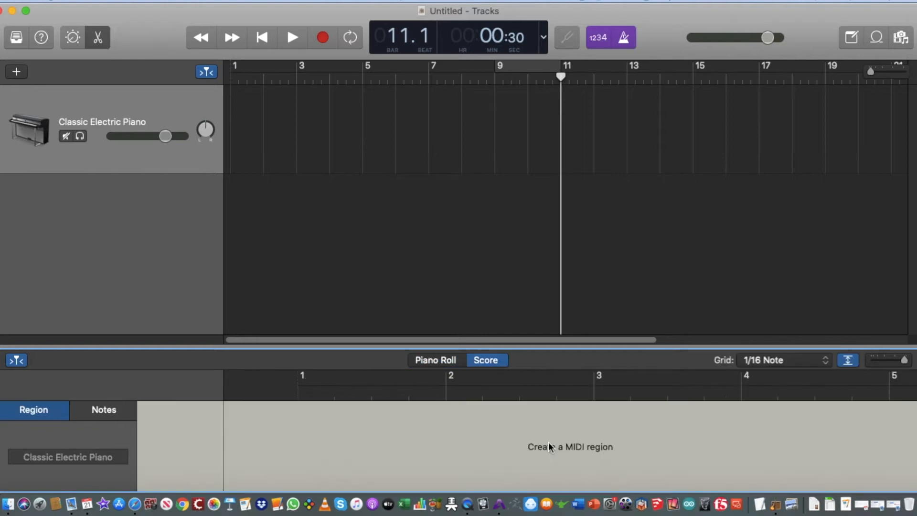
{"action": "key", "text": "n"}
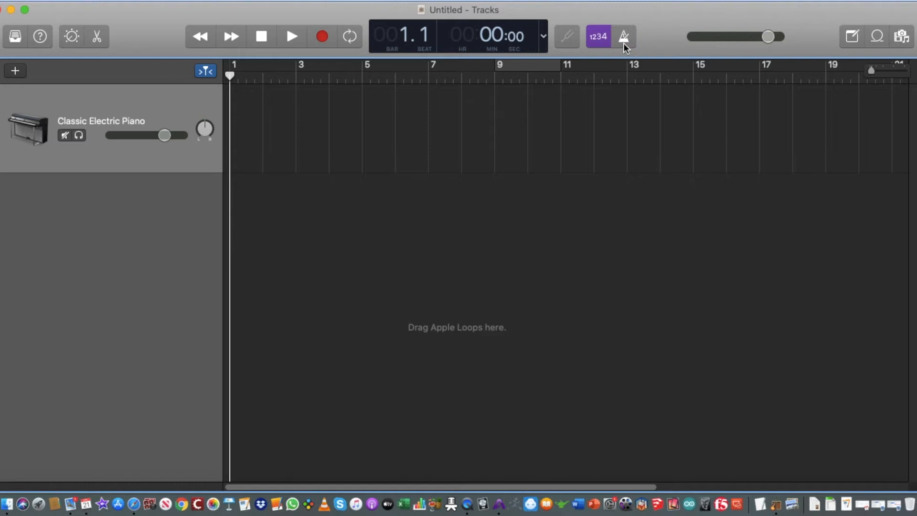
Filter the Apple Loops browser to the Kits instrument and search for "funk"
{"action": "left_click", "coordinate": [877, 42]}
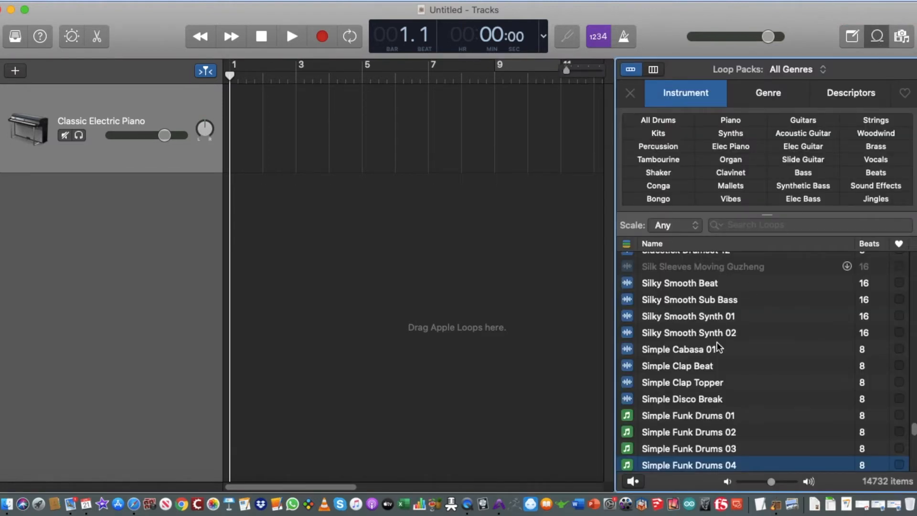
{"action": "scroll", "coordinate": [765, 337], "scroll_direction": "down", "scroll_amount": 5}
{"action": "left_click_drag", "start_coordinate": [913, 430], "coordinate": [912, 265]}
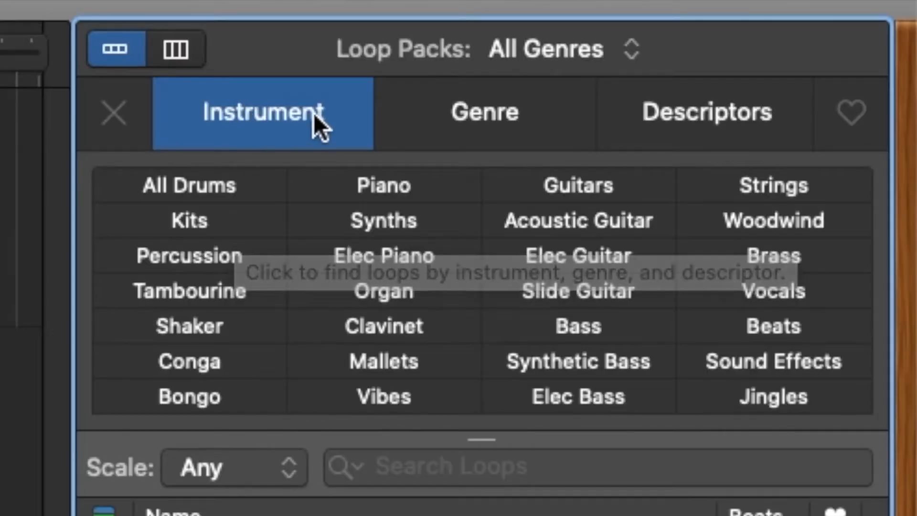
{"action": "left_click", "coordinate": [193, 221]}
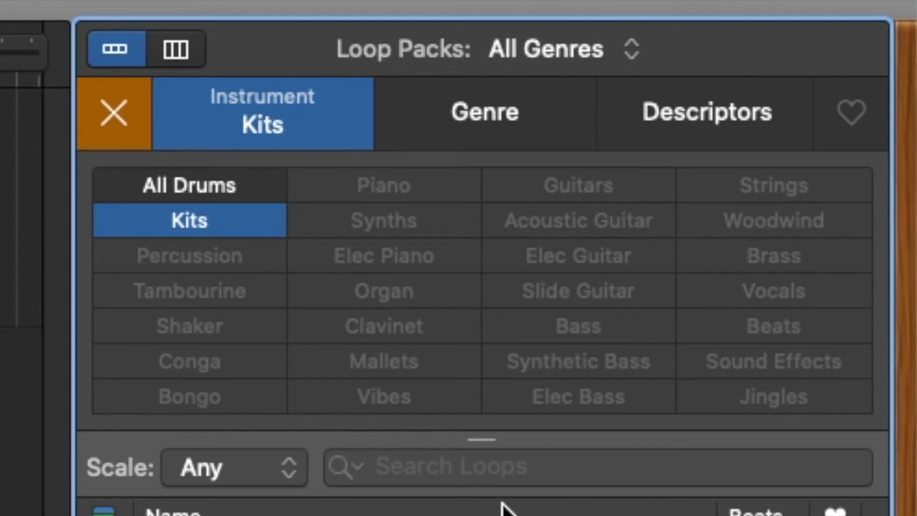
{"action": "left_click", "coordinate": [511, 468]}
{"action": "type", "text": "funk"}
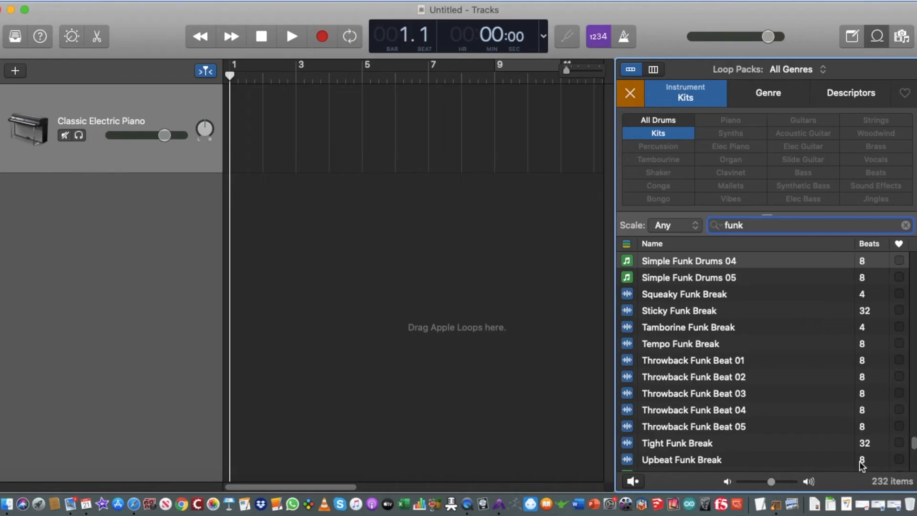
{"action": "left_click_drag", "start_coordinate": [912, 444], "coordinate": [912, 251]}
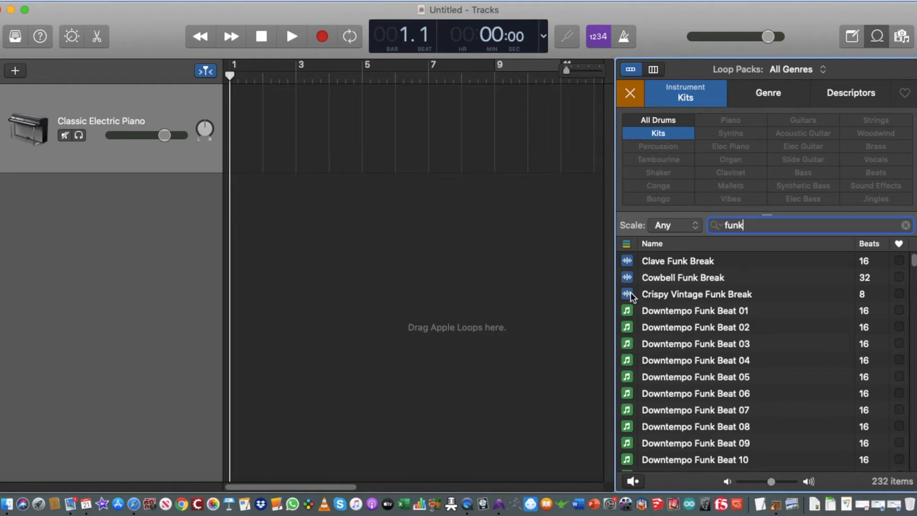
Preview the Clave Funk Break loop, place it on a new track at bar 1, and loop the region to bar 9
{"action": "left_click", "coordinate": [627, 263]}
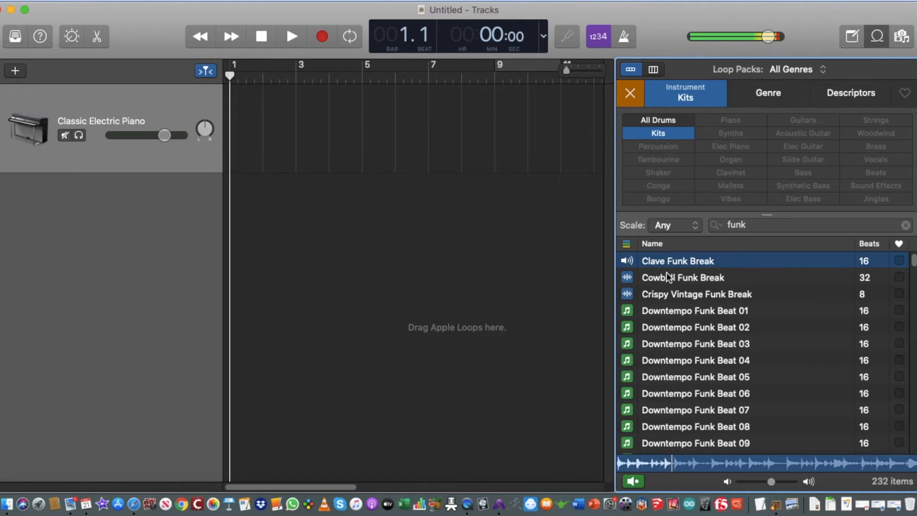
{"action": "key", "text": "space"}
{"action": "left_click_drag", "start_coordinate": [667, 263], "coordinate": [237, 231]}
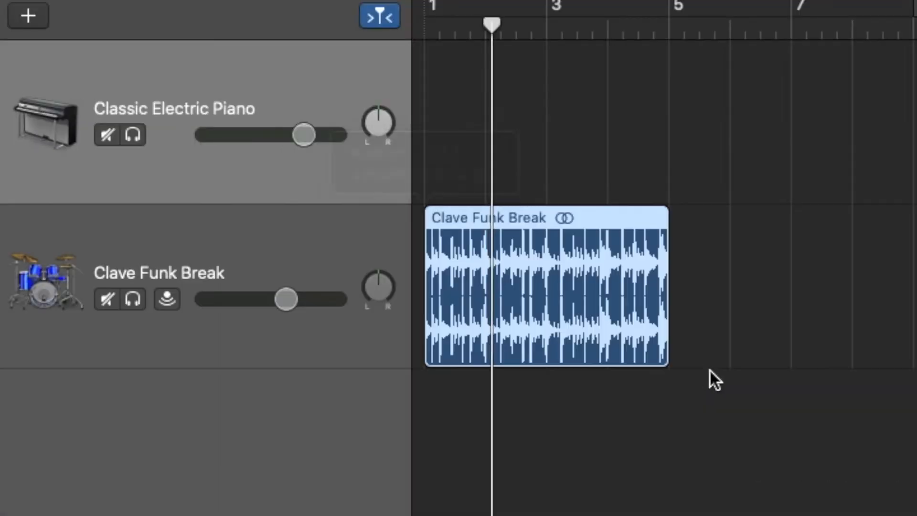
{"action": "left_click_drag", "start_coordinate": [668, 281], "coordinate": [881, 282]}
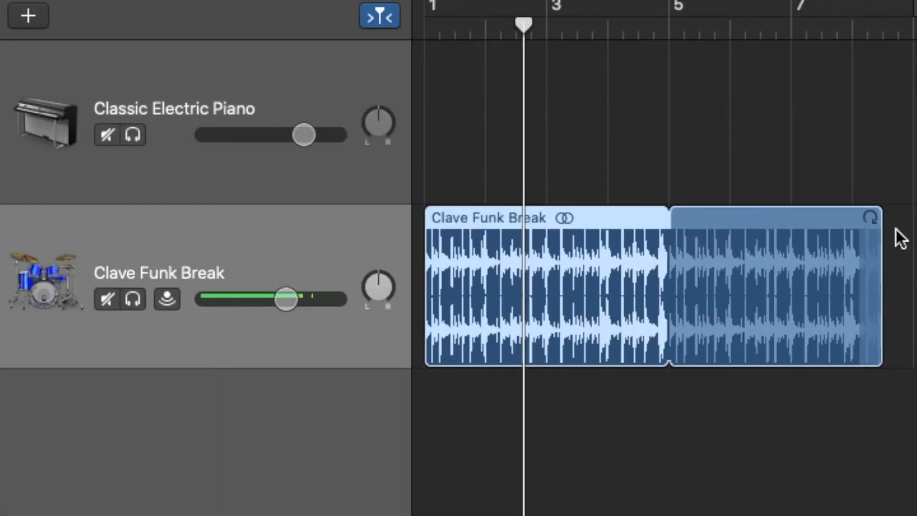
{"action": "mouse_move", "coordinate": [886, 225]}
{"action": "left_mouse_down"}
{"action": "mouse_move", "coordinate": [666, 235]}
{"action": "mouse_move", "coordinate": [911, 245]}
{"action": "mouse_move", "coordinate": [913, 267]}
{"action": "mouse_move", "coordinate": [899, 274]}
{"action": "left_mouse_up"}
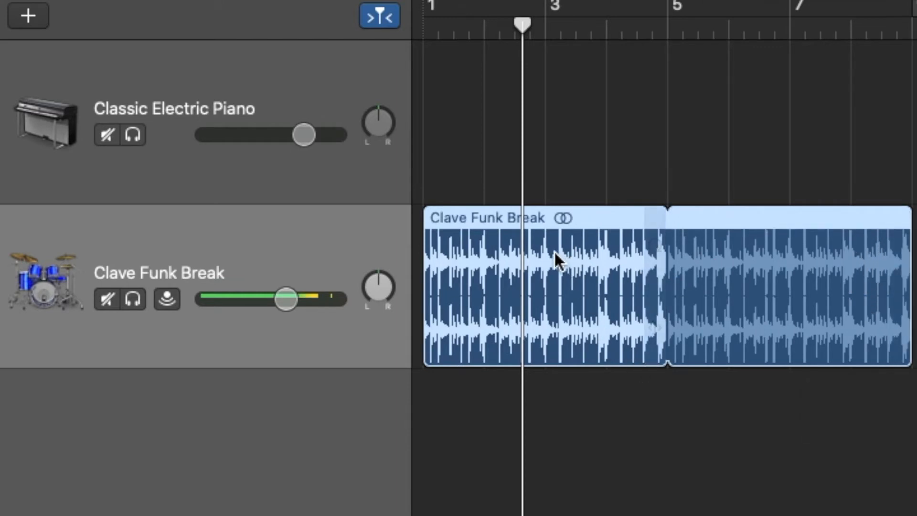
Delete the looped Clave Funk Break region from its track
{"action": "left_click", "coordinate": [553, 172]}
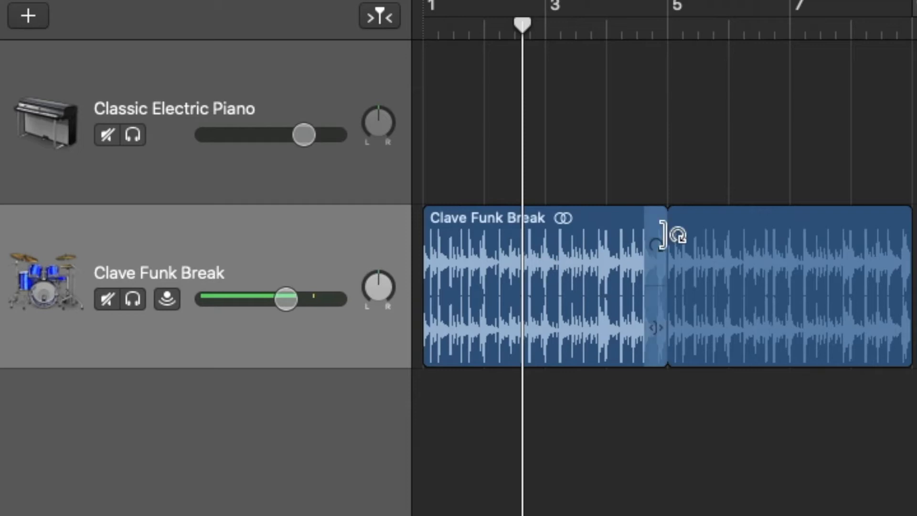
{"action": "left_click", "coordinate": [558, 313]}
{"action": "key", "text": "Delete"}
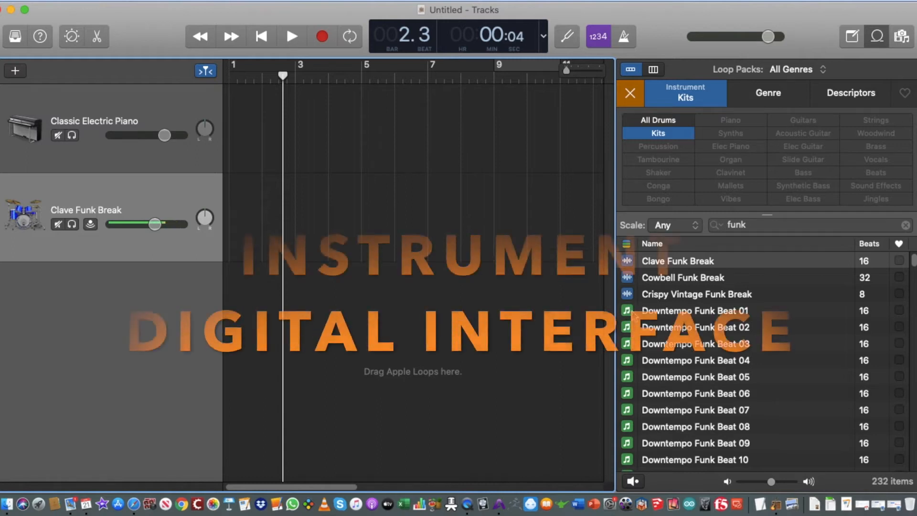
Preview the Downtempo Funk Beat 01 loop and place it on a new track at bar 1
{"action": "left_click", "coordinate": [667, 314]}
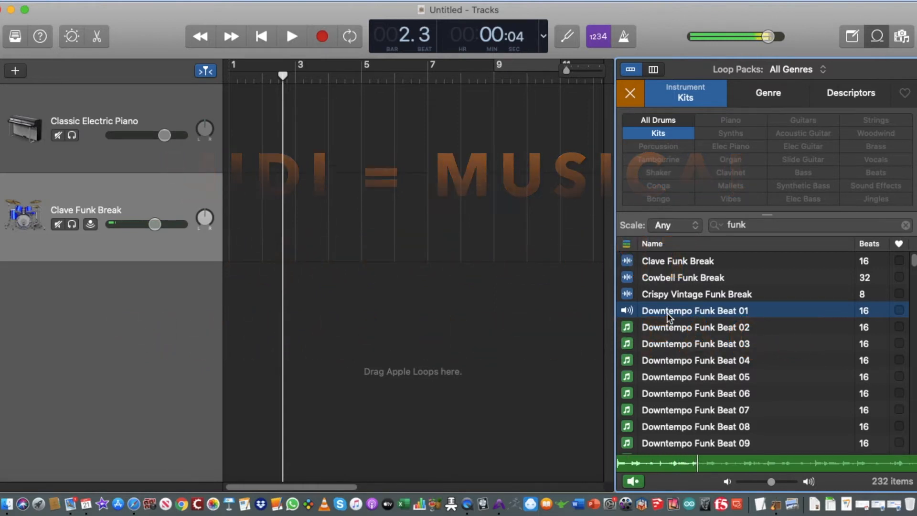
{"action": "left_click_drag", "start_coordinate": [666, 313], "coordinate": [233, 333]}
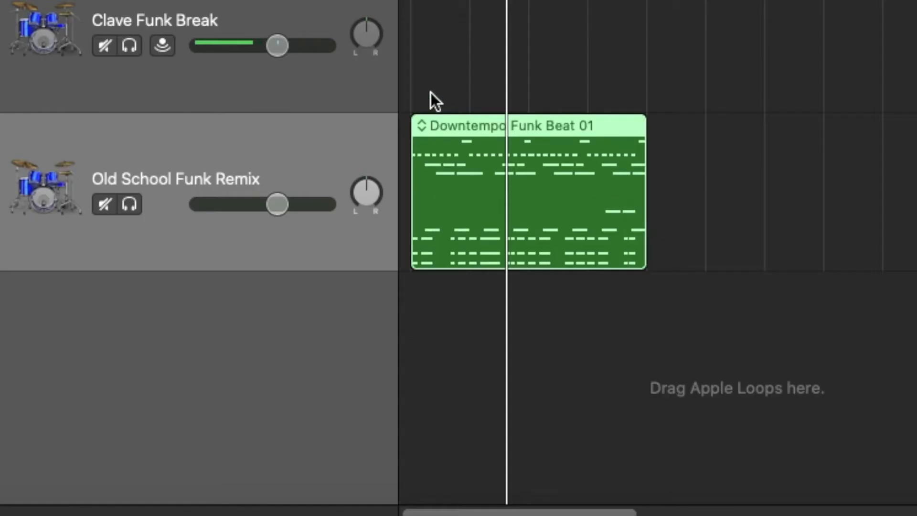
{"action": "left_click", "coordinate": [410, 78]}
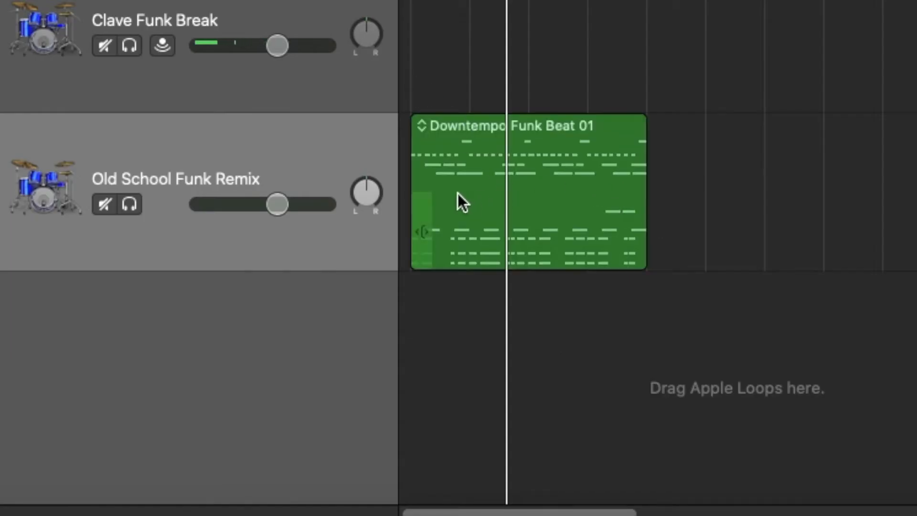
Open the Downtempo Funk Beat 01 region in the Piano Roll editor and look over its notes
{"action": "double_click", "coordinate": [534, 178]}
{"action": "left_click_drag", "start_coordinate": [401, 349], "coordinate": [463, 190]}
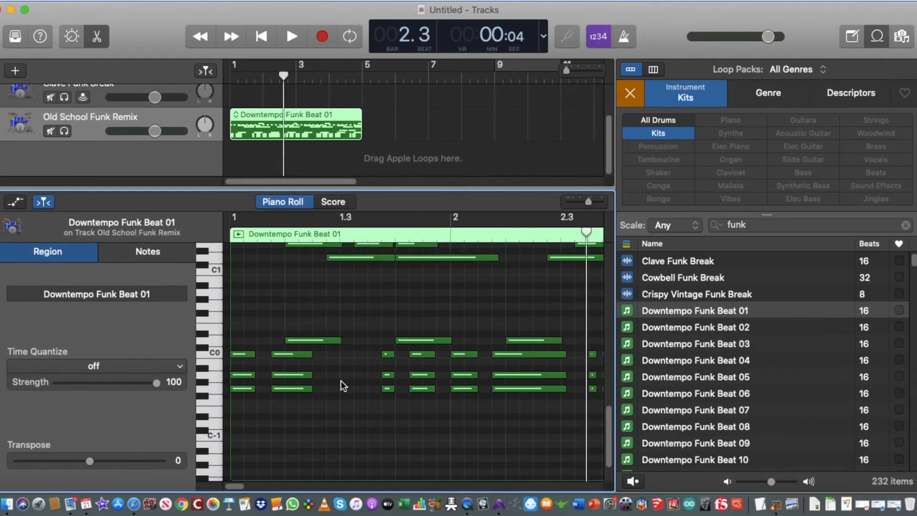
{"action": "scroll", "coordinate": [343, 386], "scroll_direction": "up", "scroll_amount": 5}
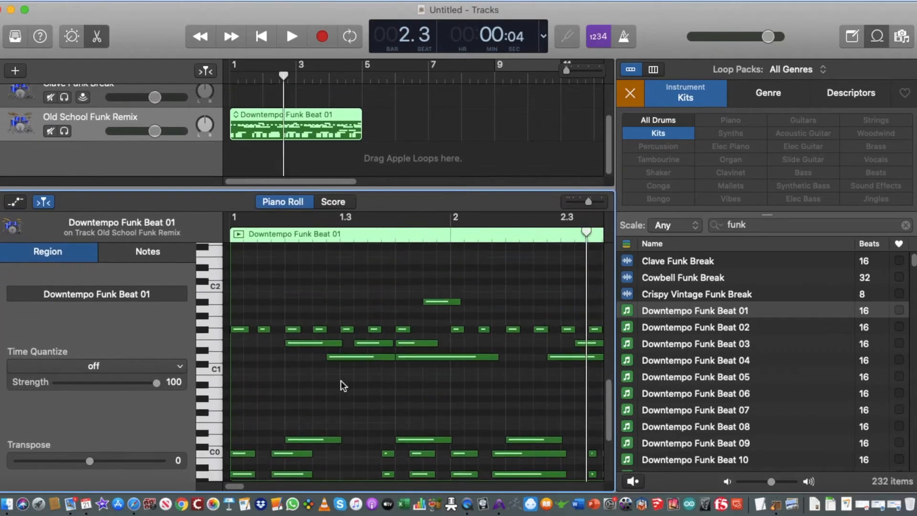
Play the Downtempo Funk Beat 01 region from bar 1 while following its notes in the Piano Roll, and stop in bar 2
{"action": "left_click", "coordinate": [235, 94]}
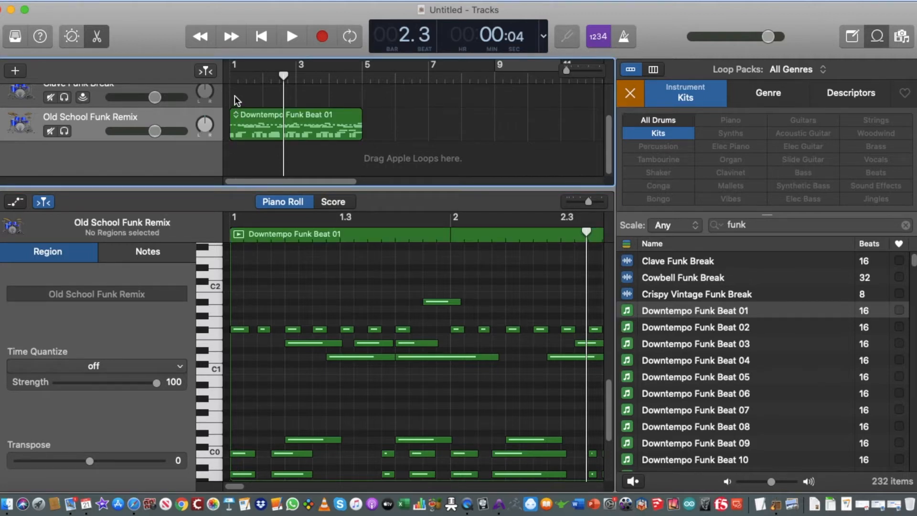
{"action": "left_click", "coordinate": [234, 83]}
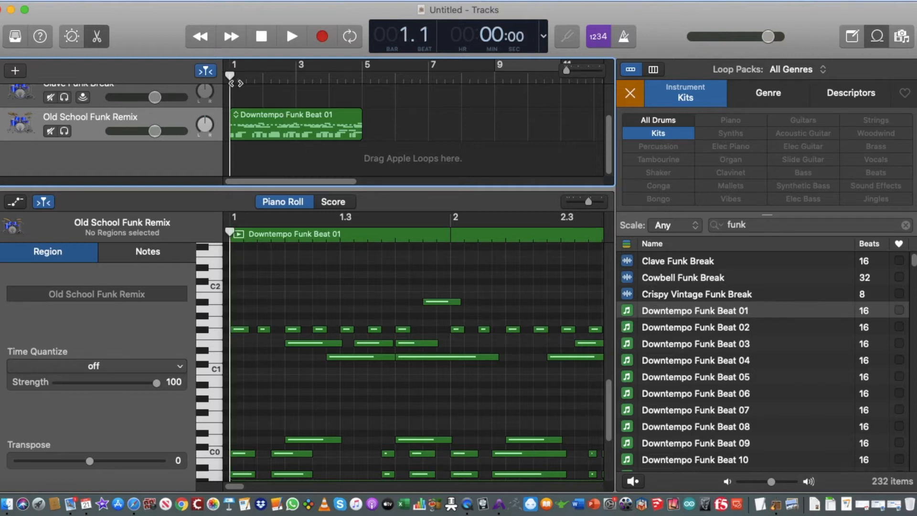
{"action": "key", "text": "space"}
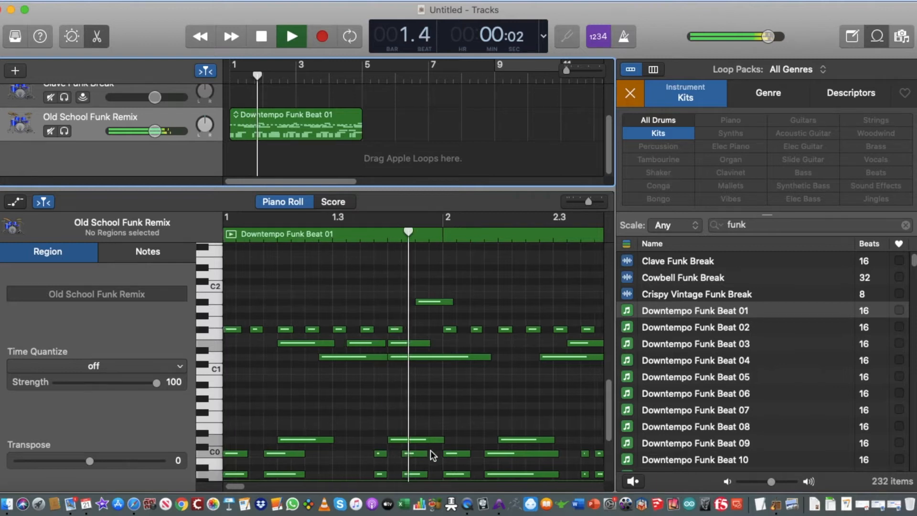
{"action": "key", "text": "space"}
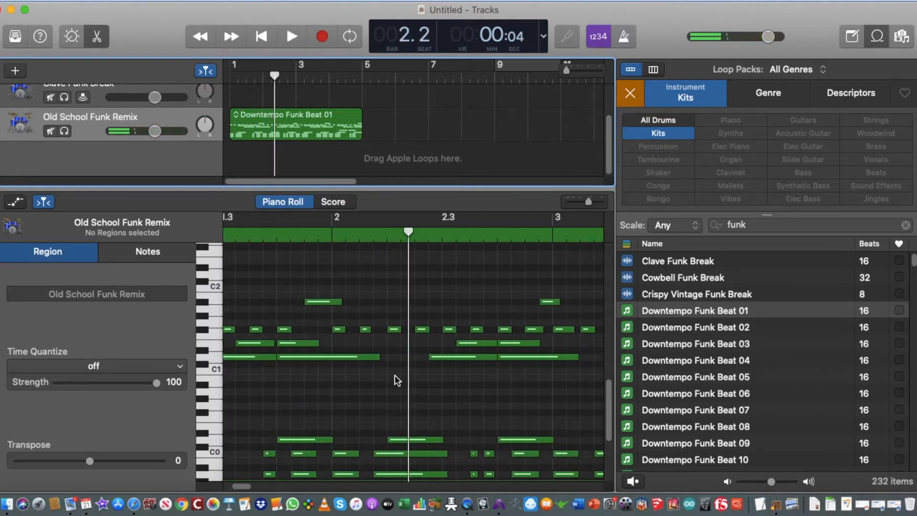
{"action": "scroll", "coordinate": [402, 390], "scroll_direction": "left", "scroll_amount": 3}
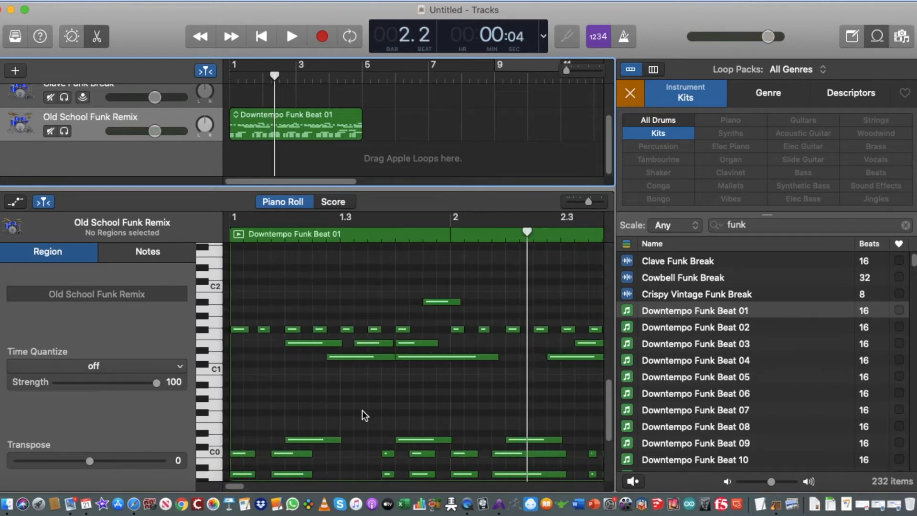
Audition individual drum notes of Downtempo Funk Beat 01 on different pitch rows of the Piano Roll
{"action": "left_click", "coordinate": [354, 357]}
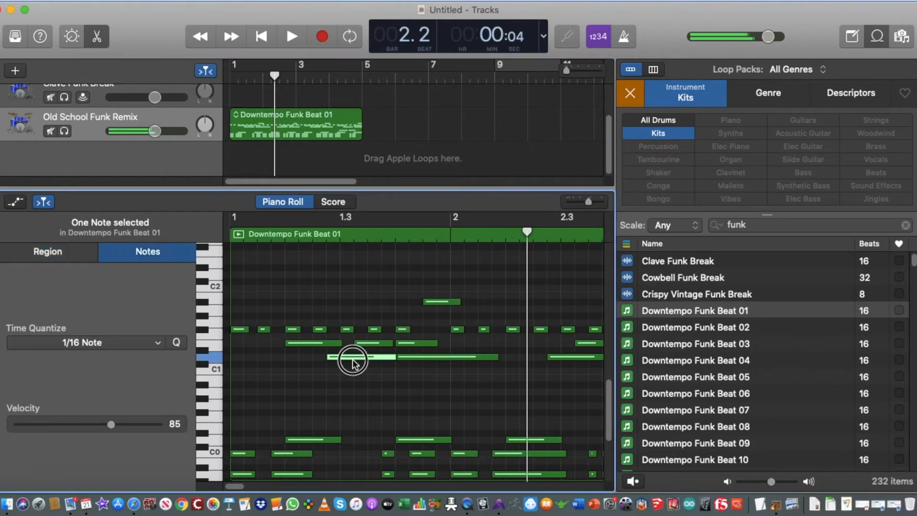
{"action": "left_click", "coordinate": [346, 330]}
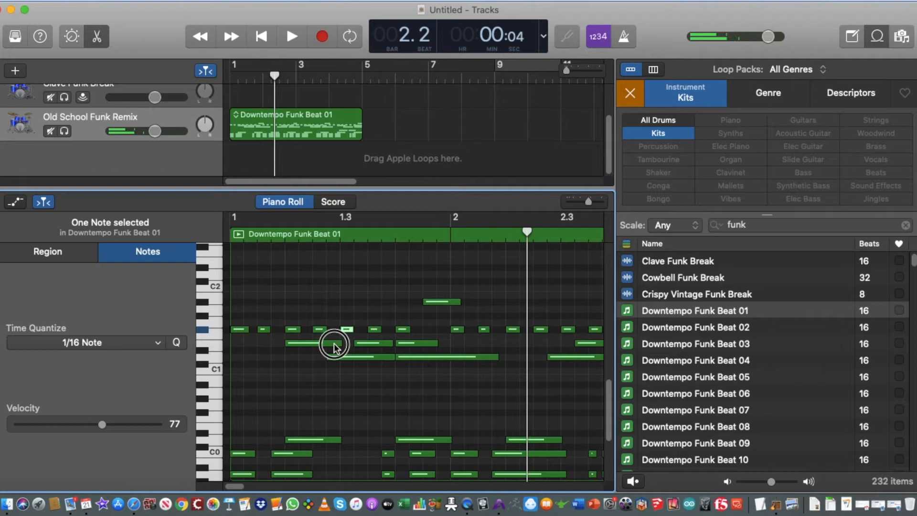
{"action": "left_click", "coordinate": [334, 344]}
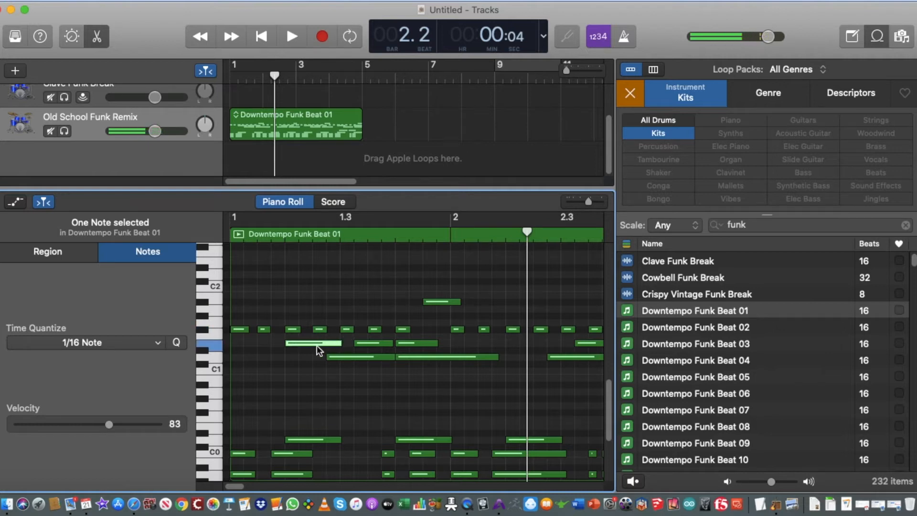
{"action": "left_click", "coordinate": [434, 302]}
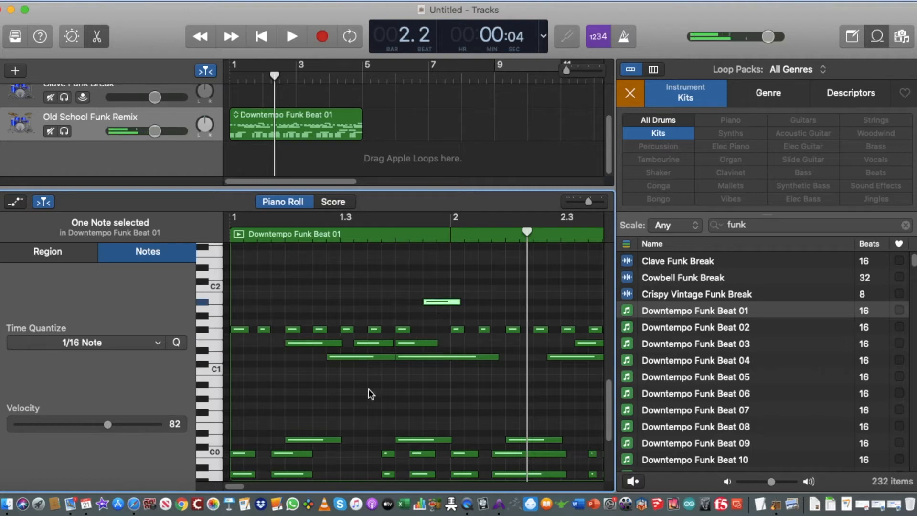
{"action": "left_click", "coordinate": [325, 440]}
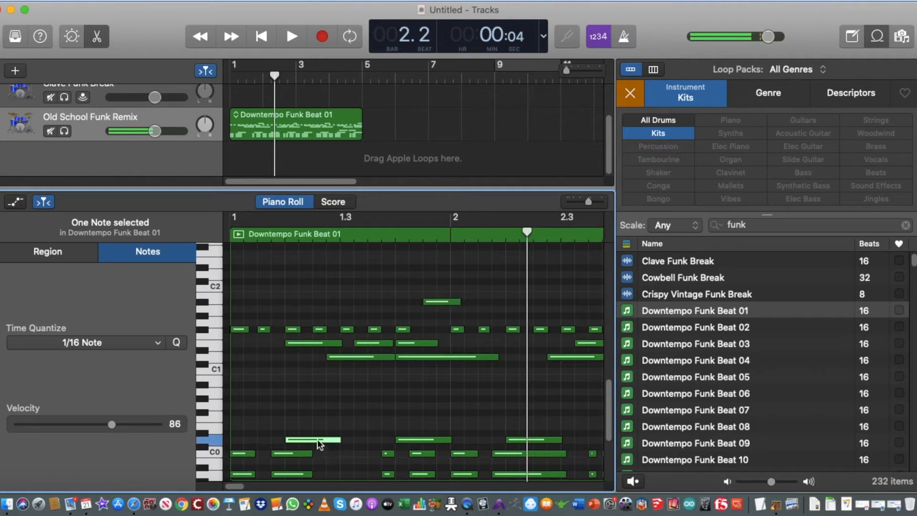
{"action": "scroll", "coordinate": [322, 439], "scroll_direction": "down", "scroll_amount": 3}
{"action": "left_click", "coordinate": [297, 395]}
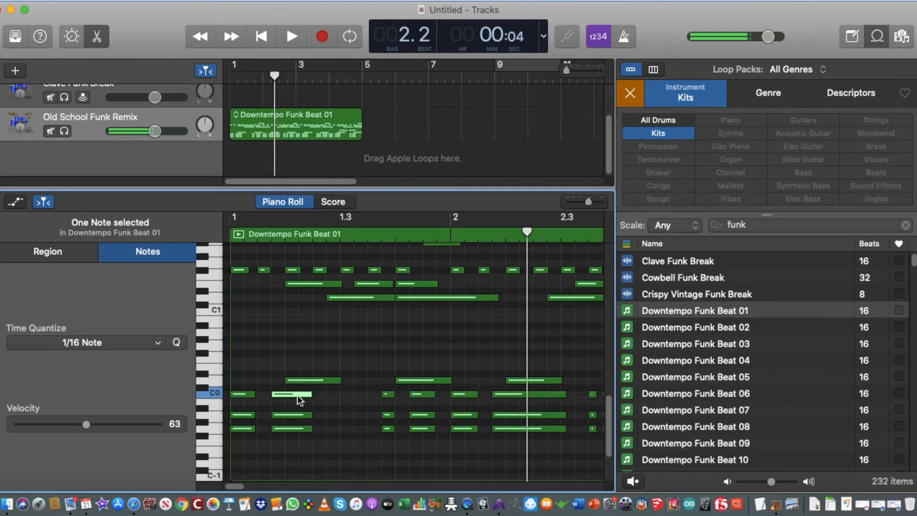
{"action": "left_click", "coordinate": [297, 415]}
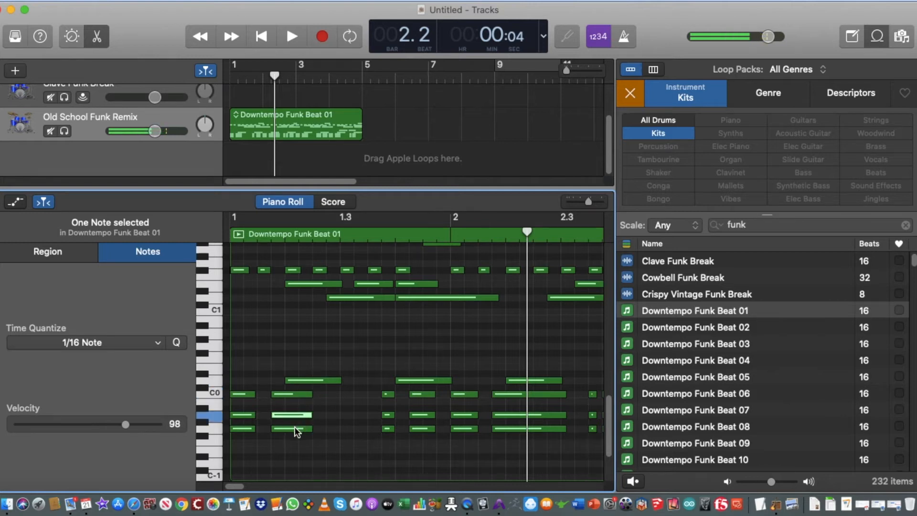
{"action": "left_click", "coordinate": [296, 429]}
{"action": "left_click", "coordinate": [296, 416]}
{"action": "left_click", "coordinate": [297, 429]}
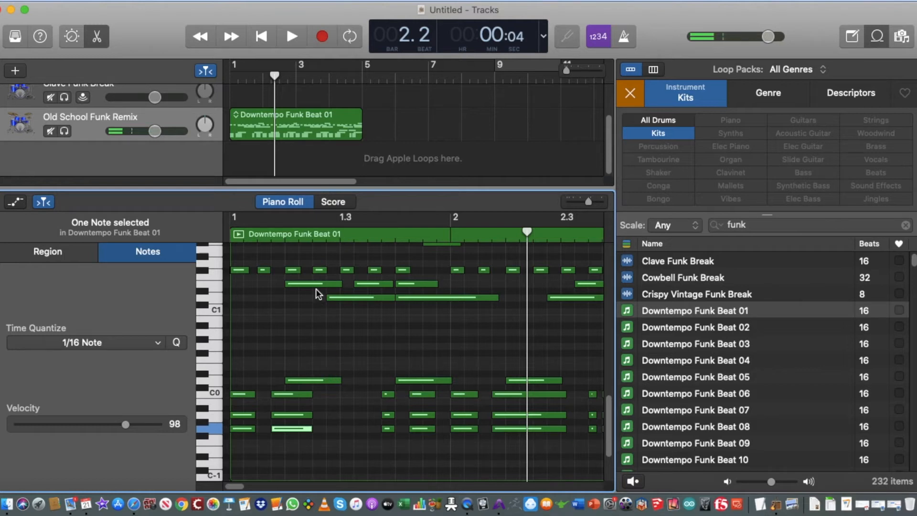
Try moving and shortening notes near beat 1.2 in the Piano Roll and copying one down to C1, and undo the copy
{"action": "left_click", "coordinate": [296, 270]}
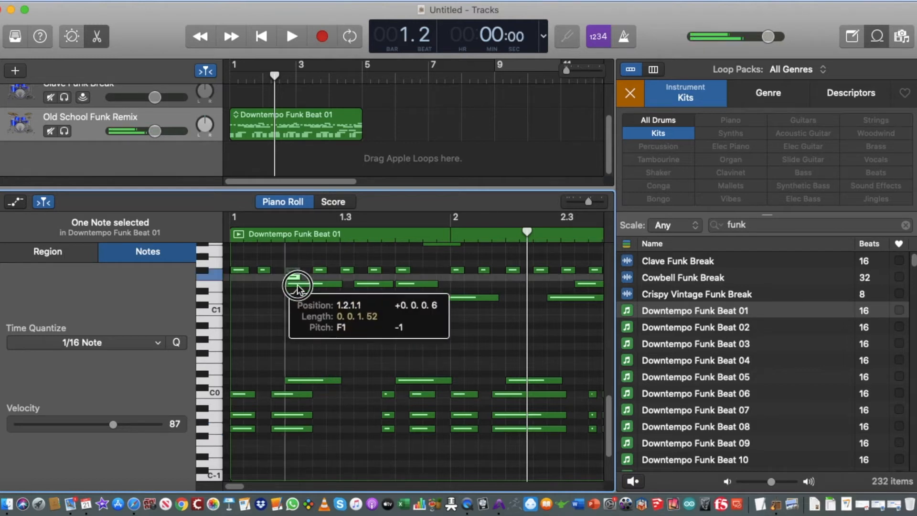
{"action": "left_click_drag", "start_coordinate": [342, 286], "coordinate": [339, 285]}
{"action": "left_click_drag", "start_coordinate": [316, 289], "coordinate": [317, 318]}
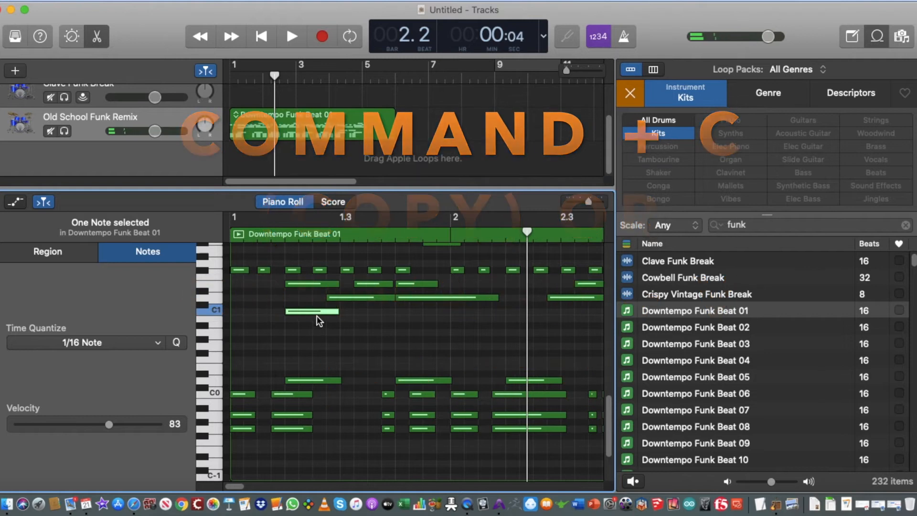
{"action": "left_click_drag", "start_coordinate": [318, 312], "coordinate": [318, 311]}
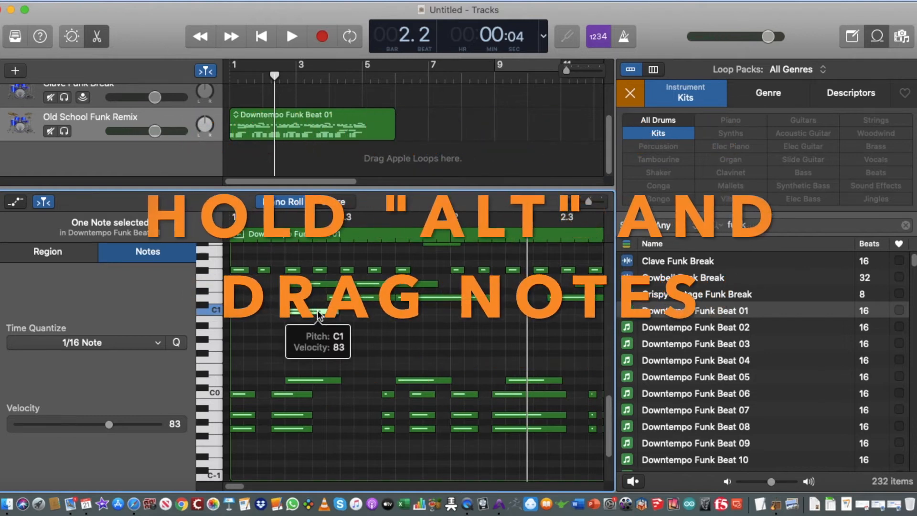
{"action": "key", "text": "super+z"}
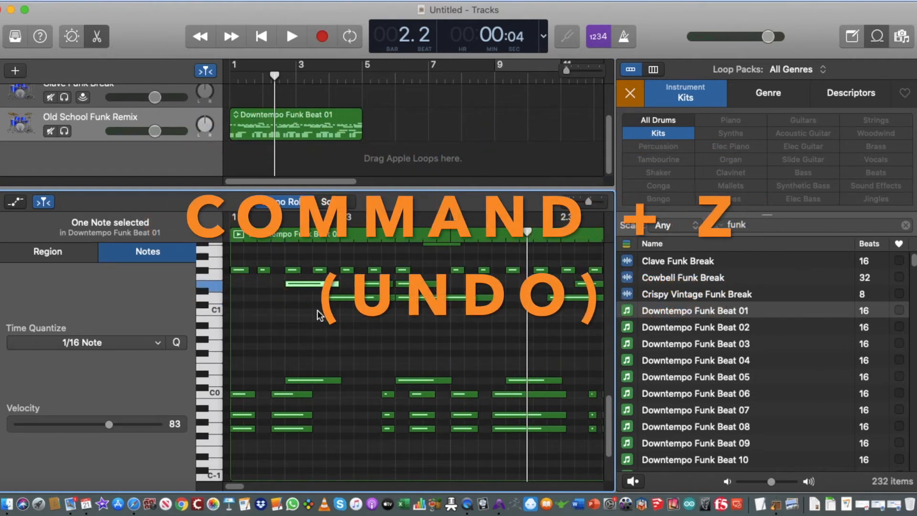
Show the Downtempo Funk Beat 01 region in Score view, zoomed out enough to read several bars
{"action": "left_click", "coordinate": [309, 120]}
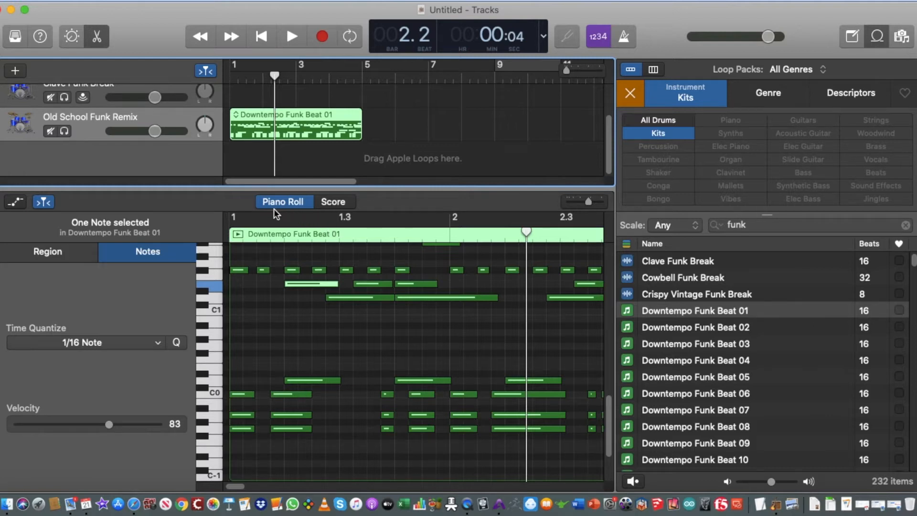
{"action": "left_click", "coordinate": [336, 201]}
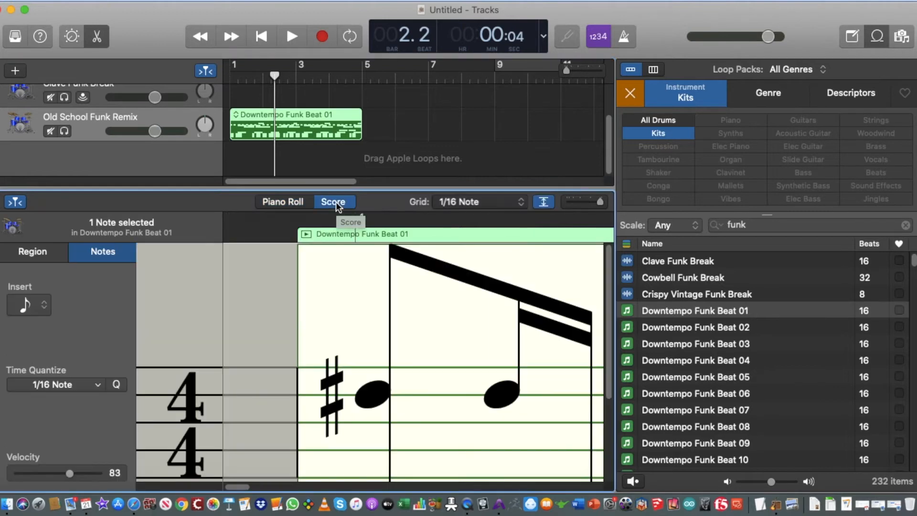
{"action": "left_click_drag", "start_coordinate": [599, 202], "coordinate": [579, 201]}
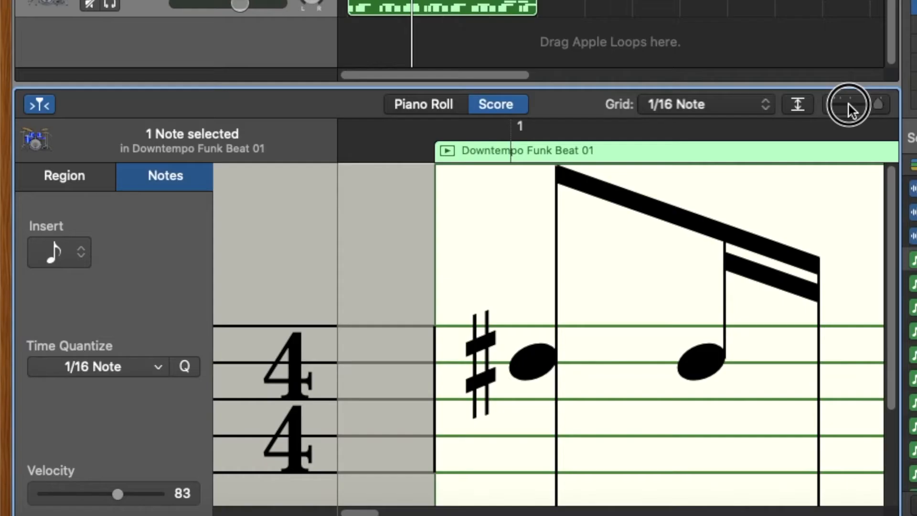
{"action": "left_click_drag", "start_coordinate": [849, 104], "coordinate": [836, 102]}
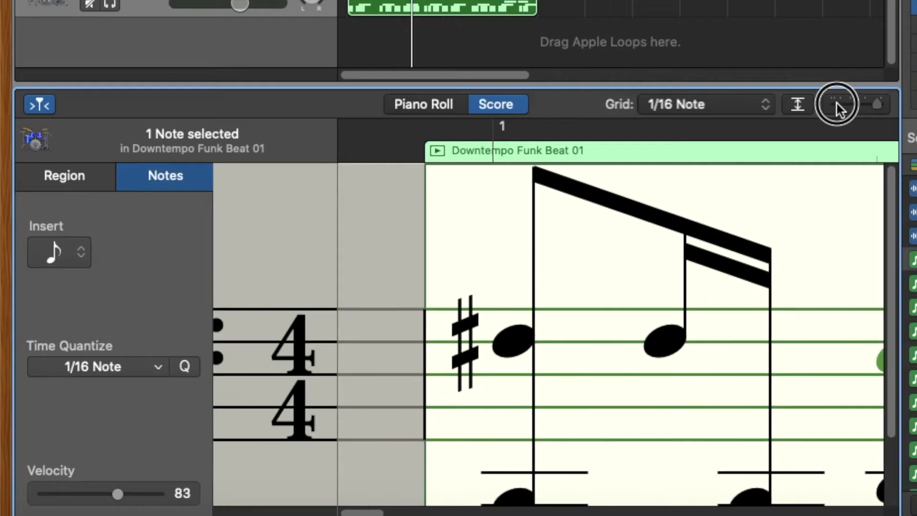
{"action": "left_click", "coordinate": [842, 105]}
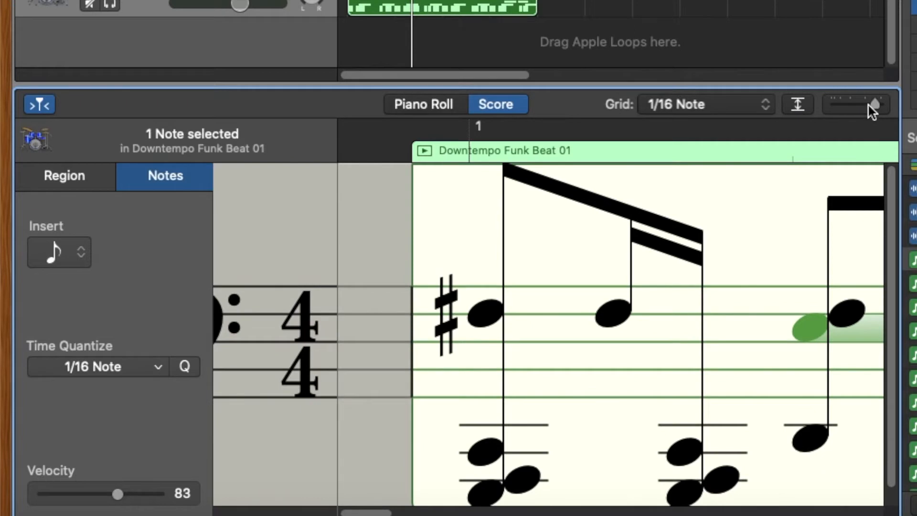
{"action": "left_click_drag", "start_coordinate": [875, 104], "coordinate": [842, 105]}
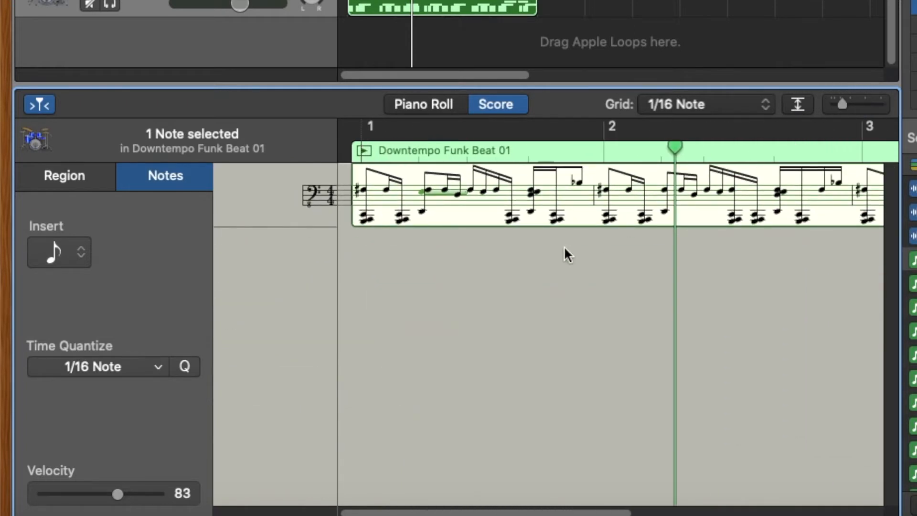
Play the score and audition a note in bar 3, and return to bar 1 with the editor hidden
{"action": "key", "text": "space"}
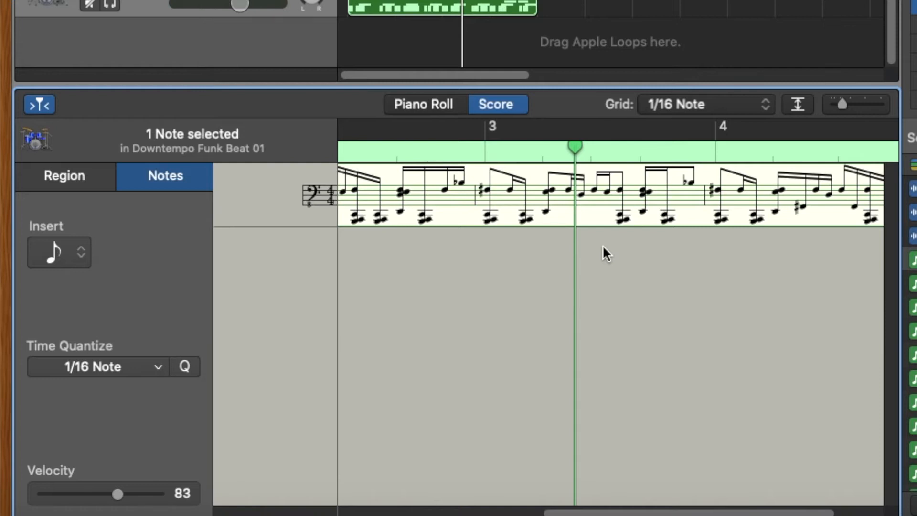
{"action": "left_click", "coordinate": [581, 197]}
{"action": "left_click_drag", "start_coordinate": [580, 198], "coordinate": [581, 193]}
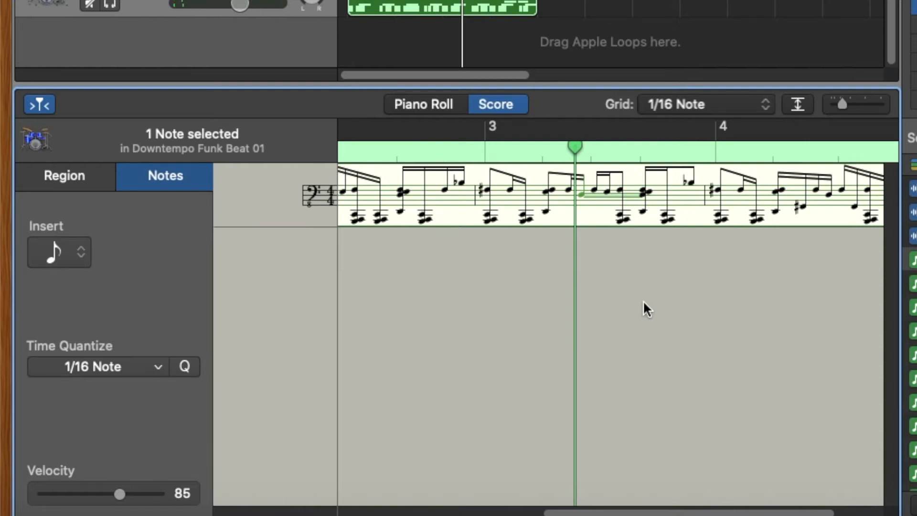
{"action": "key", "text": "Return"}
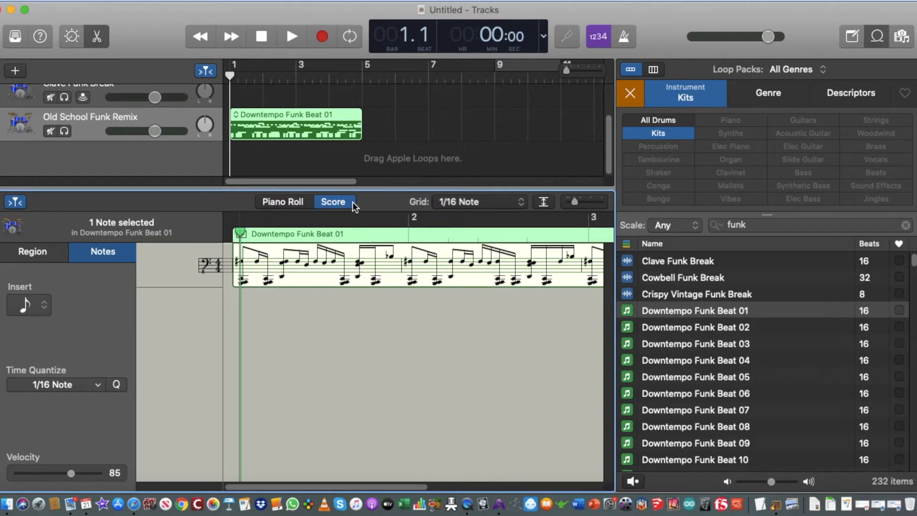
{"action": "key", "text": "e"}
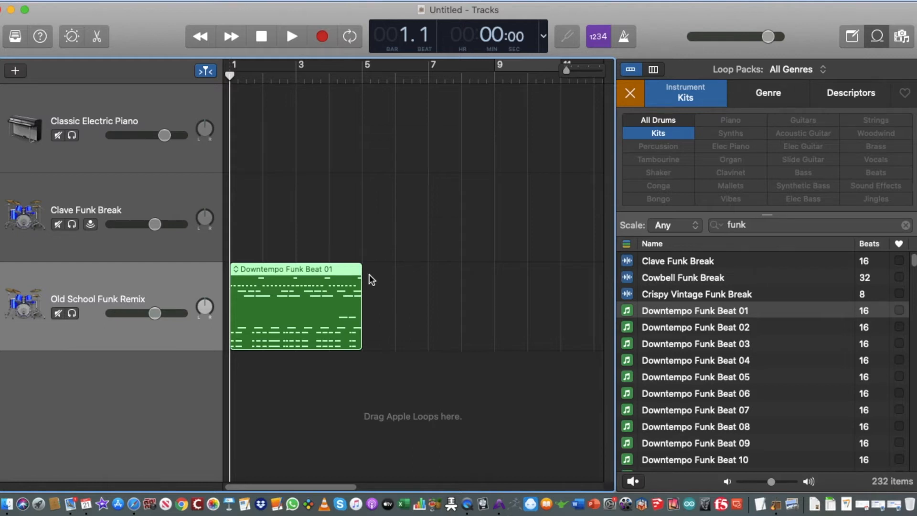
Copy the Downtempo Funk Beat 01 region and paste it at bars 5, 9 and 13 of its track
{"action": "left_click", "coordinate": [326, 271]}
{"action": "left_click_drag", "start_coordinate": [342, 237], "coordinate": [383, 291]}
{"action": "key", "text": "super+v"}
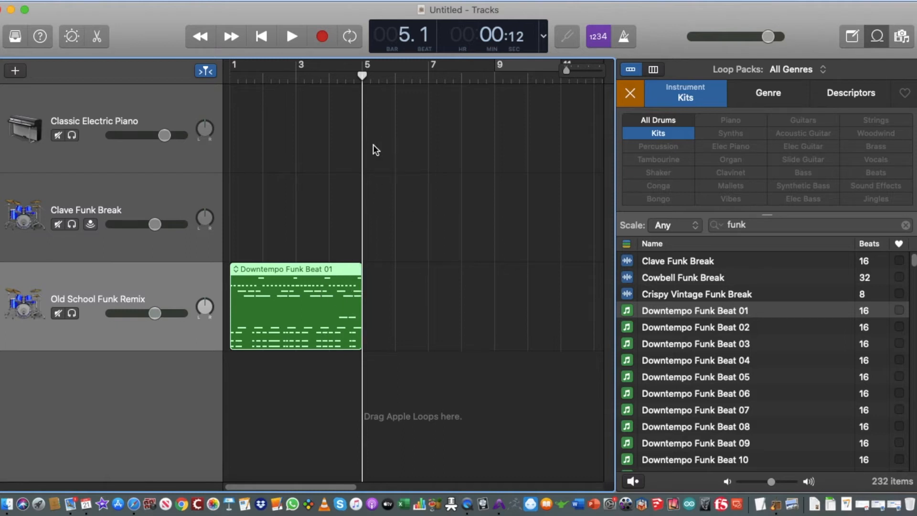
{"action": "key", "text": "super+v"}
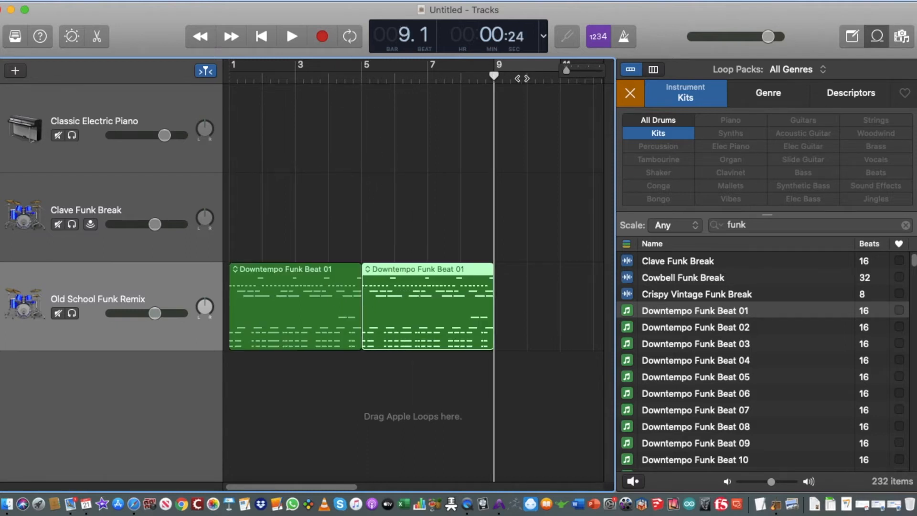
{"action": "key", "text": "super+v"}
{"action": "key", "text": "super+v"}
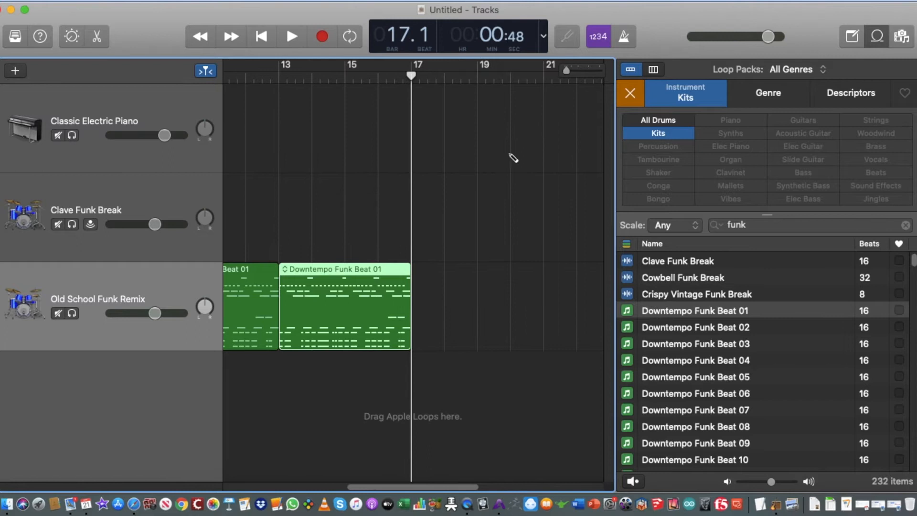
Hide the Loop Browser and delete the Downtempo Funk Beat 01 copies at bars 5, 9 and 13
{"action": "scroll", "coordinate": [448, 314], "scroll_direction": "left", "scroll_amount": 10}
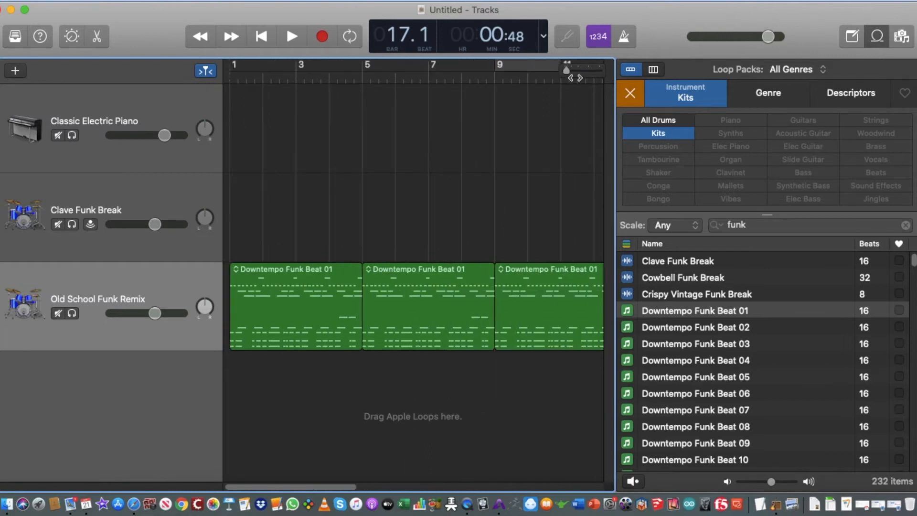
{"action": "left_click", "coordinate": [878, 39]}
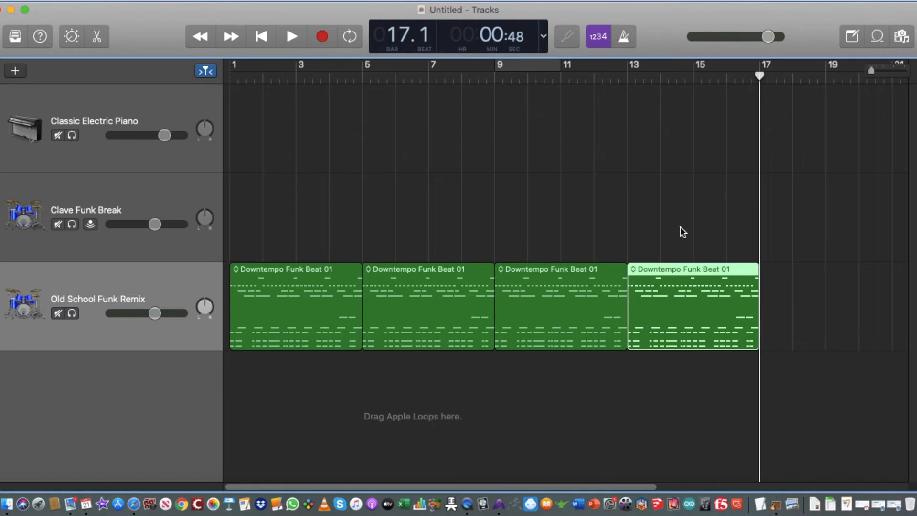
{"action": "left_click_drag", "start_coordinate": [442, 221], "coordinate": [706, 339]}
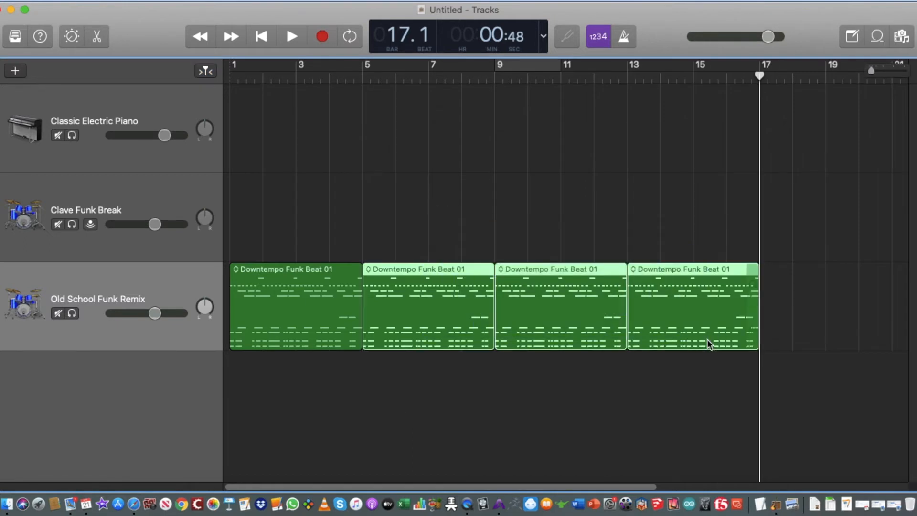
{"action": "key", "text": "Delete"}
Loop the remaining Downtempo Funk Beat 01 region out to bar 29 and play it from bar 1
{"action": "left_click", "coordinate": [329, 275]}
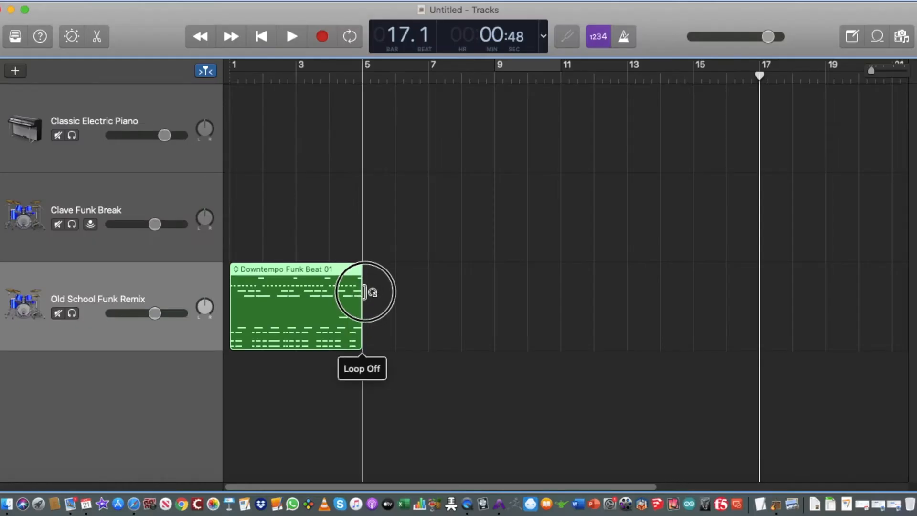
{"action": "left_click_drag", "start_coordinate": [361, 291], "coordinate": [762, 316]}
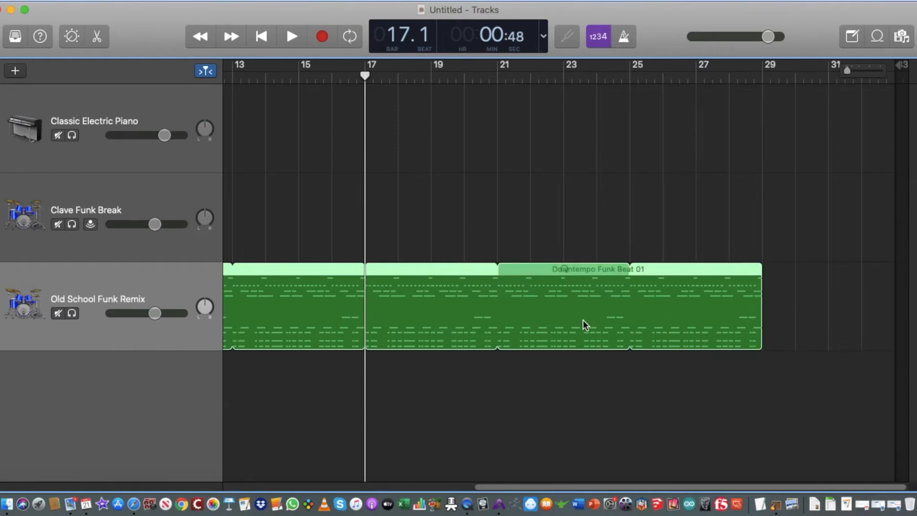
{"action": "scroll", "coordinate": [583, 320], "scroll_direction": "left", "scroll_amount": 10}
{"action": "key", "text": "Return"}
{"action": "key", "text": "space"}
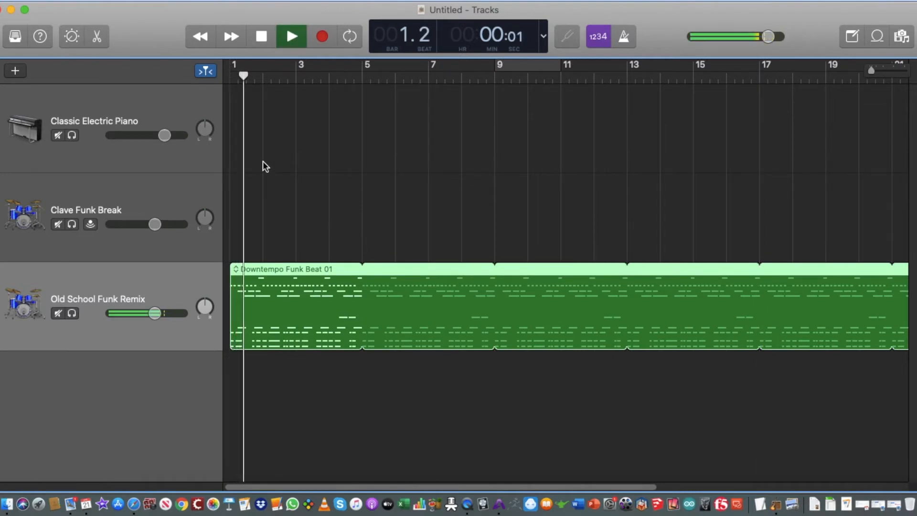
{"action": "left_click", "coordinate": [352, 81]}
{"action": "left_click", "coordinate": [342, 76]}
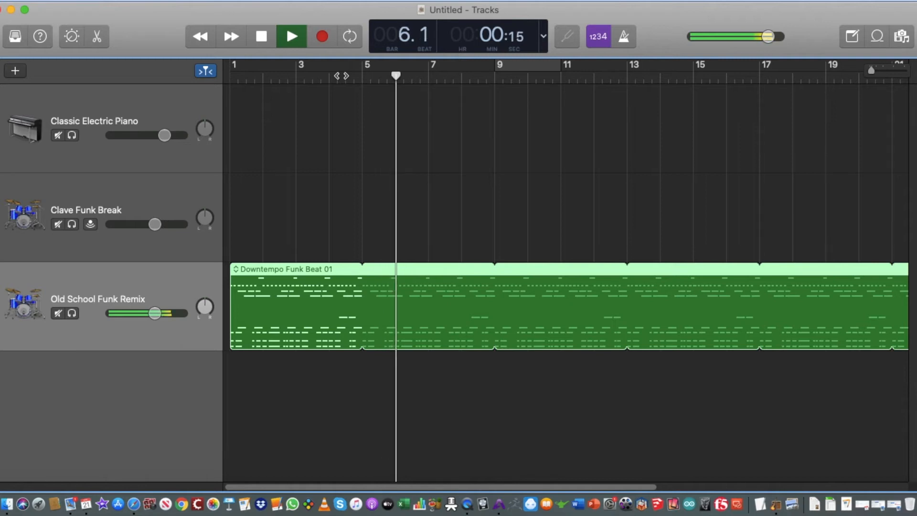
{"action": "key", "text": "space"}
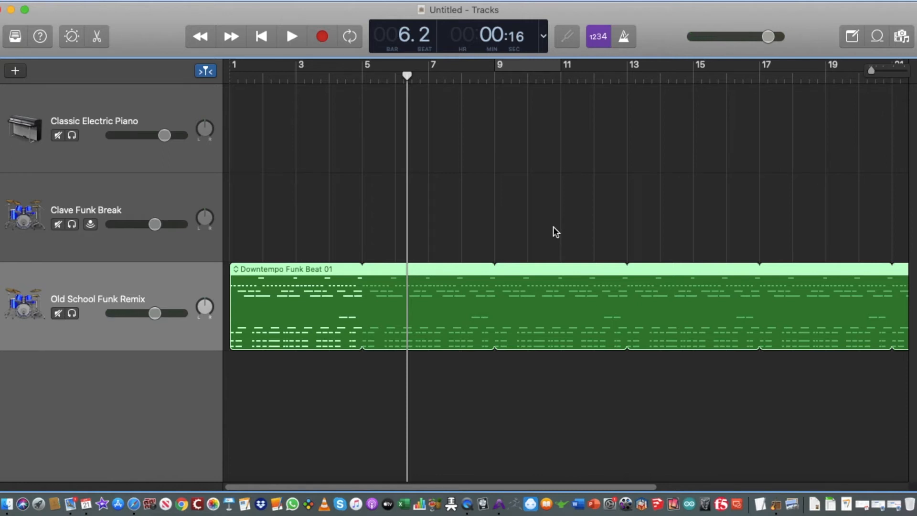
Try the metronome during playback, switch it off again and return to bar 1
{"action": "left_click", "coordinate": [624, 41]}
{"action": "key", "text": "space"}
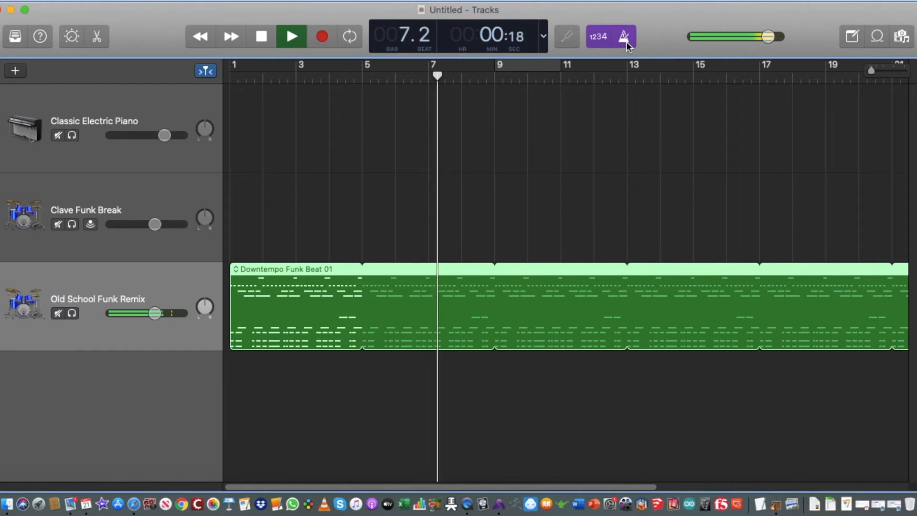
{"action": "left_click", "coordinate": [624, 38]}
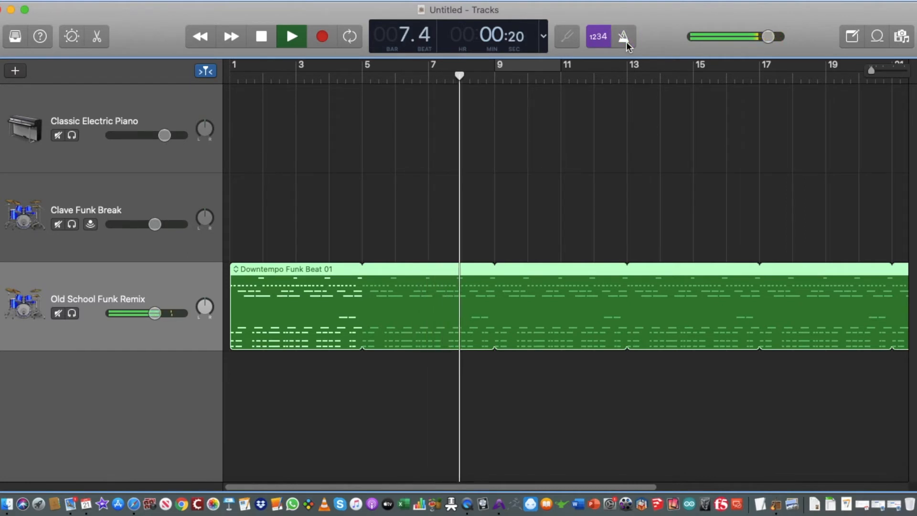
{"action": "key", "text": "space"}
{"action": "key", "text": "Return"}
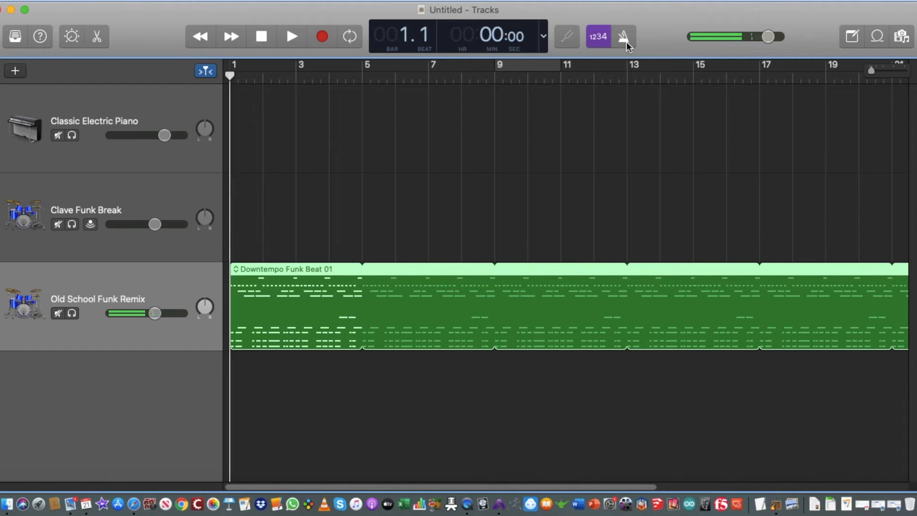
Switch the display to Beats & Project and set the project tempo to 100
{"action": "left_click", "coordinate": [543, 42]}
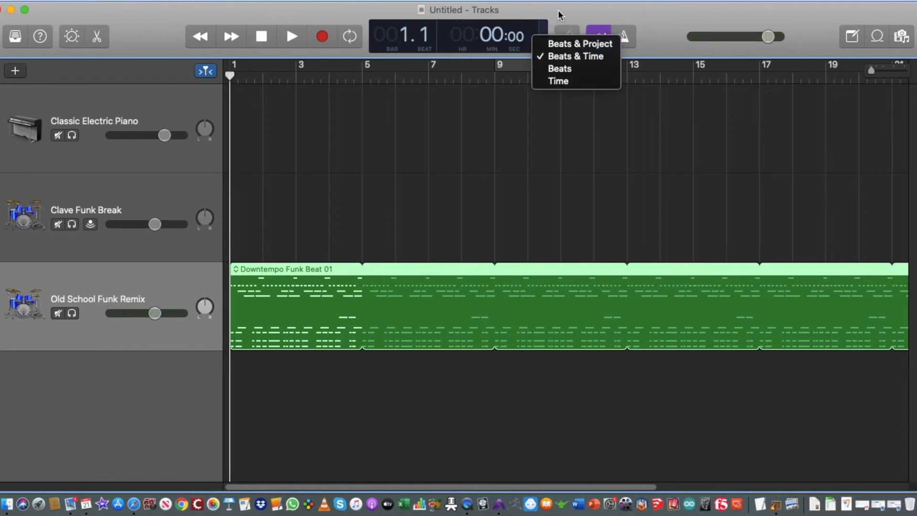
{"action": "left_click", "coordinate": [558, 10]}
{"action": "left_click", "coordinate": [543, 34]}
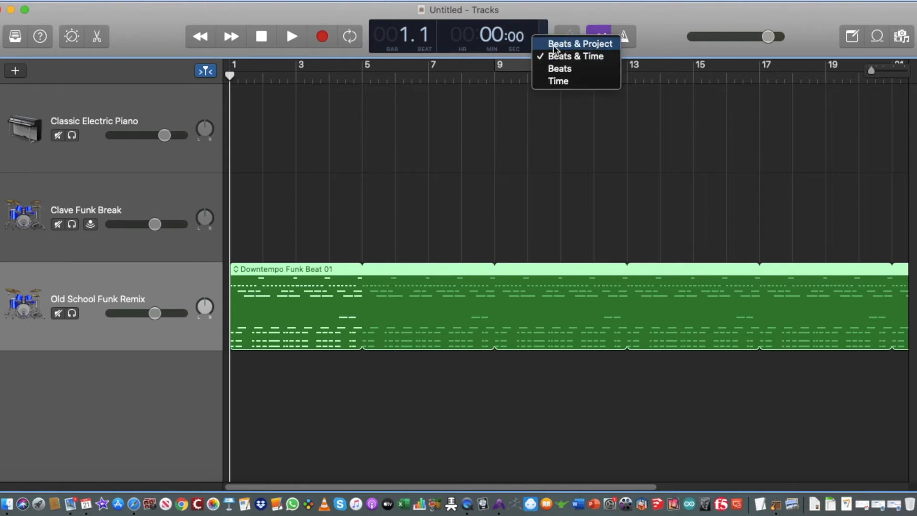
{"action": "left_click", "coordinate": [553, 44]}
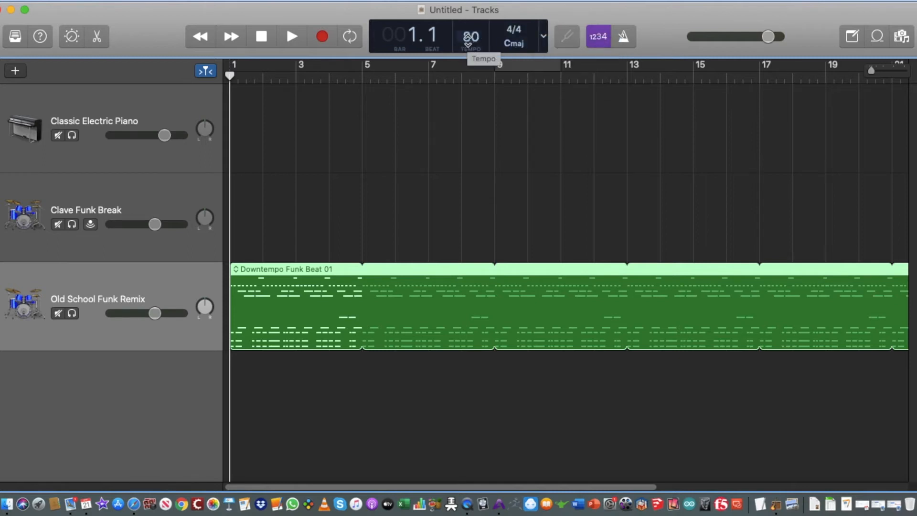
{"action": "left_click_drag", "start_coordinate": [468, 39], "coordinate": [473, 0]}
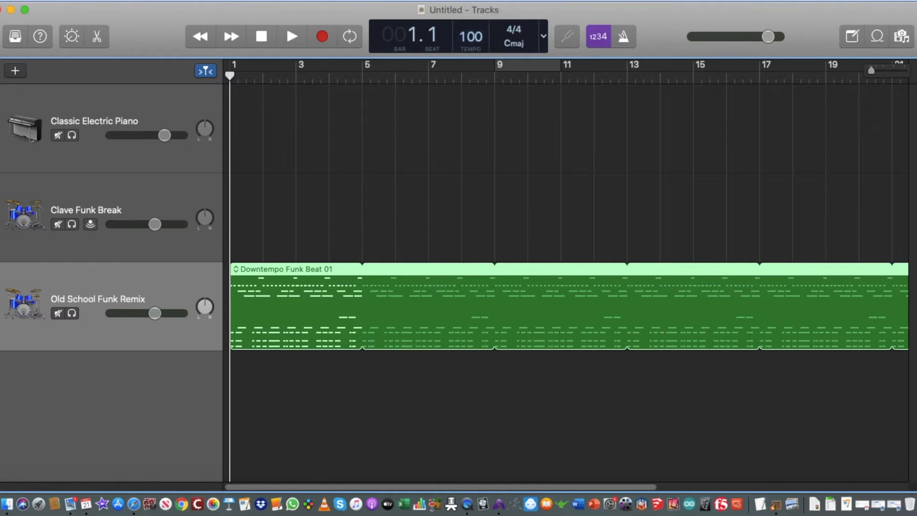
Play the first few bars to hear the new tempo and return to bar 1
{"action": "key", "text": "space"}
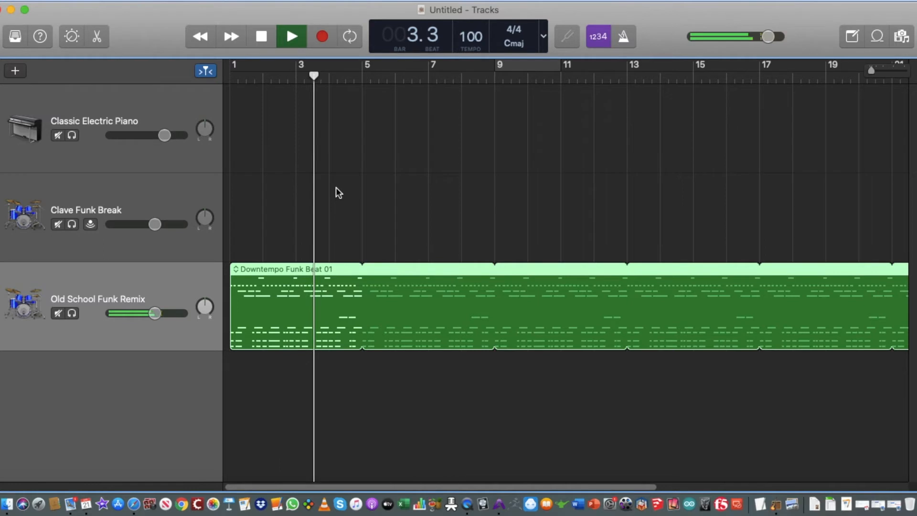
{"action": "key", "text": "space"}
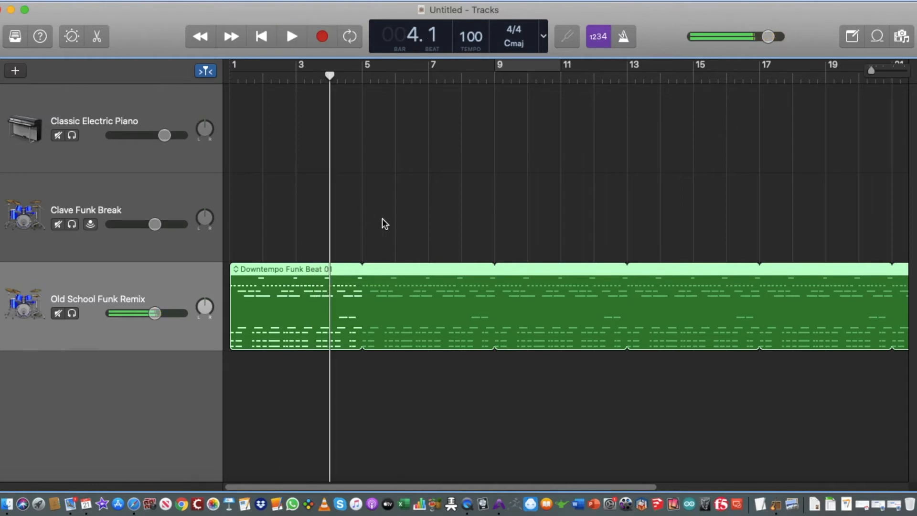
{"action": "key", "text": "Return"}
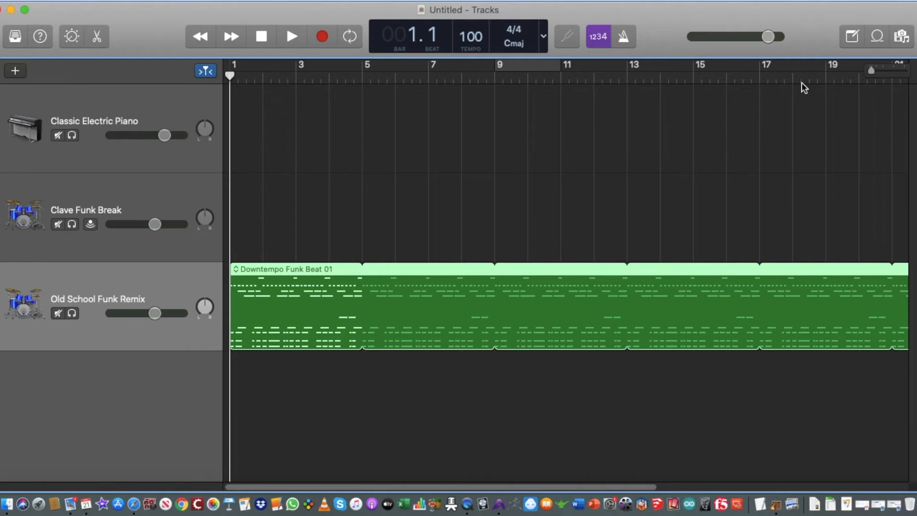
Filter the funk loops by Percussion instead of Kits and preview Funky Strut Tambourine 01
{"action": "left_click", "coordinate": [877, 38]}
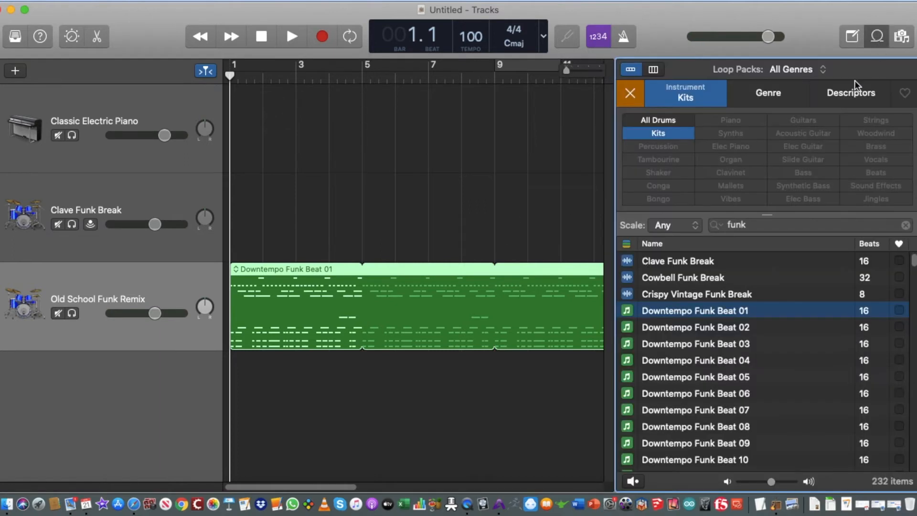
{"action": "left_click", "coordinate": [663, 133]}
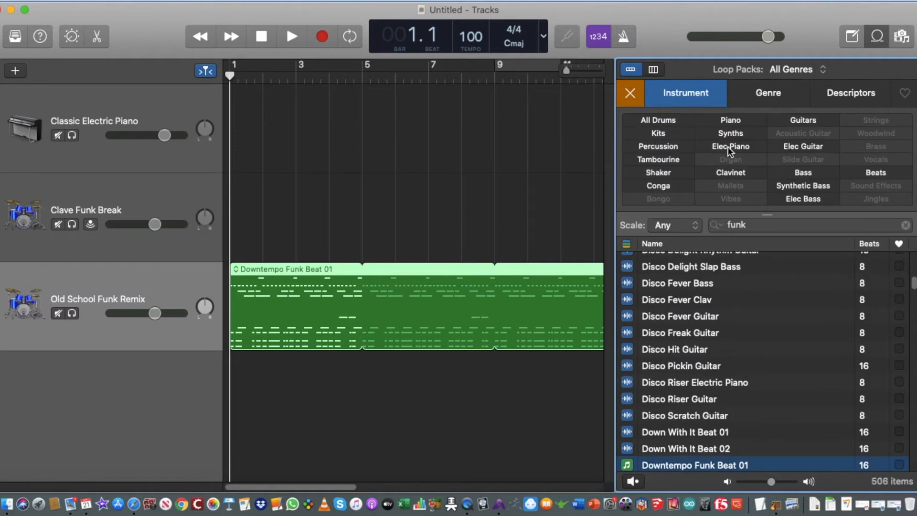
{"action": "left_click", "coordinate": [670, 147]}
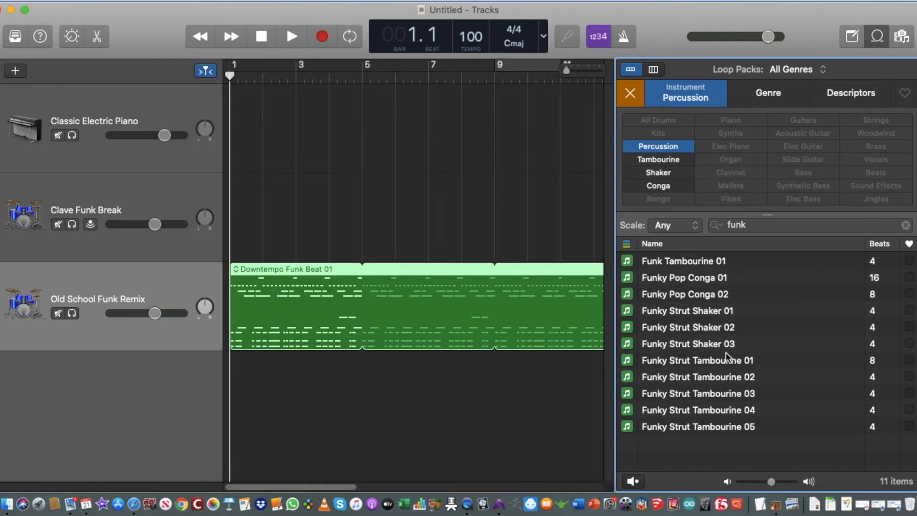
{"action": "left_click", "coordinate": [685, 360]}
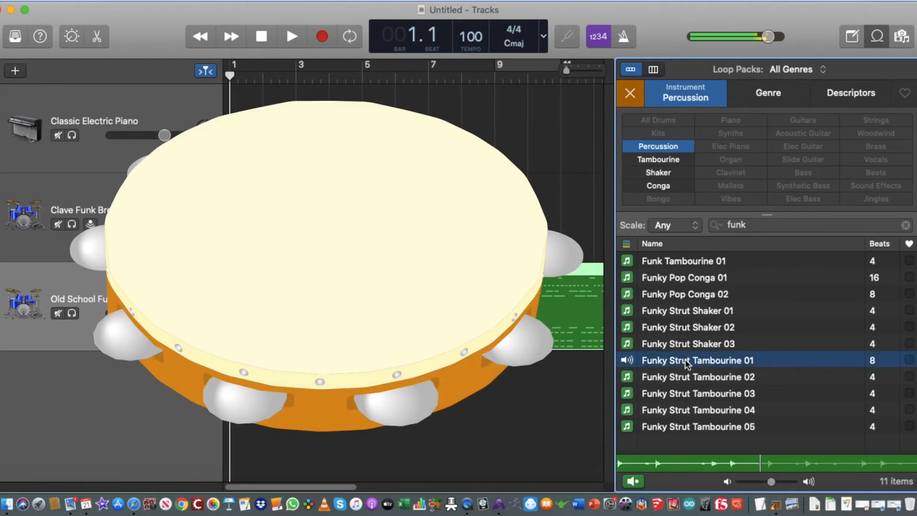
{"action": "key", "text": "space"}
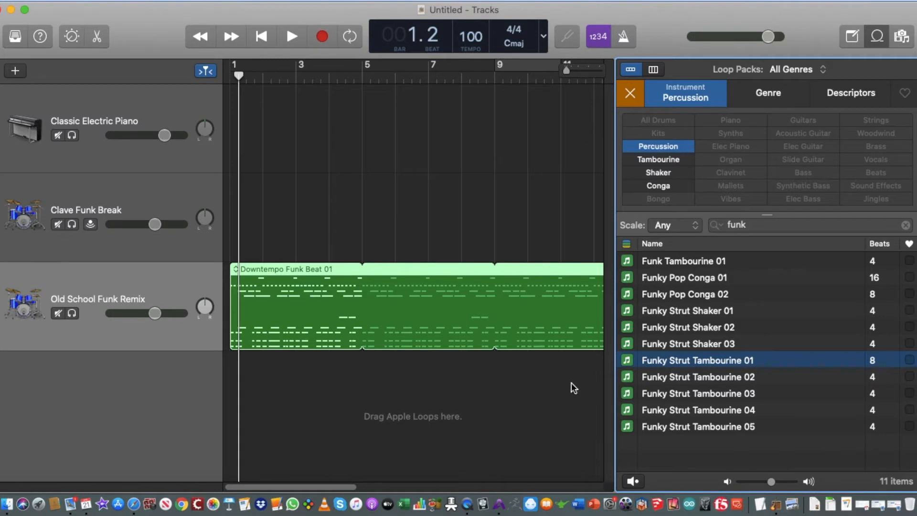
Place Funky Strut Tambourine 01 on a new track from bar 3, looped to bar 9, and play from bar 2
{"action": "left_click_drag", "start_coordinate": [664, 363], "coordinate": [332, 409]}
{"action": "left_click_drag", "start_coordinate": [361, 359], "coordinate": [495, 362]}
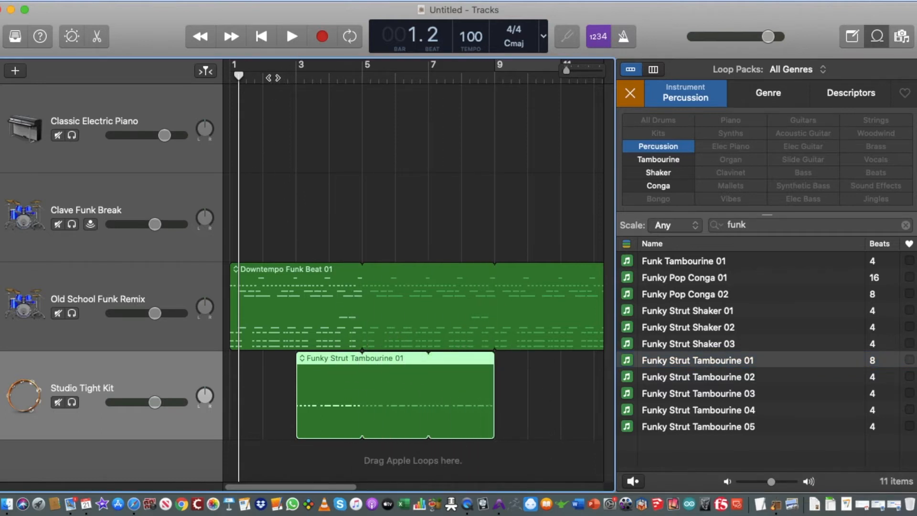
{"action": "left_click", "coordinate": [263, 77]}
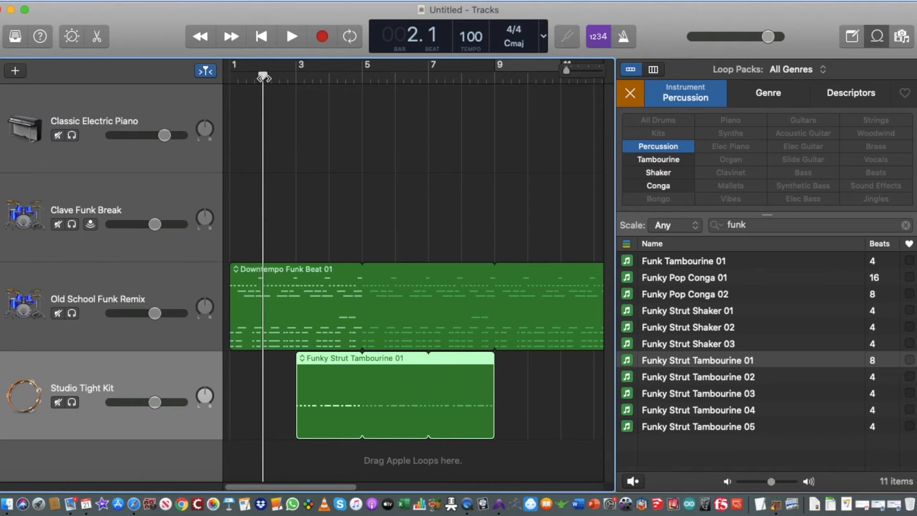
{"action": "key", "text": "space"}
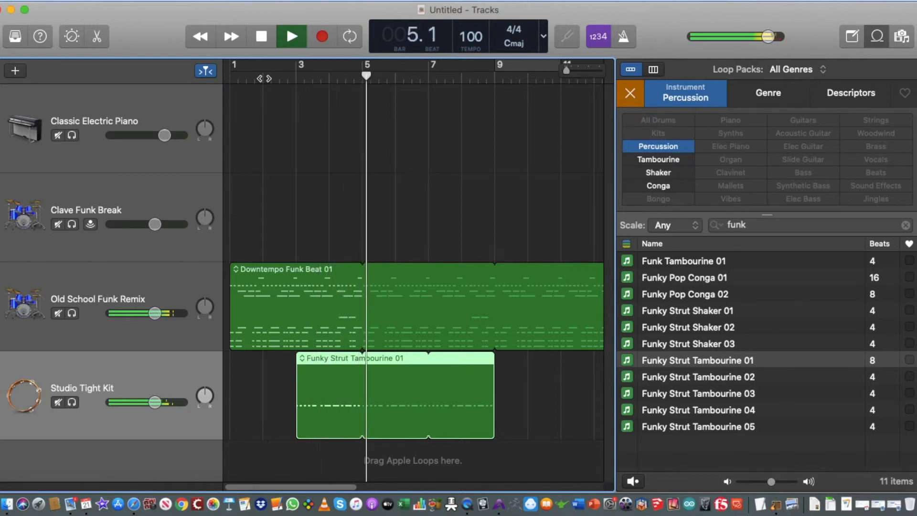
{"action": "key", "text": "space"}
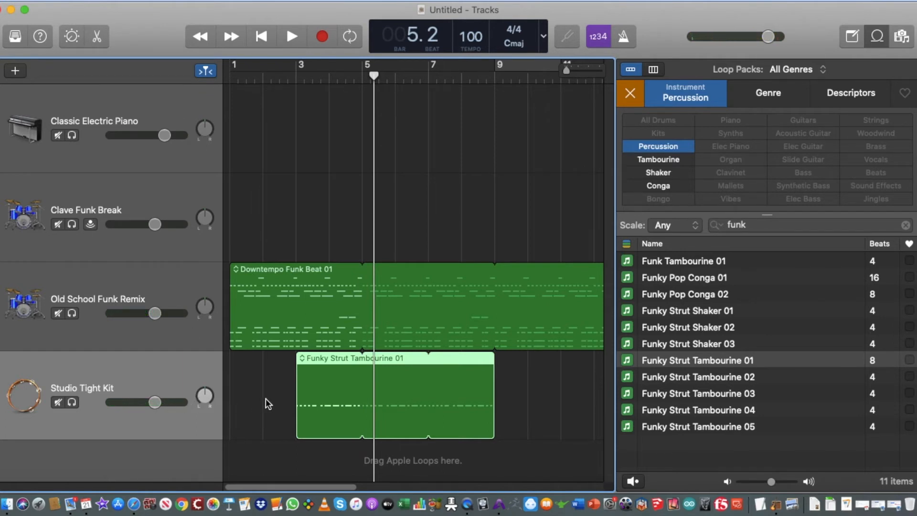
Lower the Studio Tight Kit track volume in two stages while checking the balance in playback from bar 3
{"action": "left_click_drag", "start_coordinate": [157, 404], "coordinate": [118, 409]}
{"action": "left_click", "coordinate": [291, 75]}
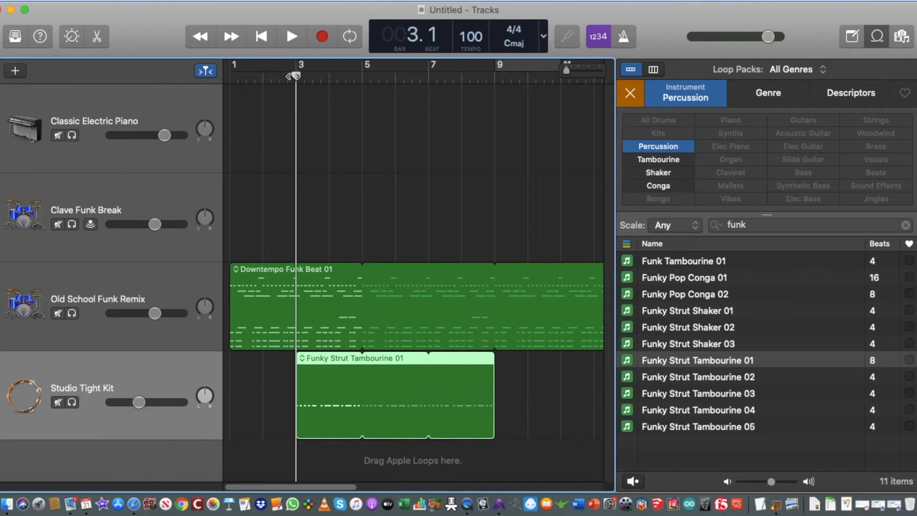
{"action": "key", "text": "space"}
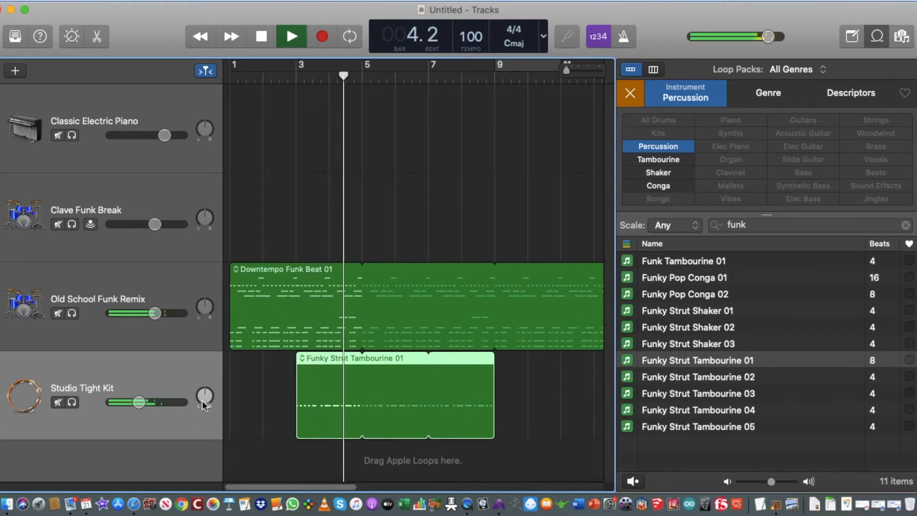
{"action": "mouse_move", "coordinate": [125, 405]}
{"action": "left_mouse_down"}
{"action": "mouse_move", "coordinate": [109, 401]}
{"action": "mouse_move", "coordinate": [120, 402]}
{"action": "left_mouse_up"}
{"action": "key", "text": "space"}
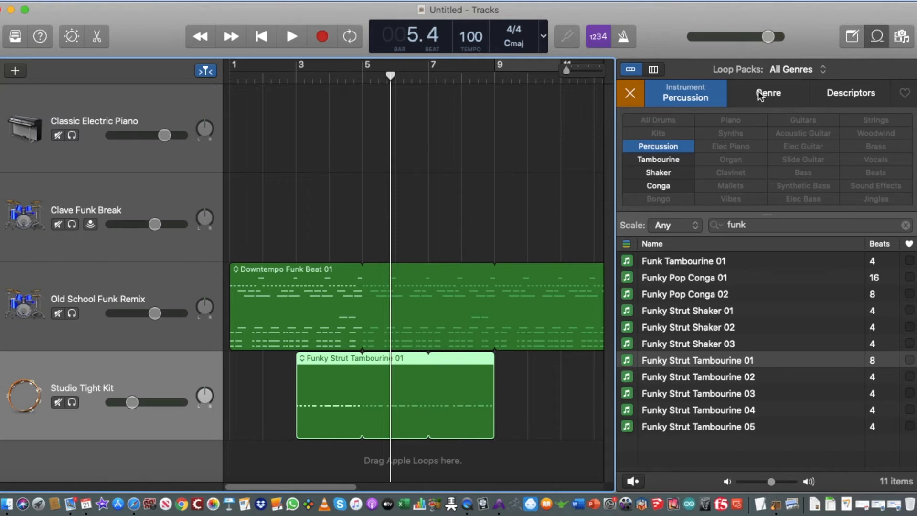
Clear the Percussion filter and funk search, and view the Piano loops before resetting the loop filter
{"action": "left_click", "coordinate": [630, 96]}
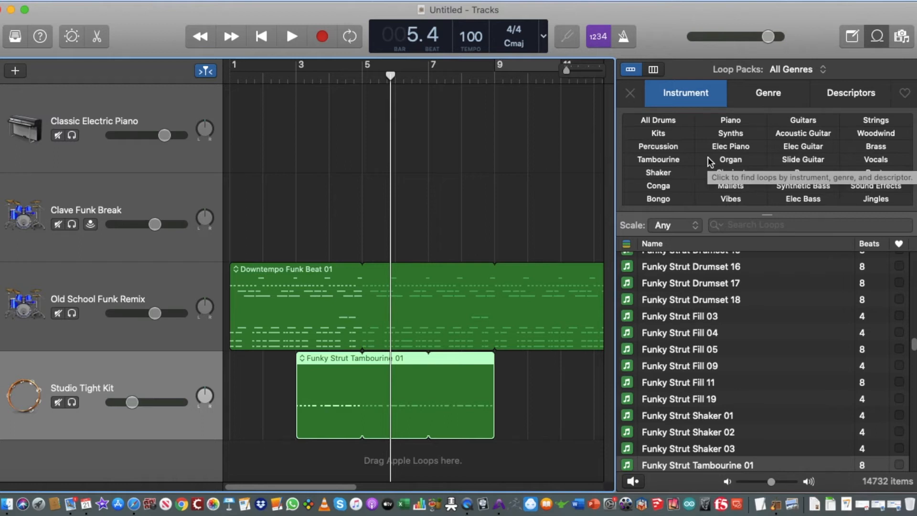
{"action": "left_click", "coordinate": [756, 120]}
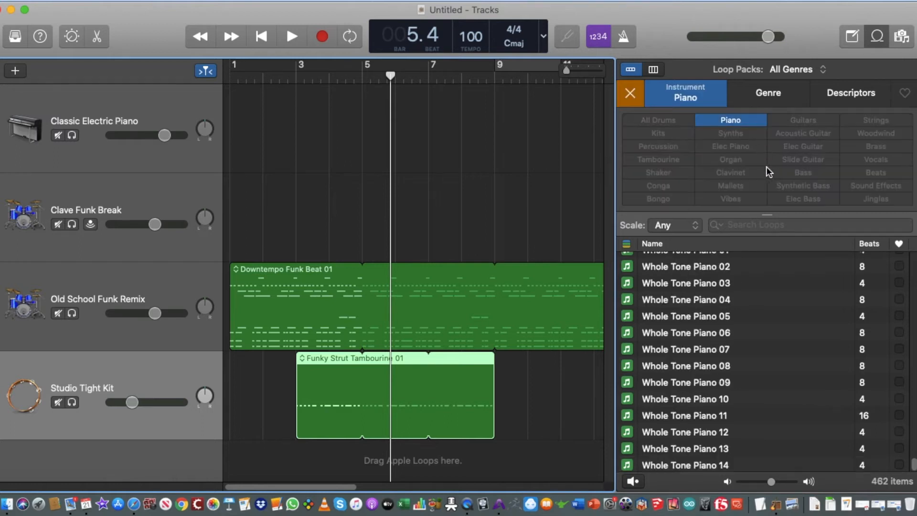
{"action": "left_click", "coordinate": [636, 98]}
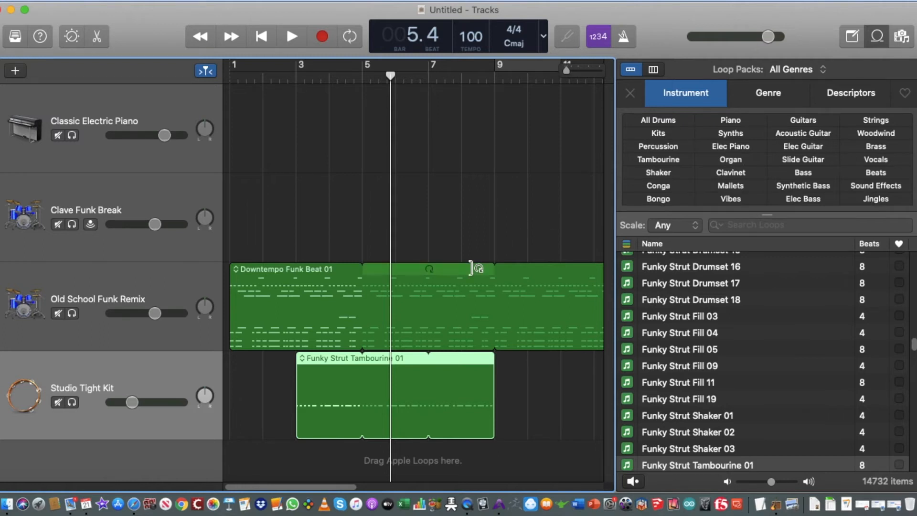
{"action": "left_click", "coordinate": [362, 151]}
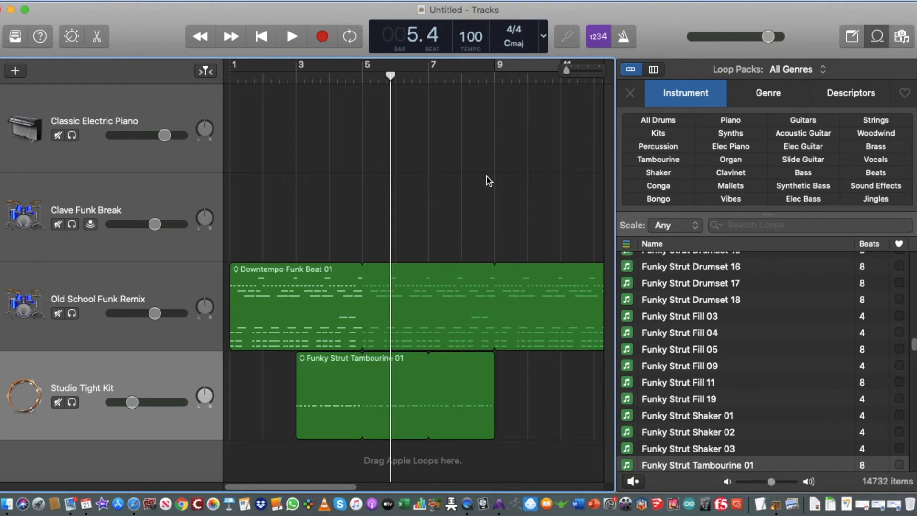
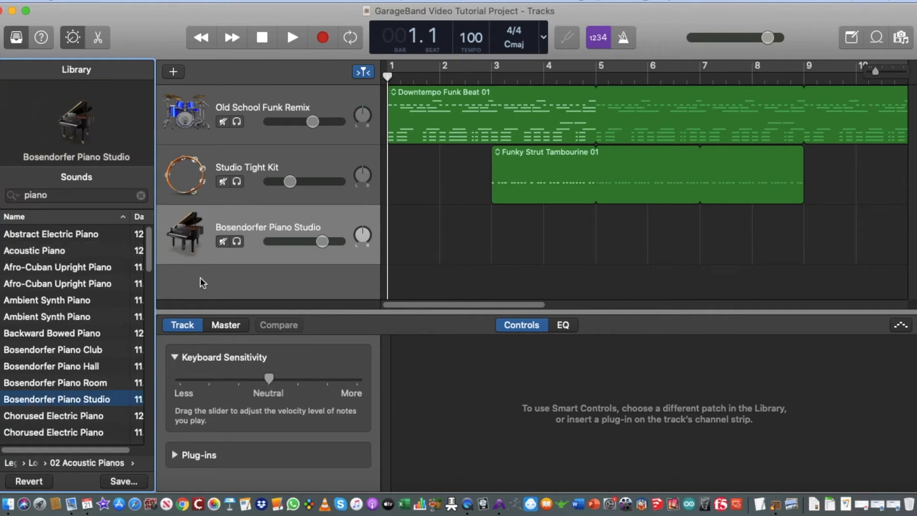
Record a piano part on the Bosendorfer Piano Studio track from bar 1 to bar 17, and return the playhead to the start
{"action": "key", "text": "n"}
{"action": "key", "text": "n"}
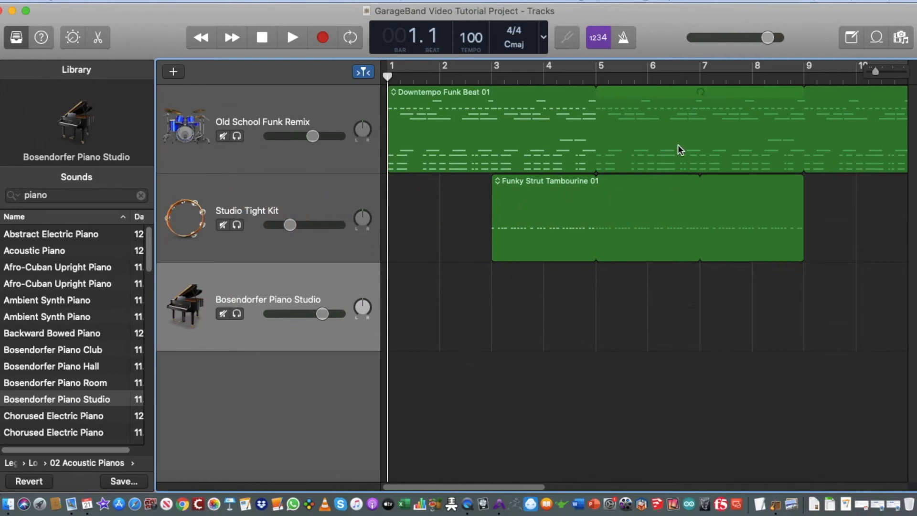
{"action": "left_click", "coordinate": [675, 77]}
{"action": "scroll", "coordinate": [679, 77], "scroll_direction": "right", "scroll_amount": 1}
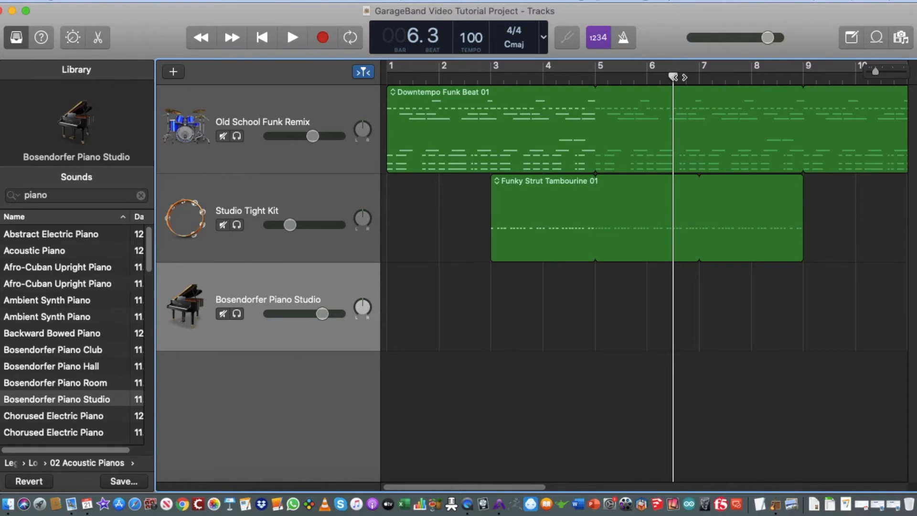
{"action": "left_click", "coordinate": [260, 42]}
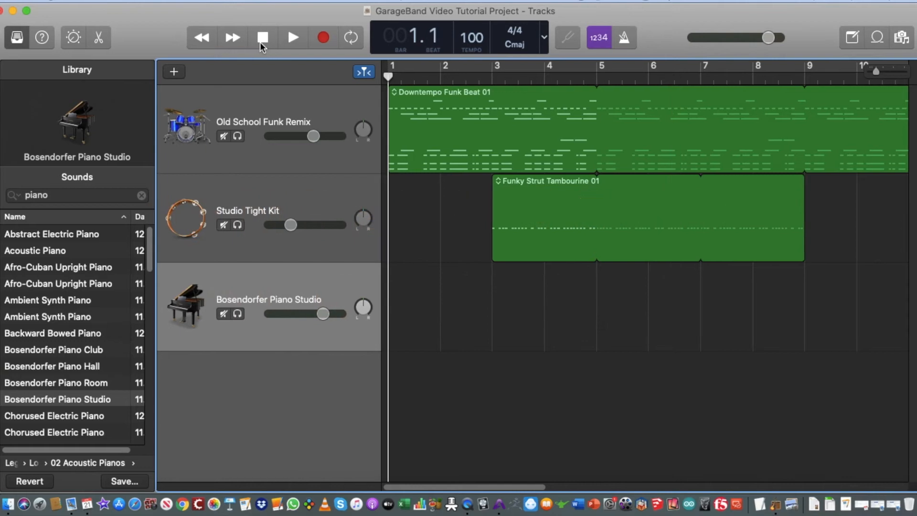
{"action": "left_click", "coordinate": [324, 38]}
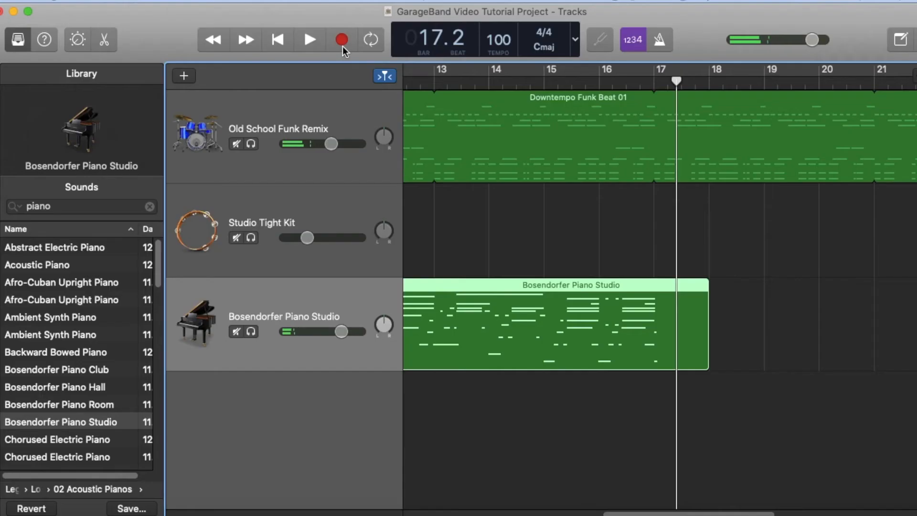
{"action": "key", "text": "space"}
{"action": "key", "text": "Return"}
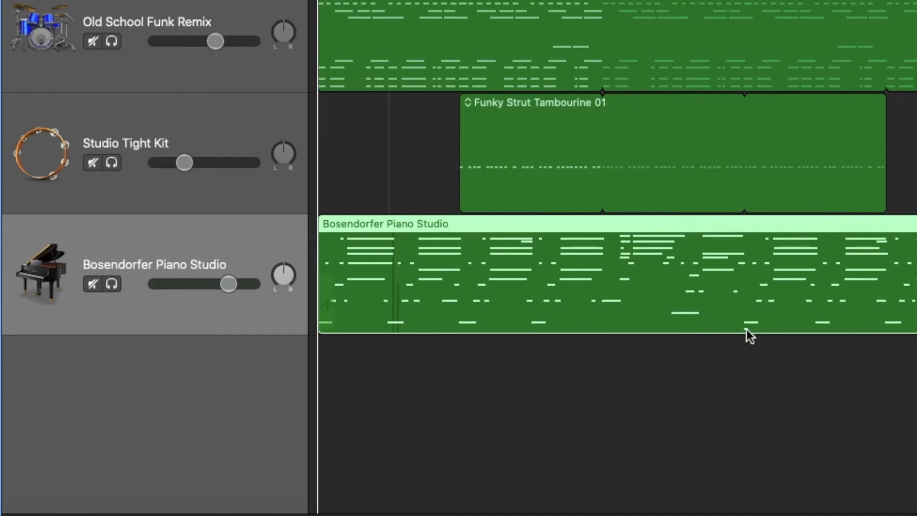
Open the recorded piano region in the Piano Roll and delete the short stray C1 note at bar 7
{"action": "double_click", "coordinate": [529, 287]}
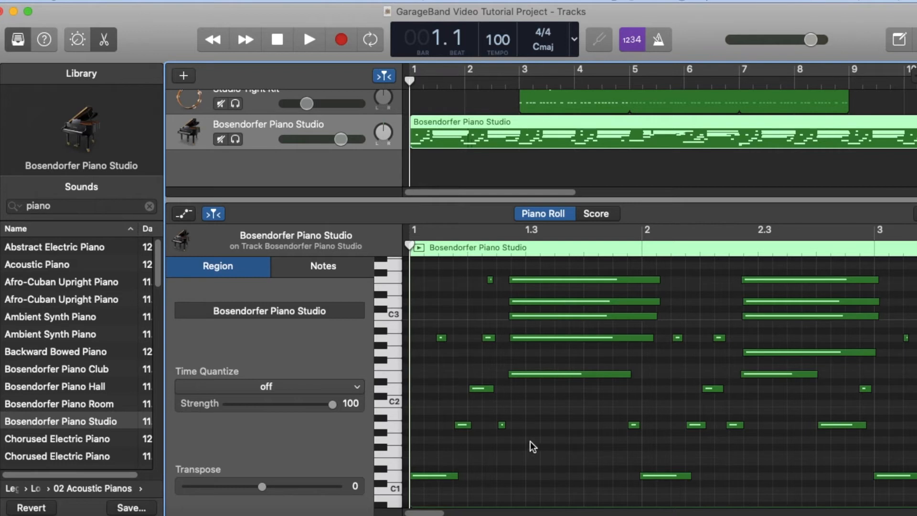
{"action": "key", "text": "space"}
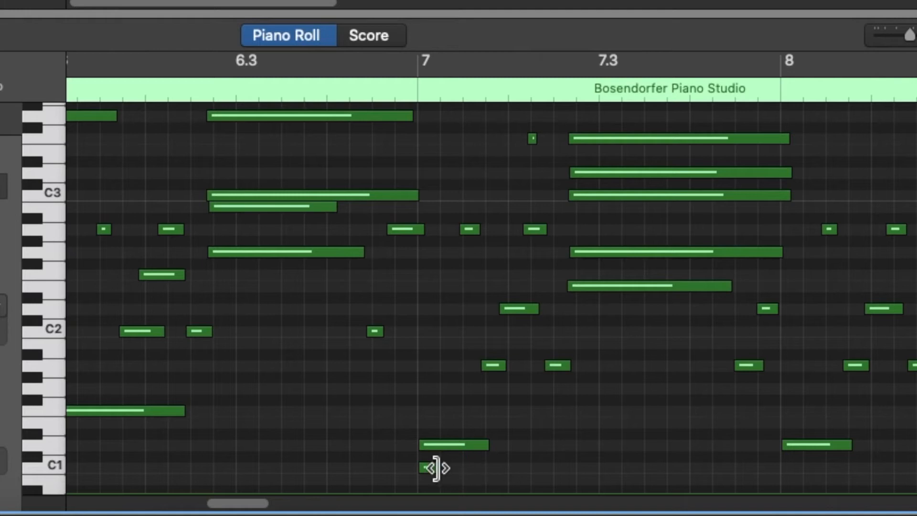
{"action": "left_click", "coordinate": [430, 467]}
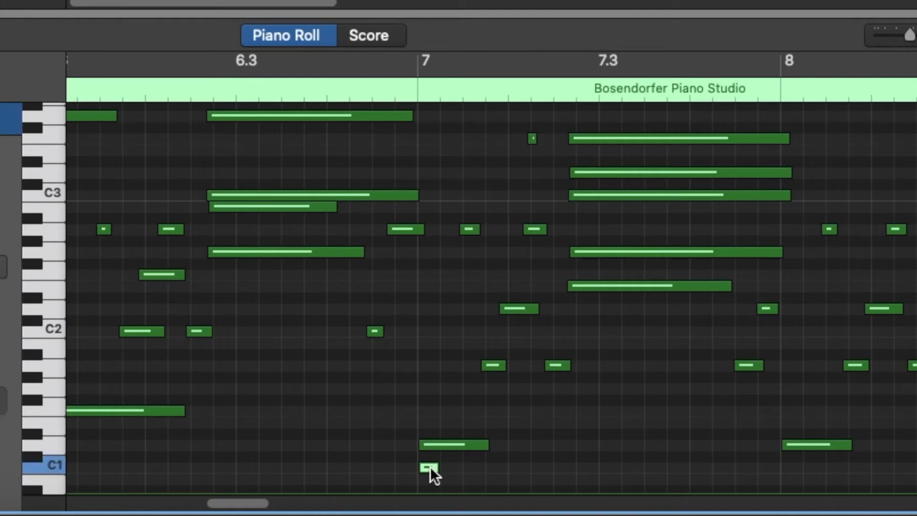
{"action": "key", "text": "Delete"}
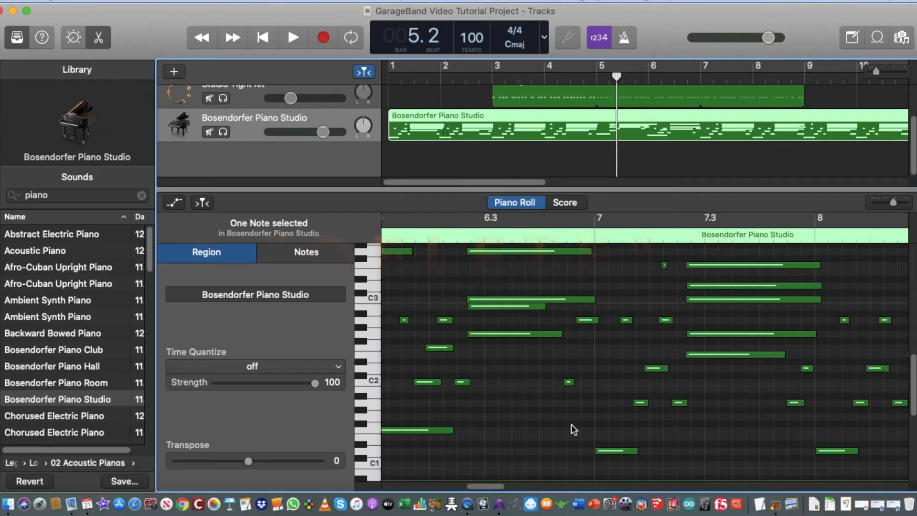
View the piano region as score notation, close the editor and return the playhead to bar 1
{"action": "scroll", "coordinate": [380, 401], "scroll_direction": "left", "scroll_amount": 5}
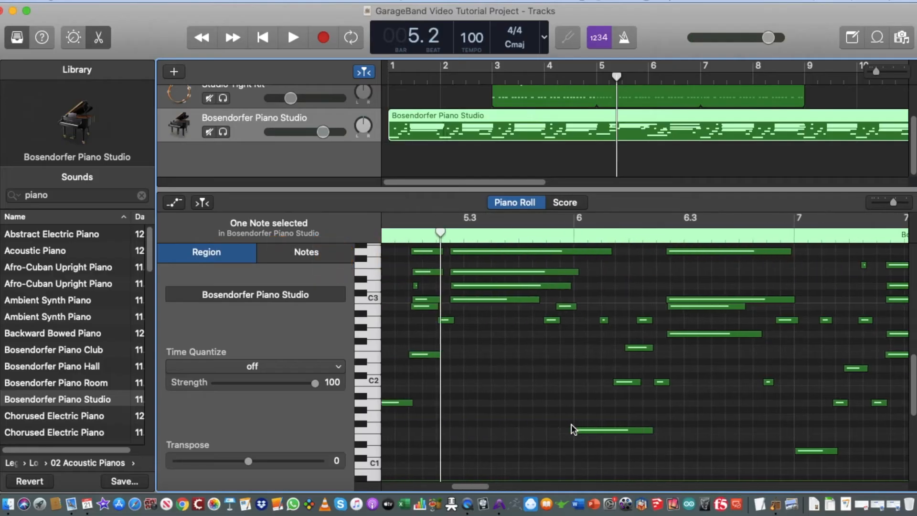
{"action": "left_click", "coordinate": [564, 203]}
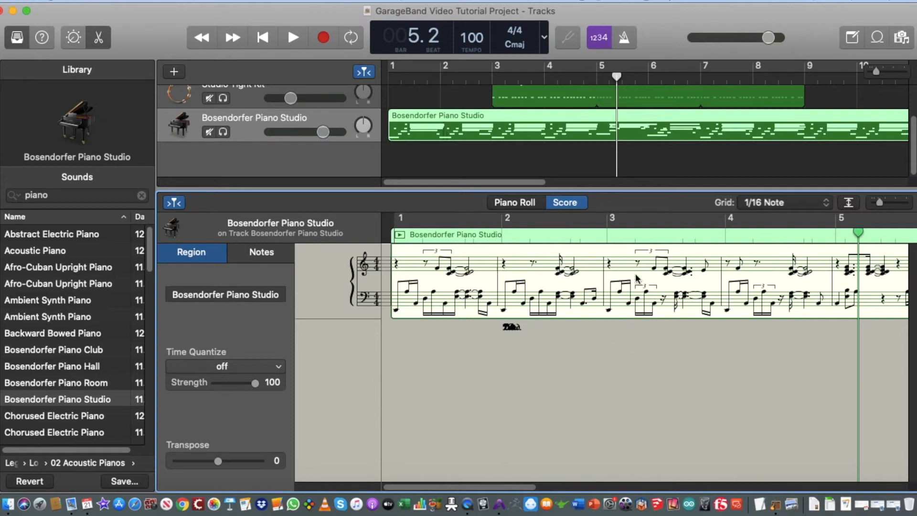
{"action": "left_click", "coordinate": [525, 202]}
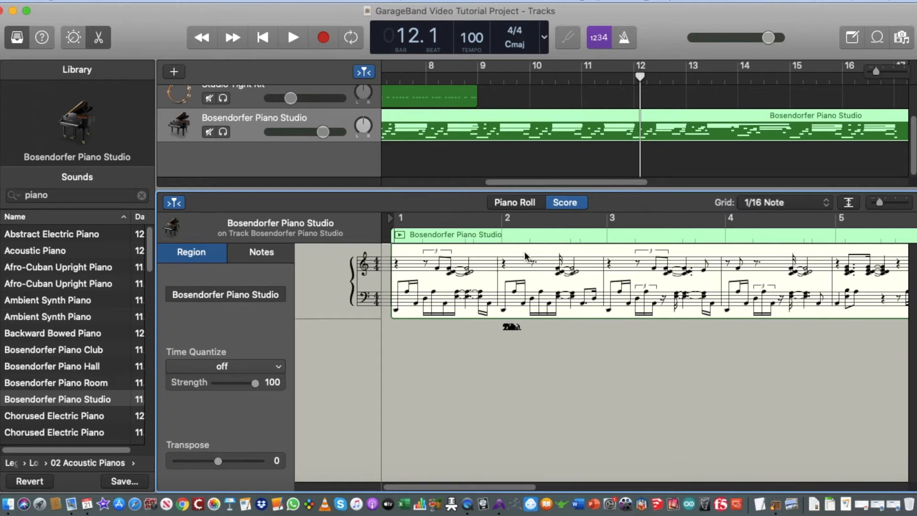
{"action": "key", "text": "e"}
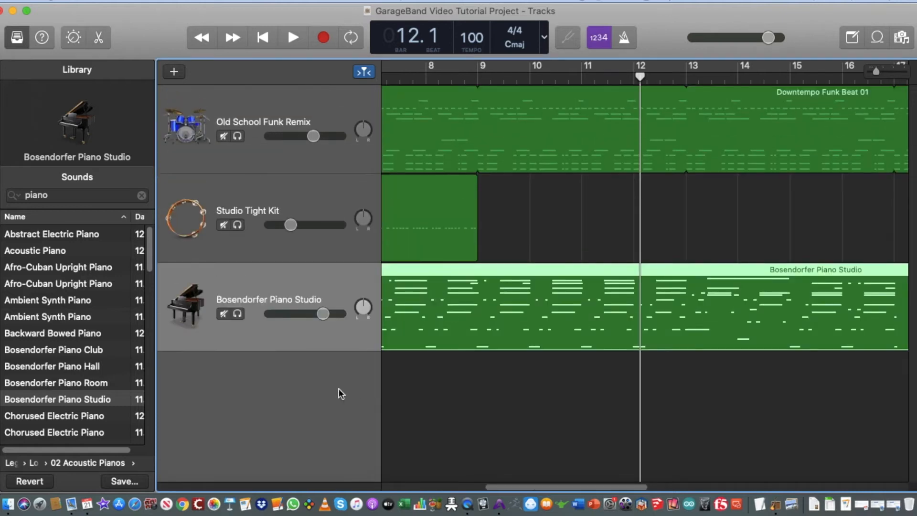
{"action": "key", "text": "Return"}
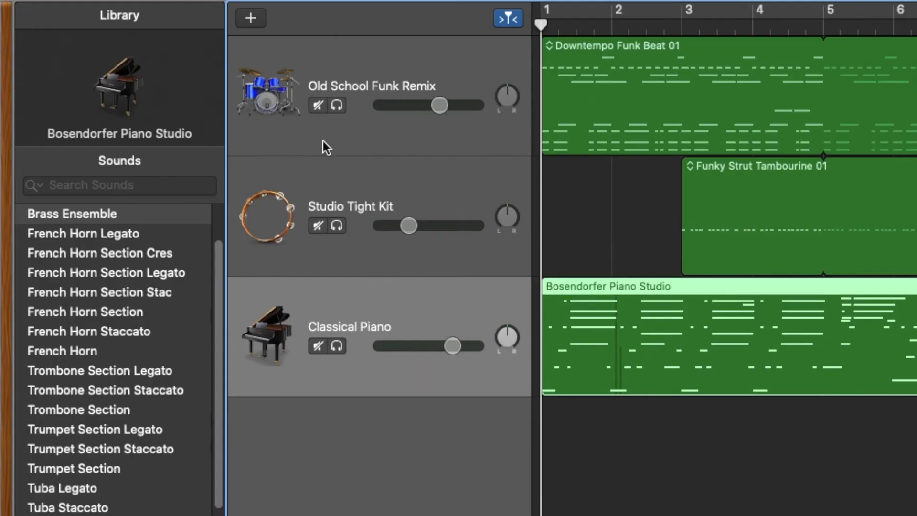
Add a software instrument track, search the sound library for brass and assign the Brass Ensemble sound
{"action": "left_click", "coordinate": [174, 71]}
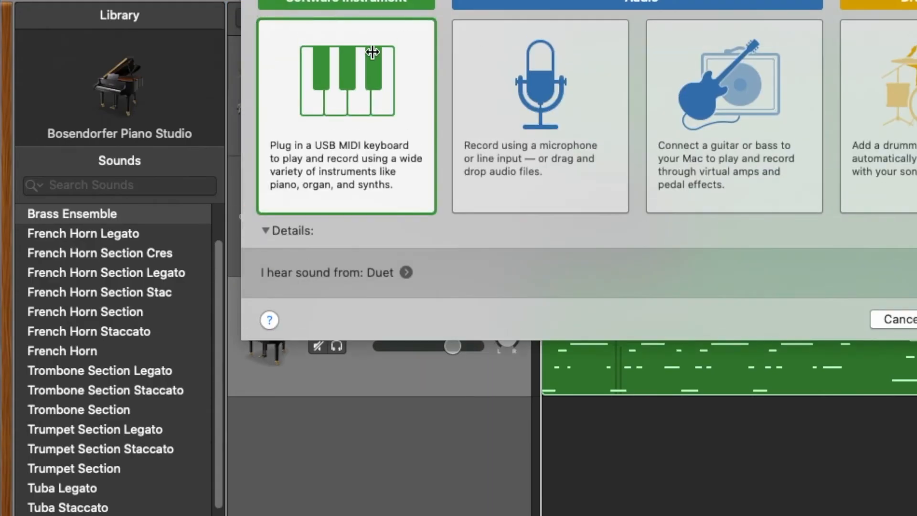
{"action": "double_click", "coordinate": [380, 112]}
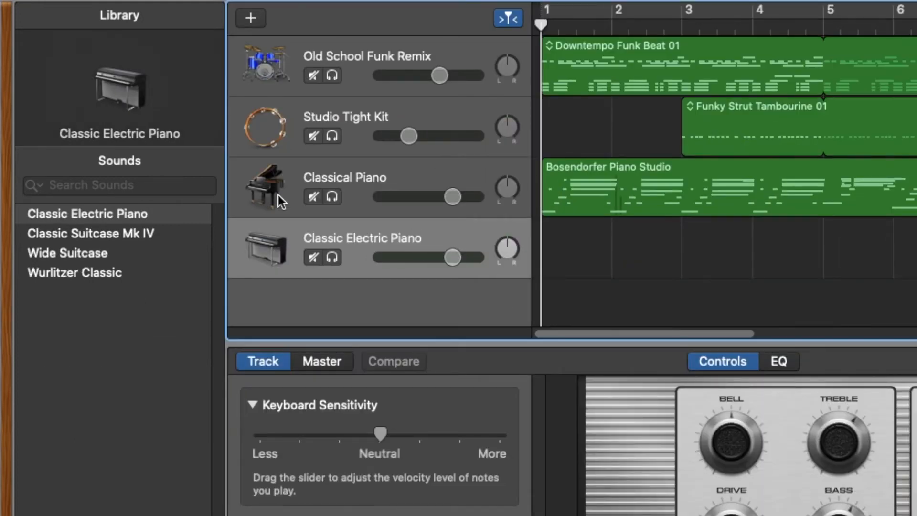
{"action": "left_click", "coordinate": [144, 186]}
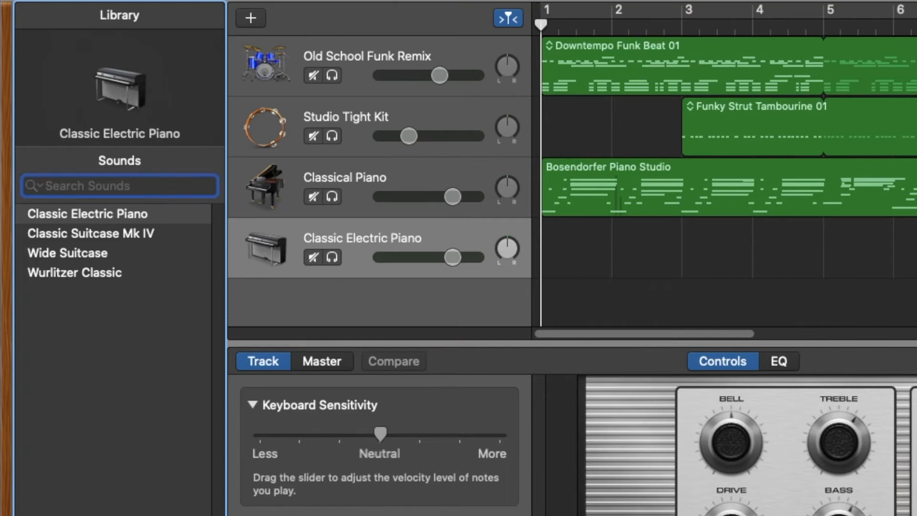
{"action": "type", "text": "brass"}
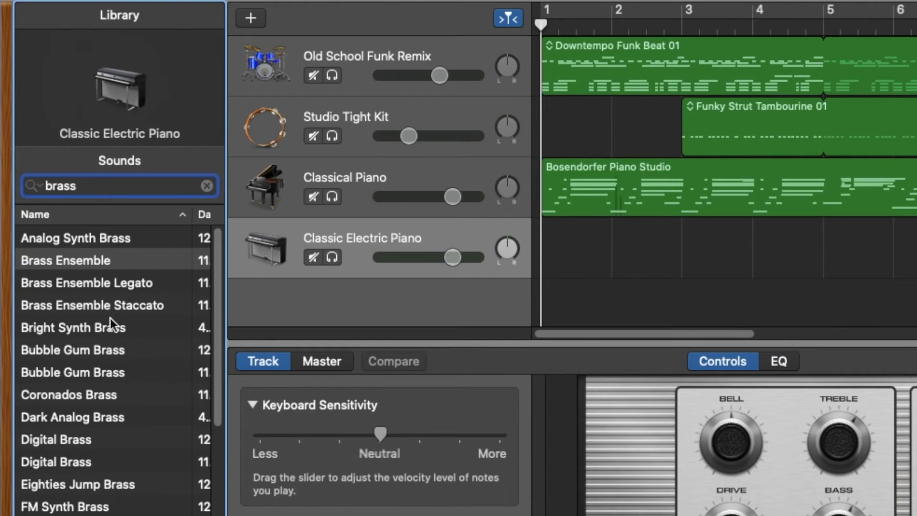
{"action": "left_click", "coordinate": [110, 263]}
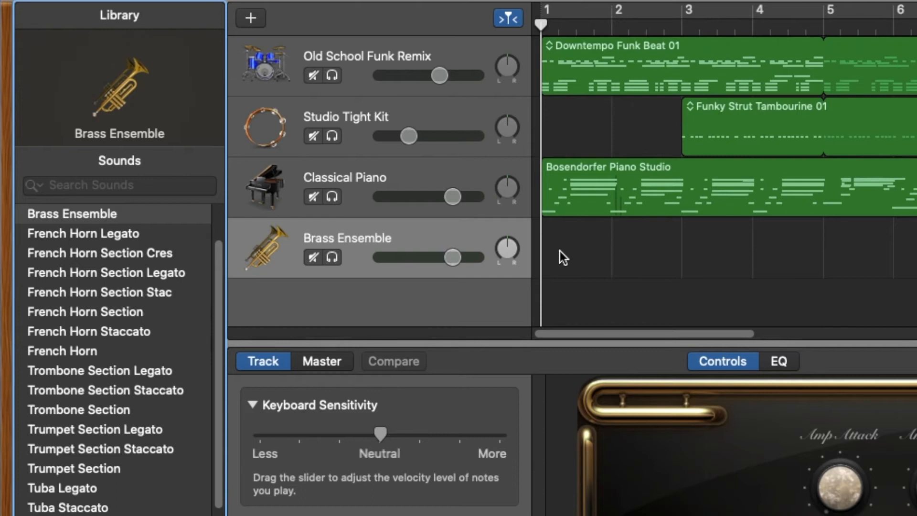
Record a brass part on the Brass Ensemble track from bar 1, with the editor closed
{"action": "key", "text": "e"}
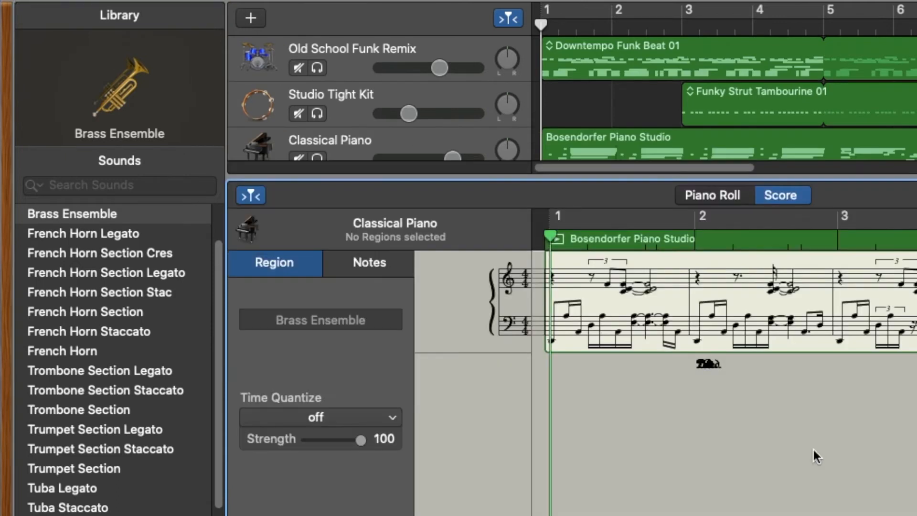
{"action": "key", "text": "e"}
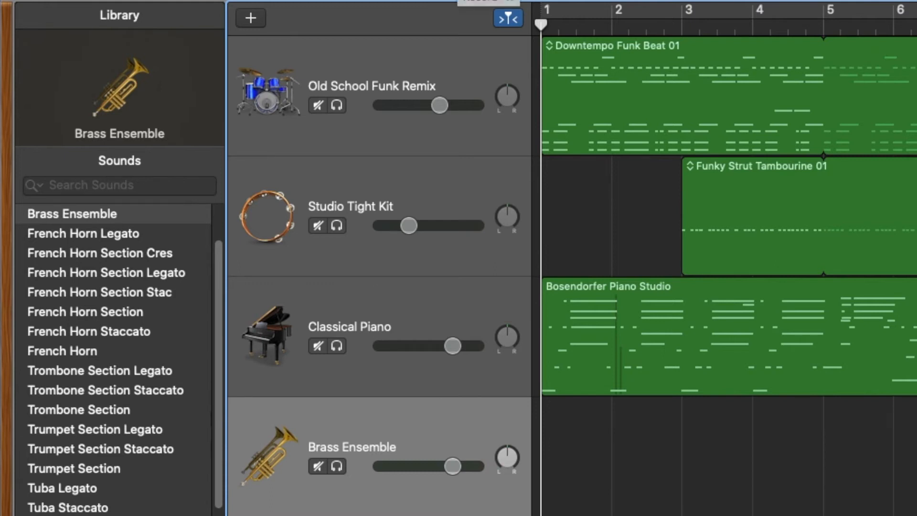
{"action": "key", "text": "r"}
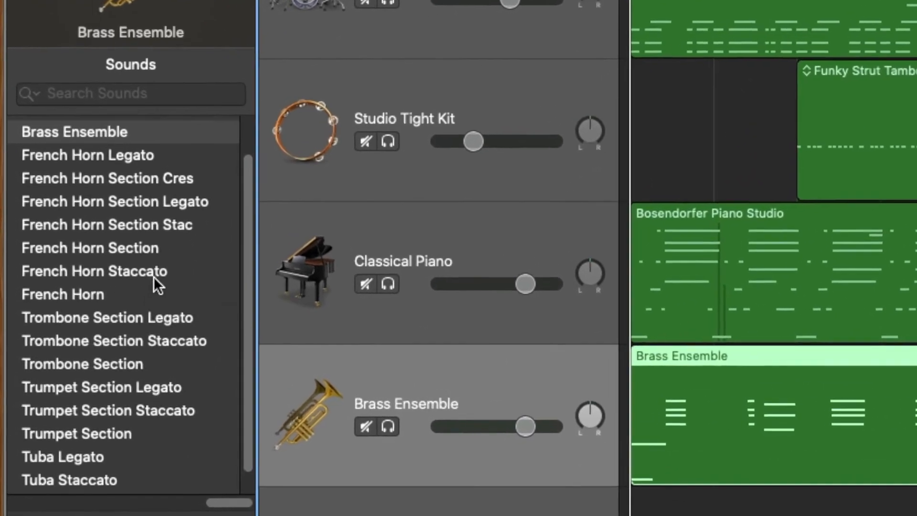
Change the recorded brass track's sound to French Horn Section Stac and play the project from bar 1
{"action": "scroll", "coordinate": [152, 282], "scroll_direction": "up", "scroll_amount": 2}
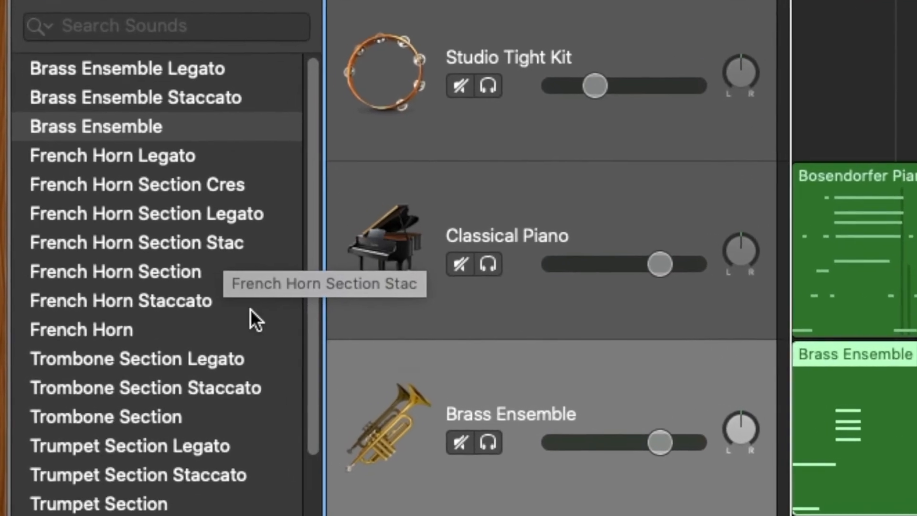
{"action": "left_click", "coordinate": [217, 248]}
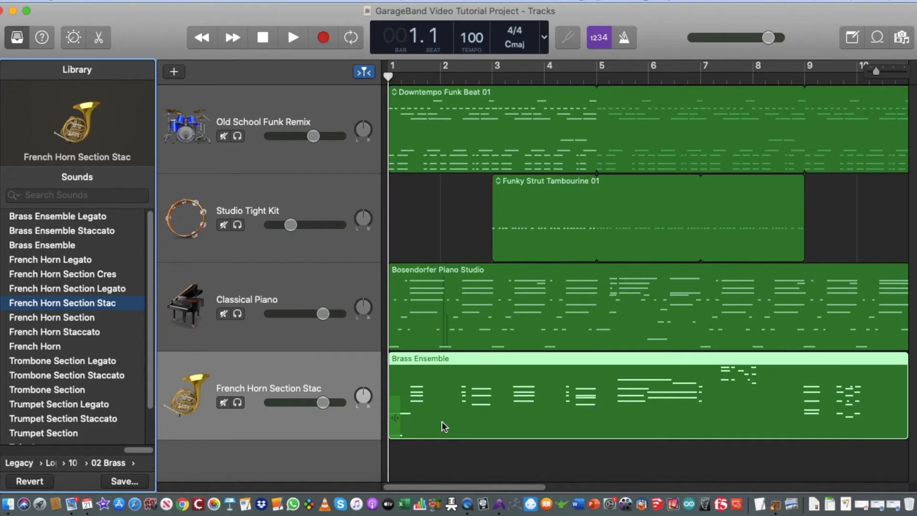
{"action": "left_click", "coordinate": [366, 375]}
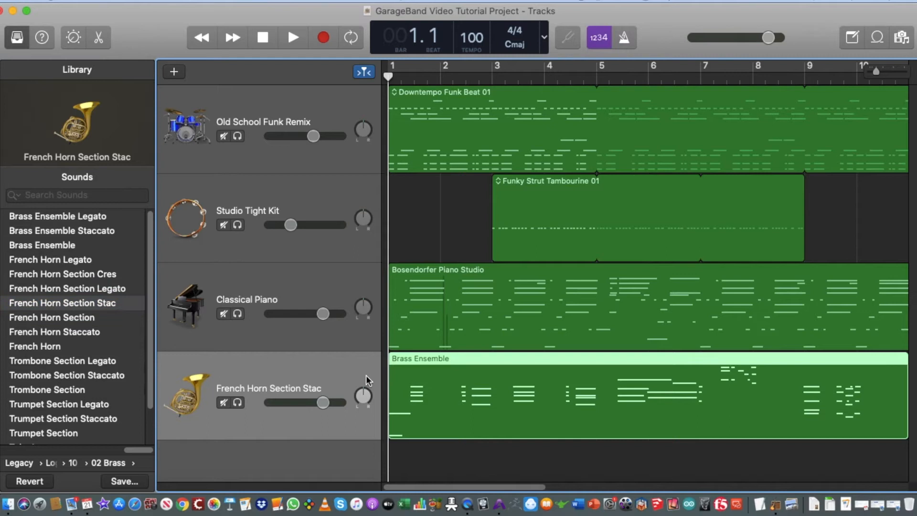
{"action": "key", "text": "space"}
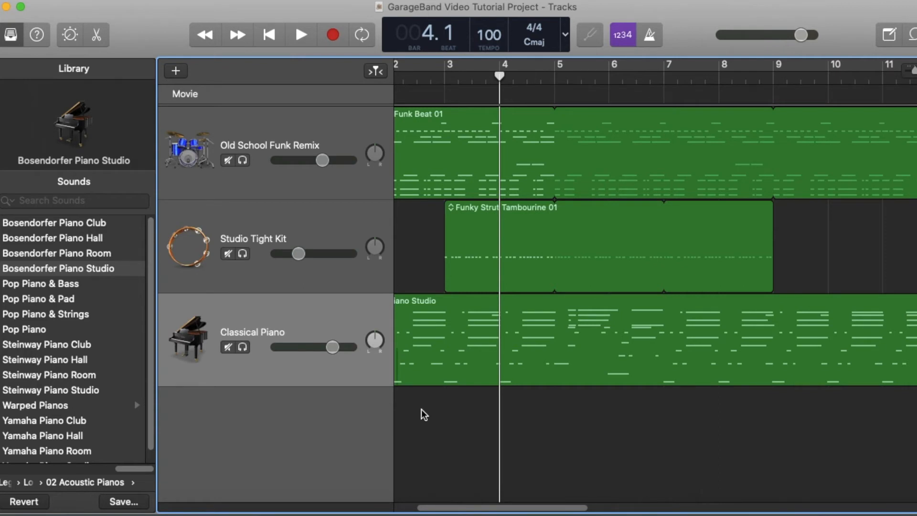
Open Musical Typing for the Classical Piano track and play the notes C, E, G, upper C and B
{"action": "key", "text": "super+k"}
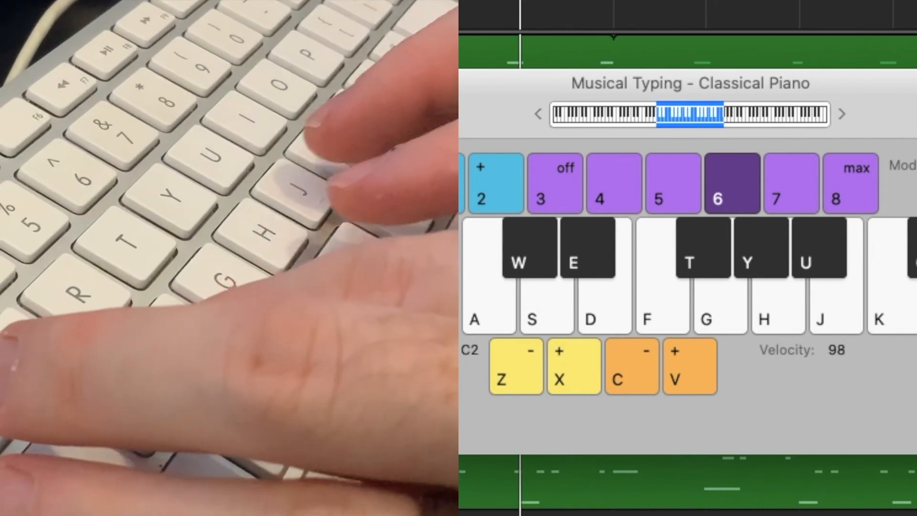
{"action": "key", "text": "a"}
{"action": "key", "text": "d"}
{"action": "key", "text": "g"}
{"action": "key", "text": "k"}
{"action": "key", "text": "j"}
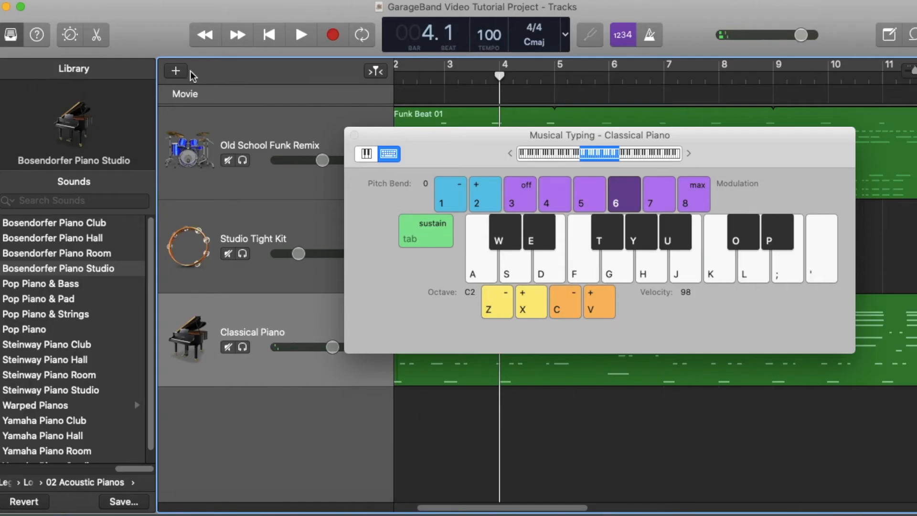
Add a software instrument track, move the Musical Typing window clear of it, and assign Gospel Voice Effects by searching for gospel voice
{"action": "left_click", "coordinate": [184, 73]}
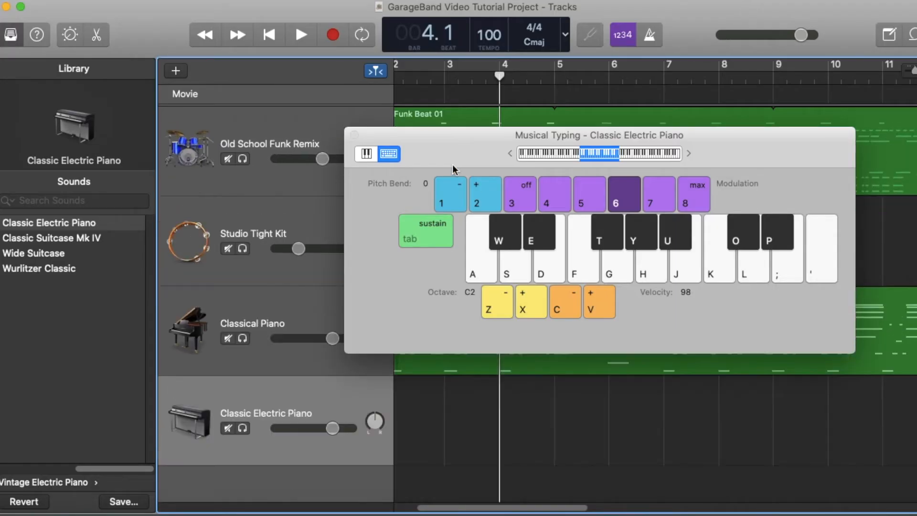
{"action": "left_click_drag", "start_coordinate": [445, 133], "coordinate": [475, 81]}
{"action": "left_click", "coordinate": [307, 412]}
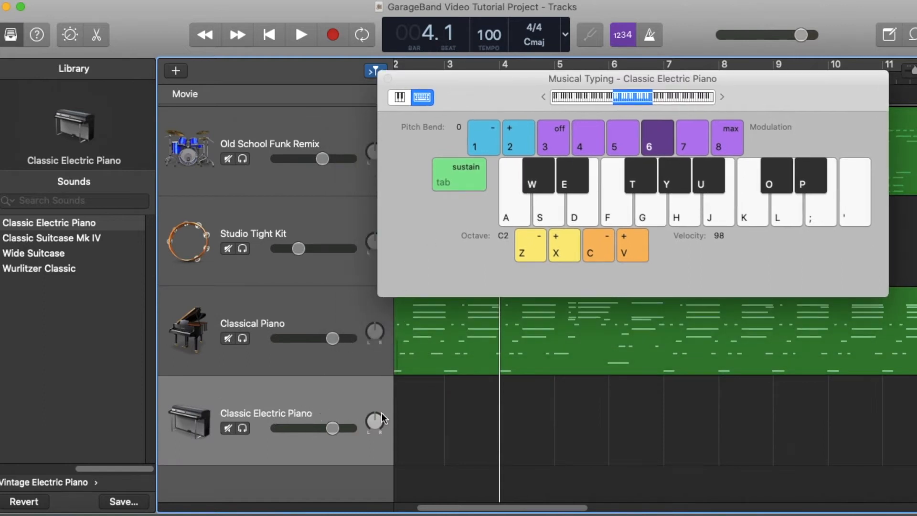
{"action": "left_click", "coordinate": [85, 201]}
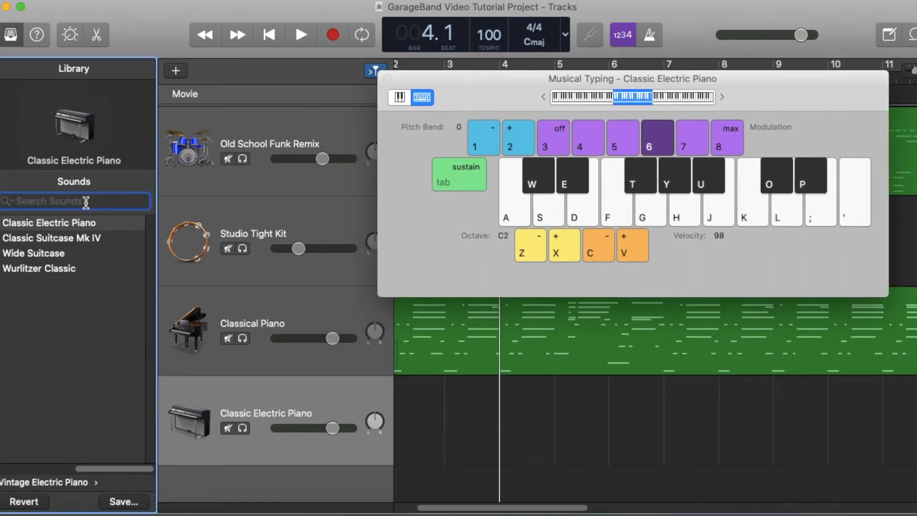
{"action": "type", "text": "gospel"}
{"action": "type", "text": "voice"}
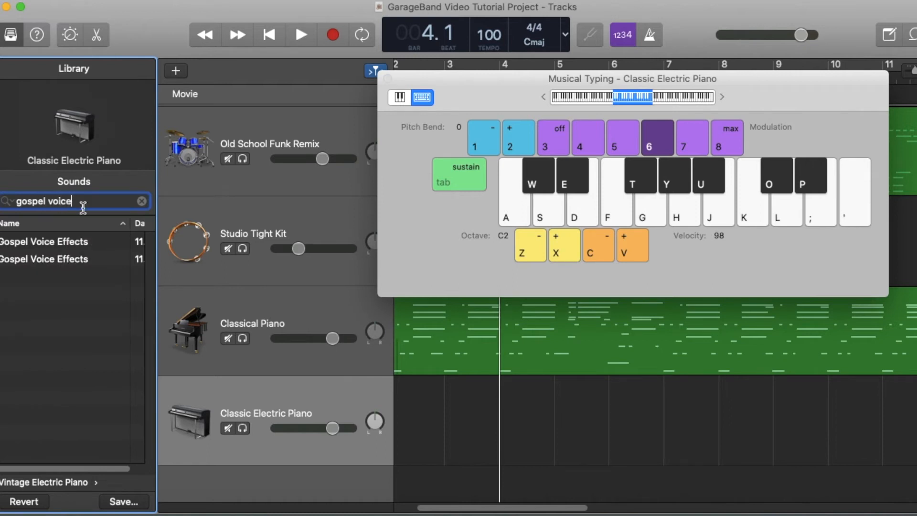
{"action": "left_click", "coordinate": [67, 245]}
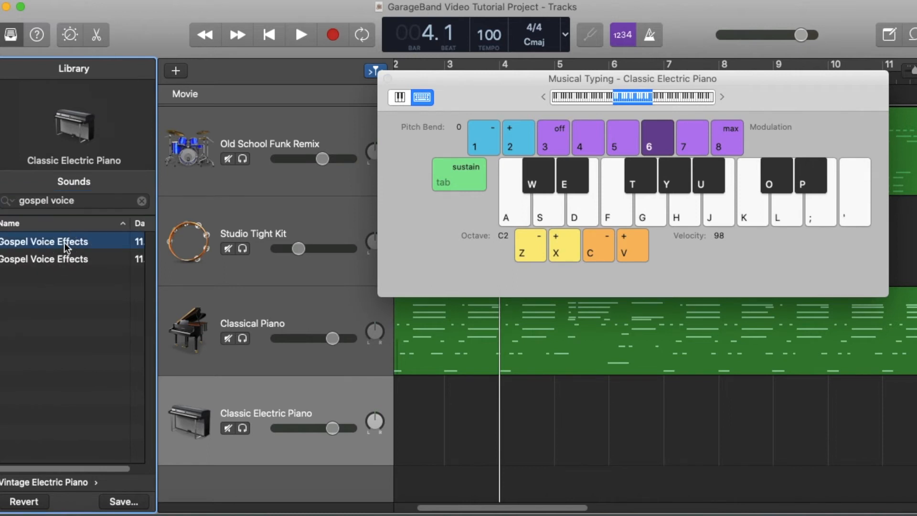
Select the Gospel Voice Effects track and try its sound with the notes D, F, A and C in Musical Typing
{"action": "left_click", "coordinate": [305, 409]}
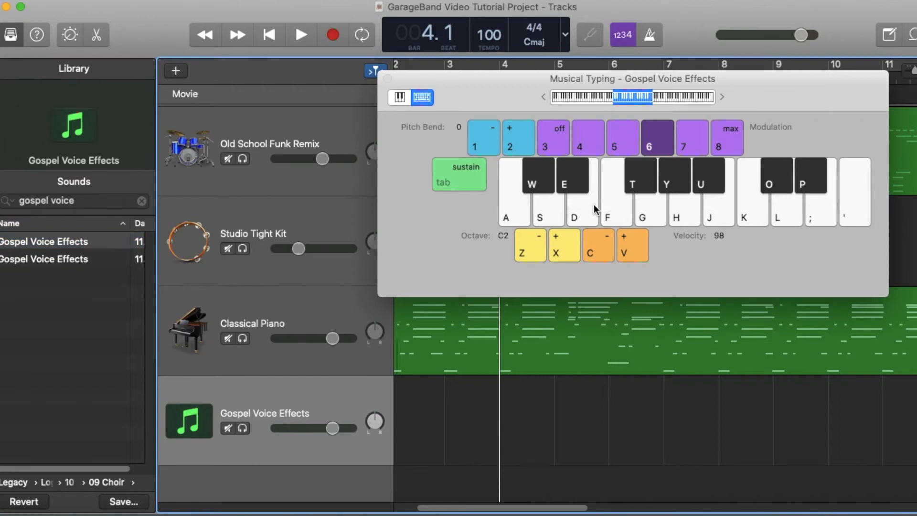
{"action": "key", "text": "s"}
{"action": "key", "text": "f"}
{"action": "key", "text": "h"}
{"action": "key", "text": "k"}
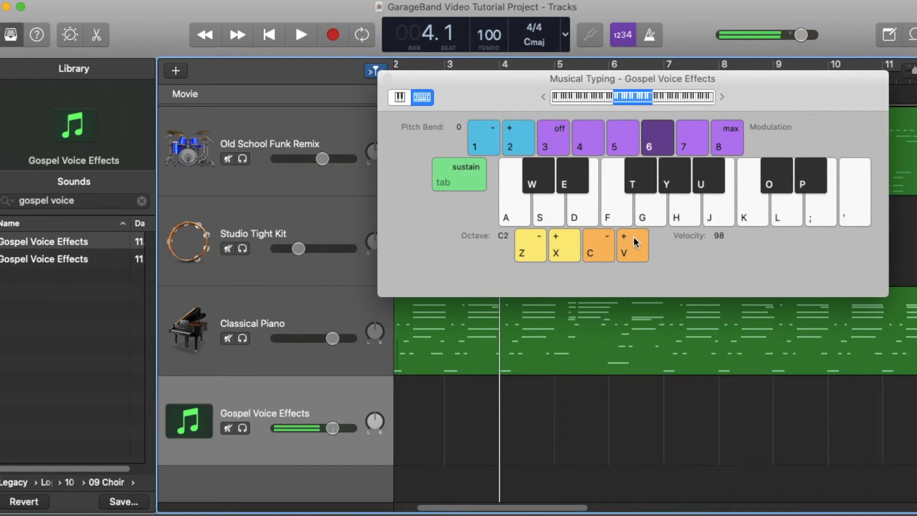
Move the Musical Typing window over the track headers and record a chord part on the Gospel Voice Effects track from bar 4
{"action": "left_click_drag", "start_coordinate": [523, 79], "coordinate": [337, 150]}
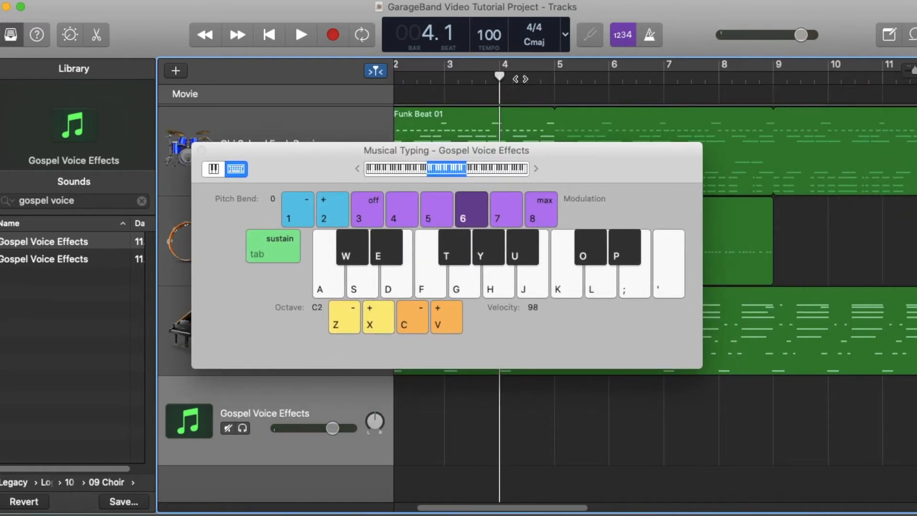
{"action": "left_click", "coordinate": [334, 36]}
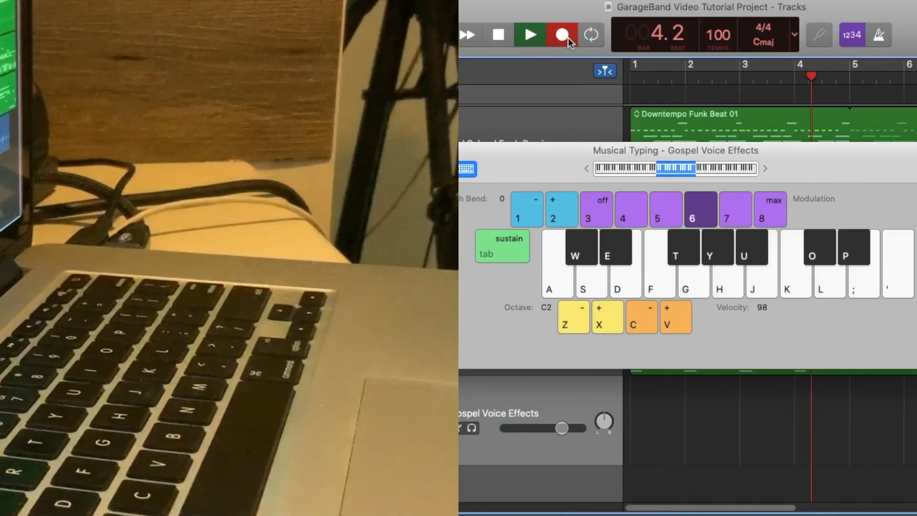
{"action": "key", "text": "h+k+semicolon"}
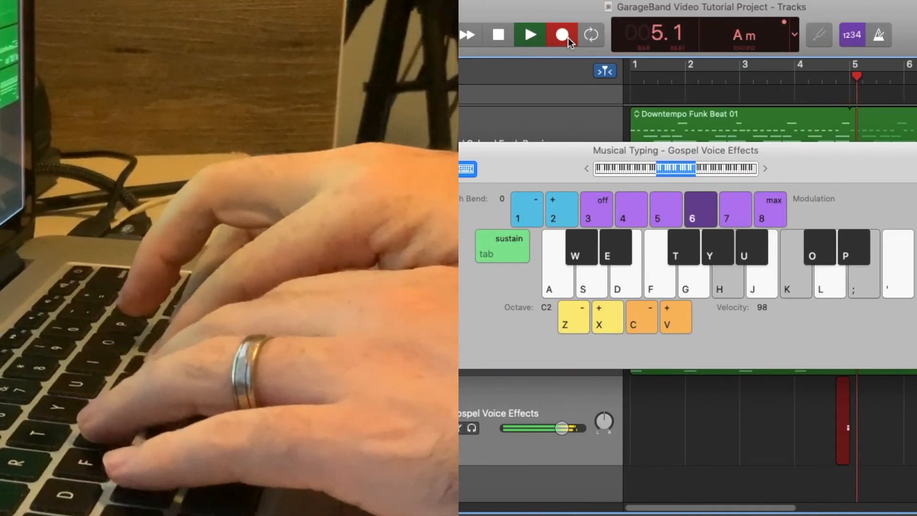
{"action": "key", "text": "g+l"}
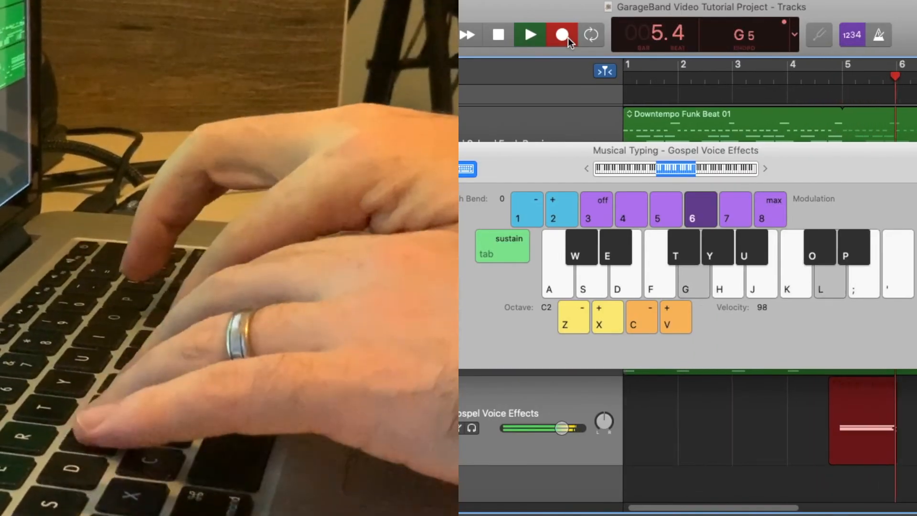
{"action": "key", "text": "j"}
{"action": "key", "text": "f"}
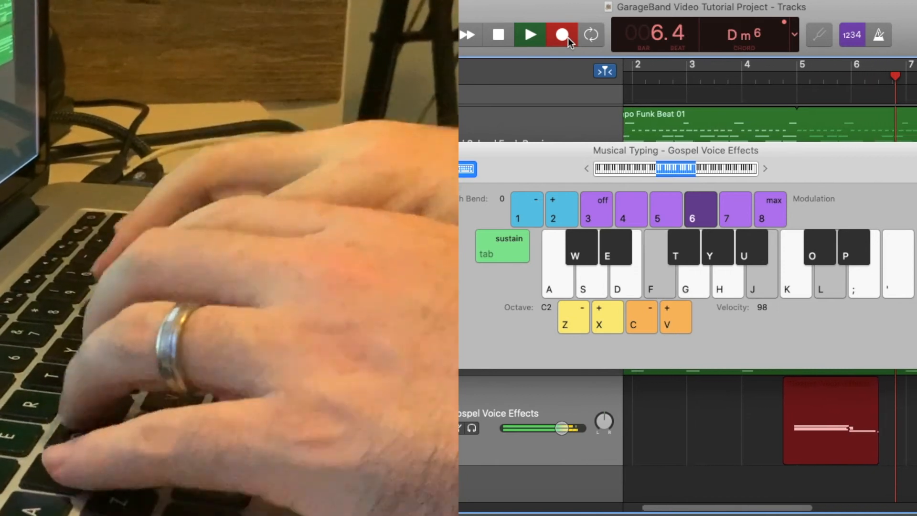
{"action": "key", "text": "s+d+h"}
{"action": "key", "text": "f"}
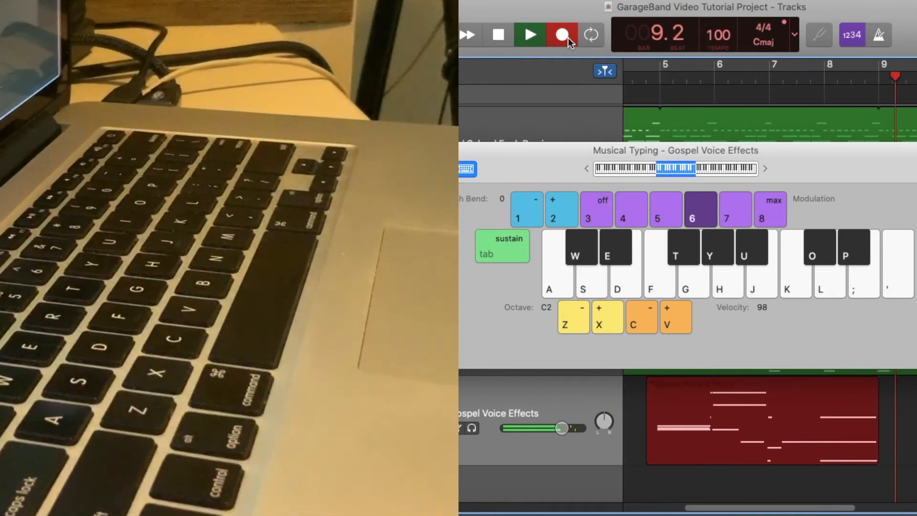
{"action": "left_click", "coordinate": [545, 45]}
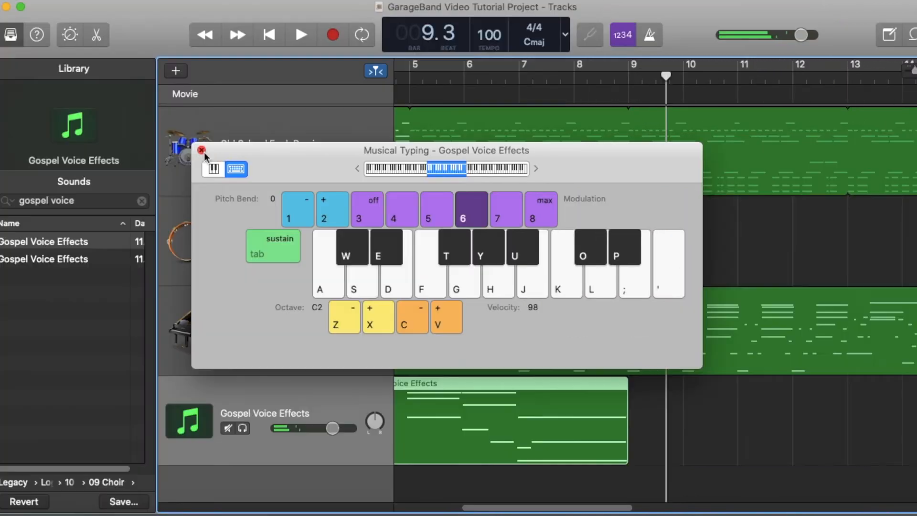
Lower the Gospel Voice Effects track's volume and clear the Musical Typing window away from the arrangement
{"action": "left_click_drag", "start_coordinate": [266, 163], "coordinate": [564, 113]}
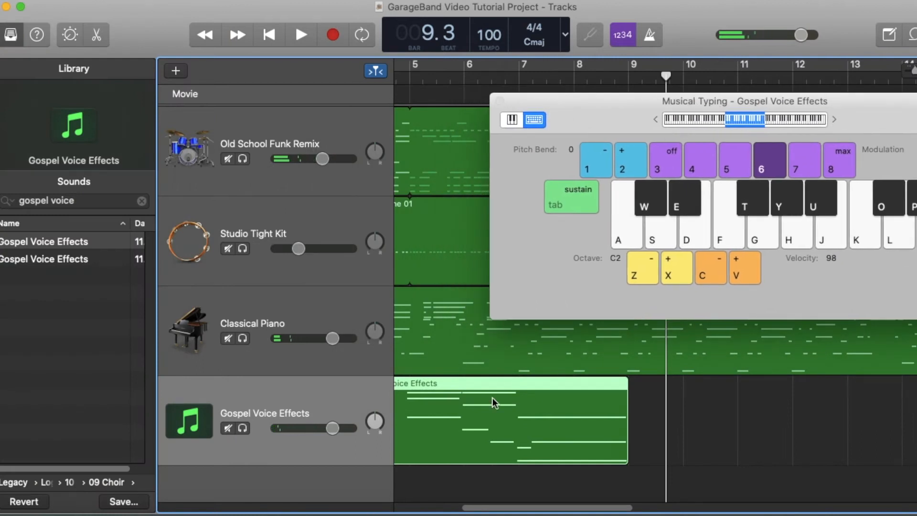
{"action": "scroll", "coordinate": [485, 428], "scroll_direction": "left", "scroll_amount": 3}
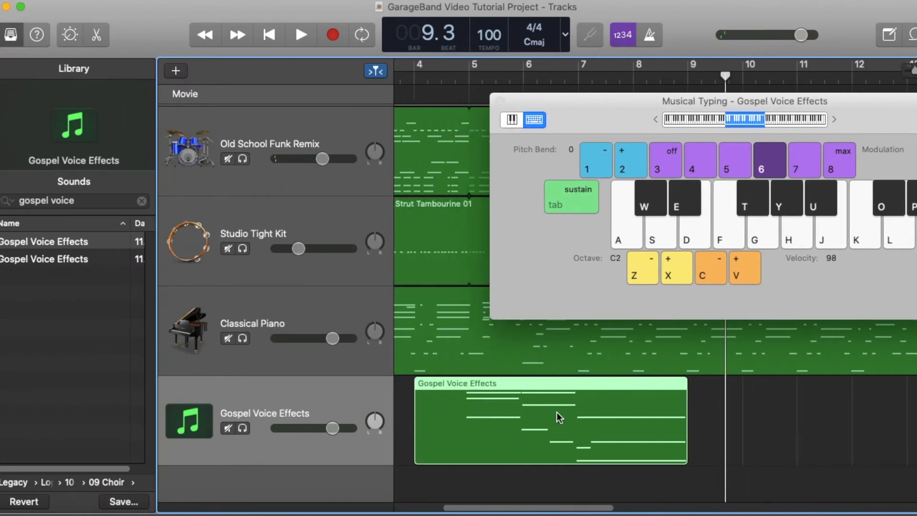
{"action": "scroll", "coordinate": [559, 417], "scroll_direction": "right", "scroll_amount": 1}
{"action": "left_click_drag", "start_coordinate": [331, 427], "coordinate": [250, 437]}
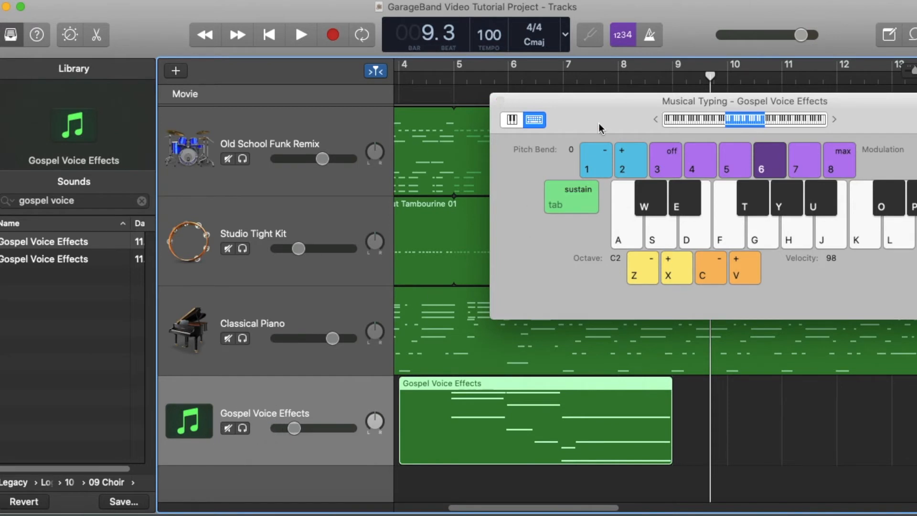
{"action": "left_click_drag", "start_coordinate": [599, 128], "coordinate": [422, 96]}
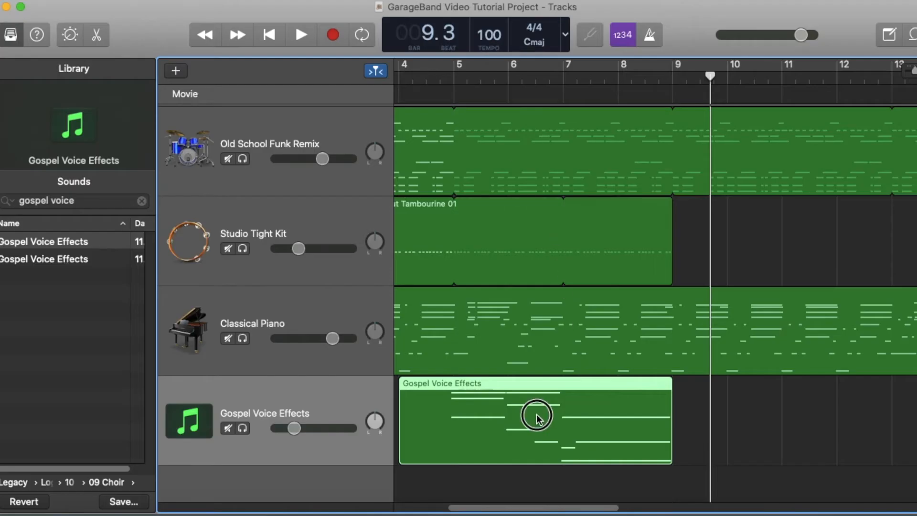
Open the recorded Gospel Voice Effects region in the Piano Roll and play it from its beginning
{"action": "double_click", "coordinate": [537, 413]}
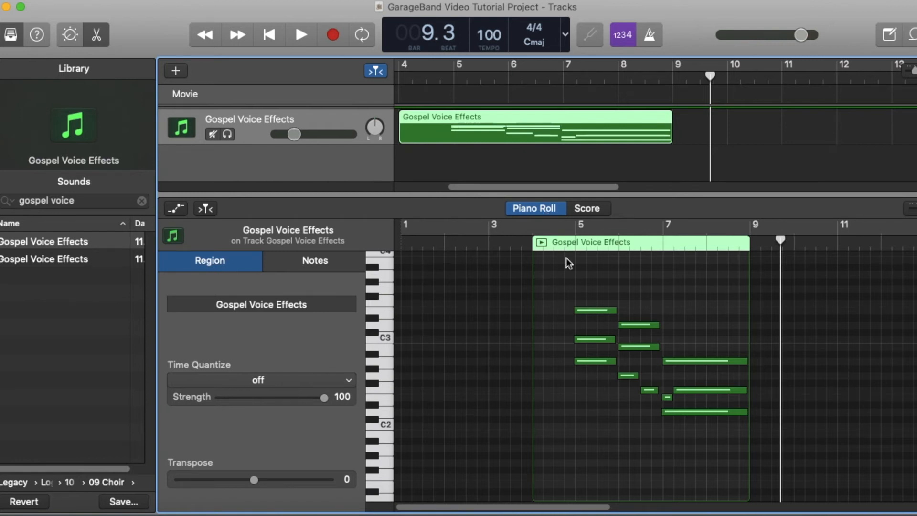
{"action": "left_click", "coordinate": [557, 244]}
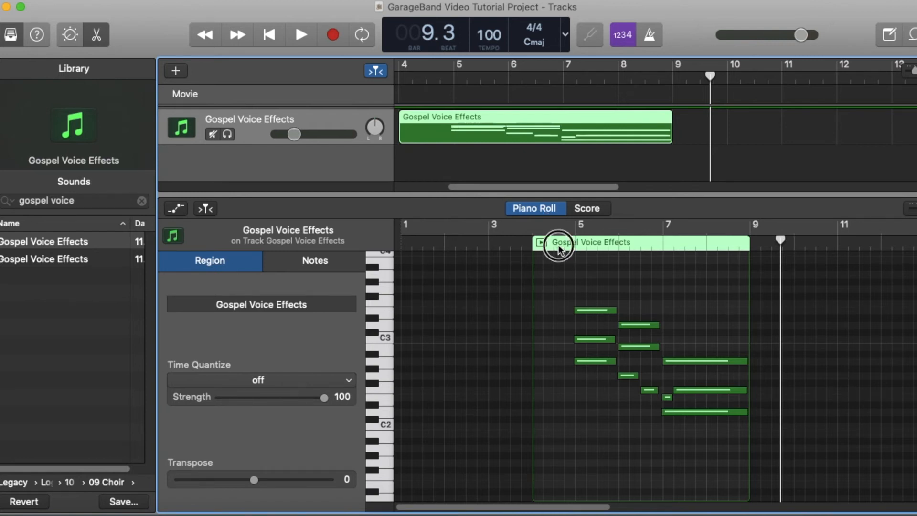
{"action": "key", "text": "space"}
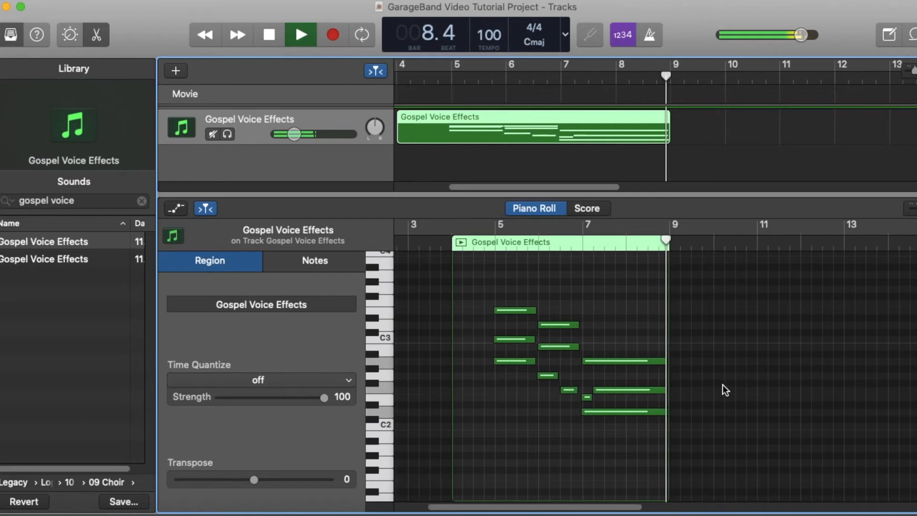
Delete the short stray note at bar 7 and extend the start of the long note beside it back to bar 7
{"action": "left_click", "coordinate": [578, 398]}
{"action": "left_click", "coordinate": [587, 404]}
{"action": "left_click_drag", "start_coordinate": [584, 391], "coordinate": [576, 393]}
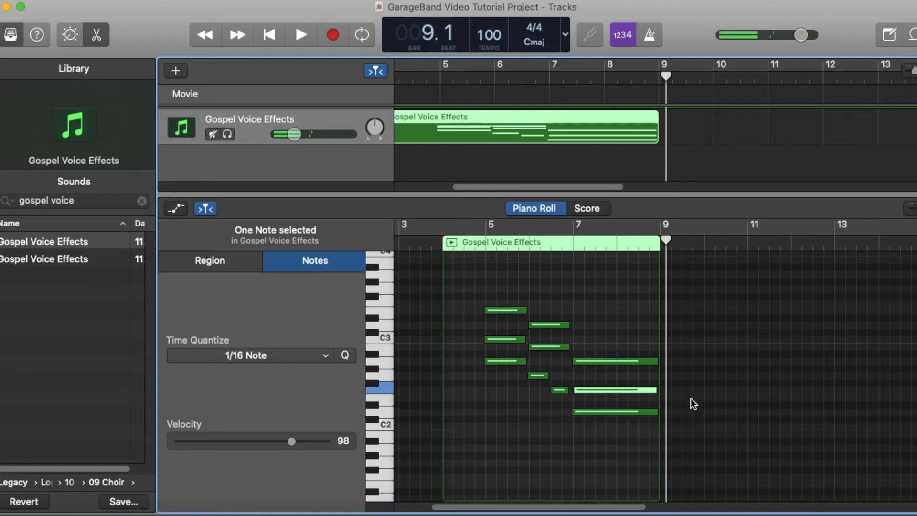
Record a bass part on the Analog Deep Bass track, starting from bar 1
{"action": "key", "text": "super+k"}
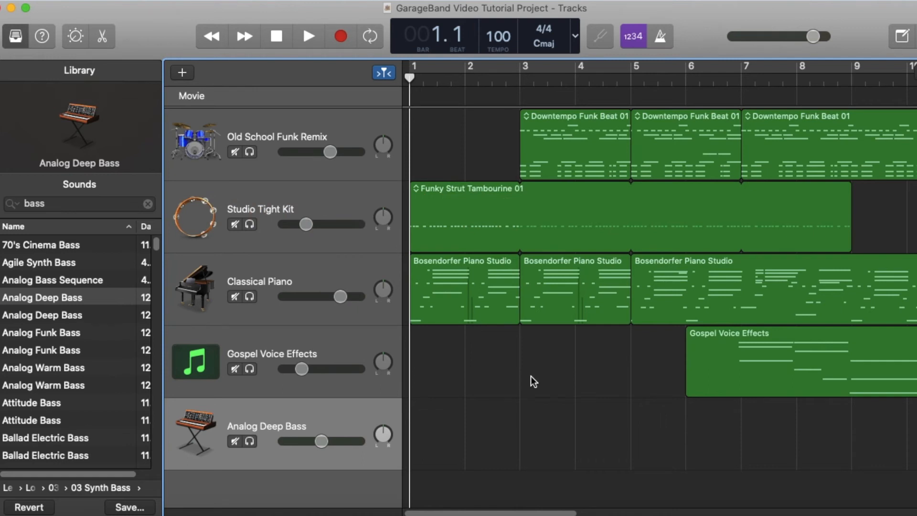
{"action": "key", "text": "r"}
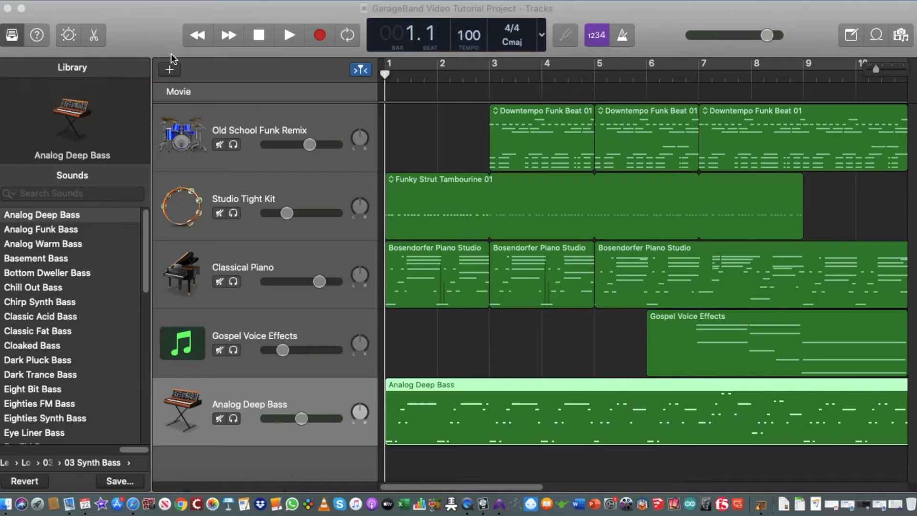
Add a microphone audio track that uses Input 1, with input monitoring off
{"action": "left_click", "coordinate": [167, 69]}
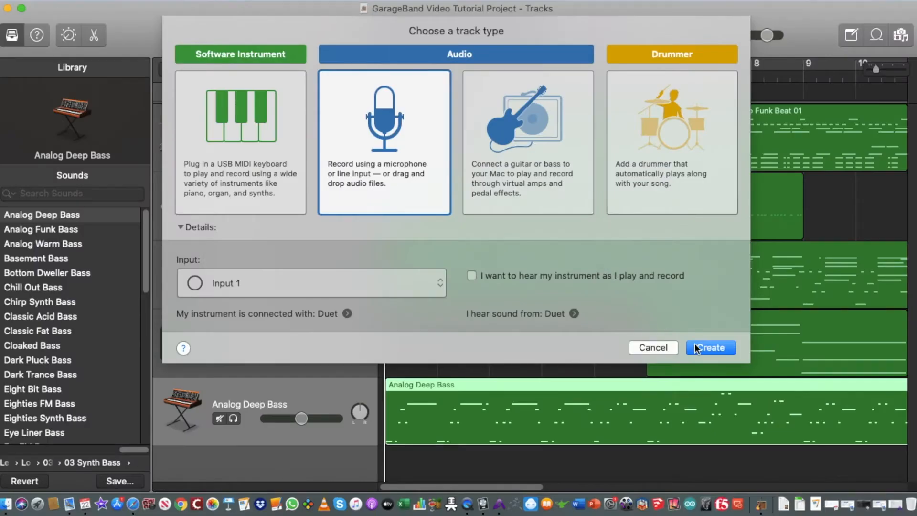
{"action": "left_click", "coordinate": [710, 348]}
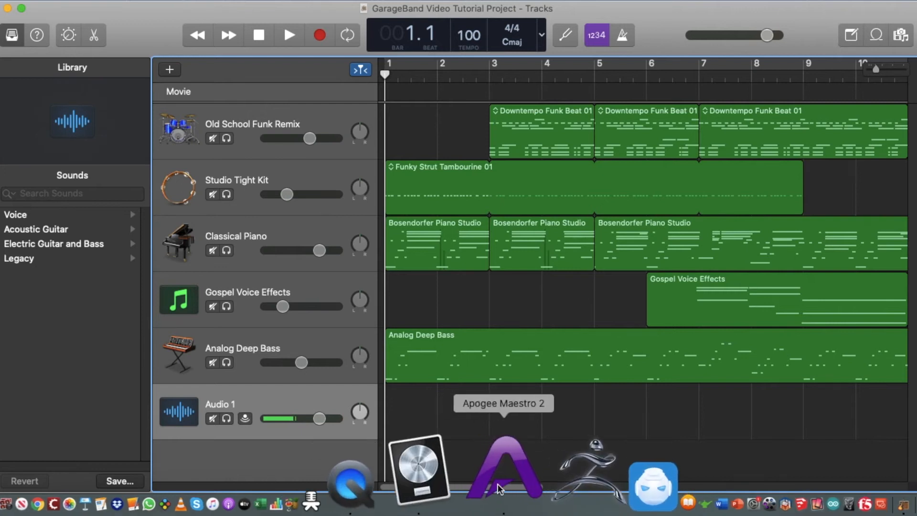
Switch to Apogee Maestro 2 and examine Mic 1's analog level options and input gain for the Duet
{"action": "left_click", "coordinate": [498, 483]}
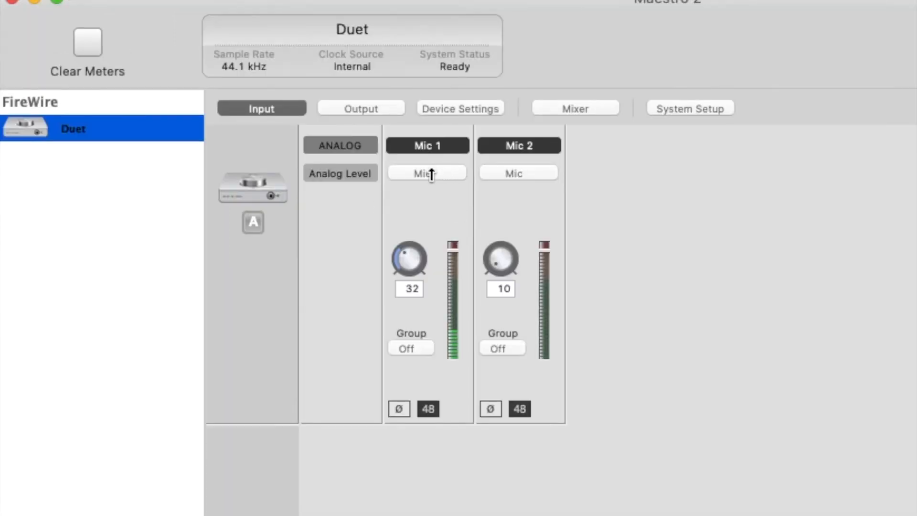
{"action": "left_click", "coordinate": [370, 119]}
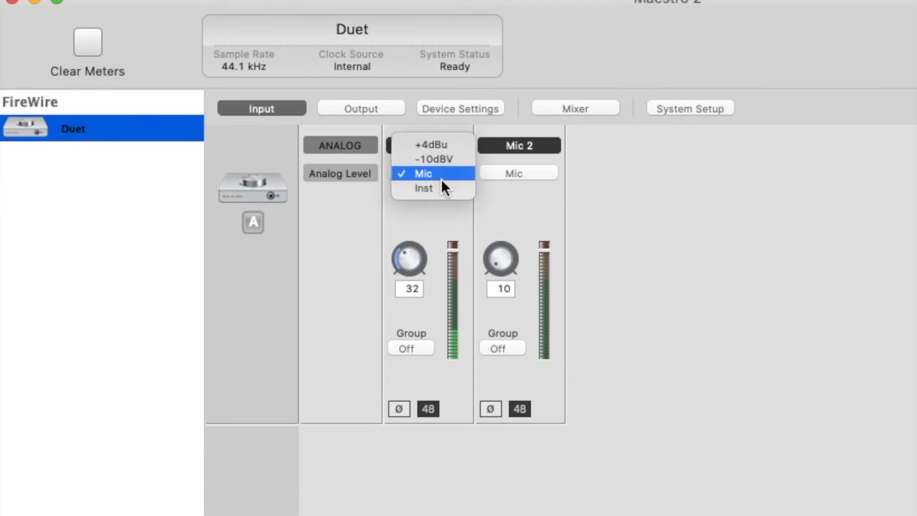
{"action": "left_click", "coordinate": [442, 231]}
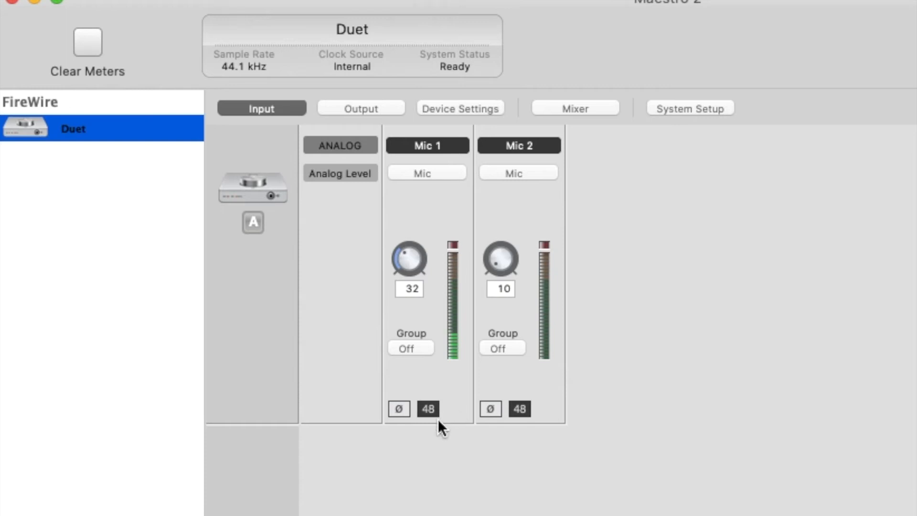
{"action": "mouse_move", "coordinate": [409, 258]}
{"action": "left_mouse_down"}
{"action": "mouse_move", "coordinate": [414, 236]}
{"action": "mouse_move", "coordinate": [413, 256]}
{"action": "left_mouse_up"}
{"action": "mouse_move", "coordinate": [403, 262]}
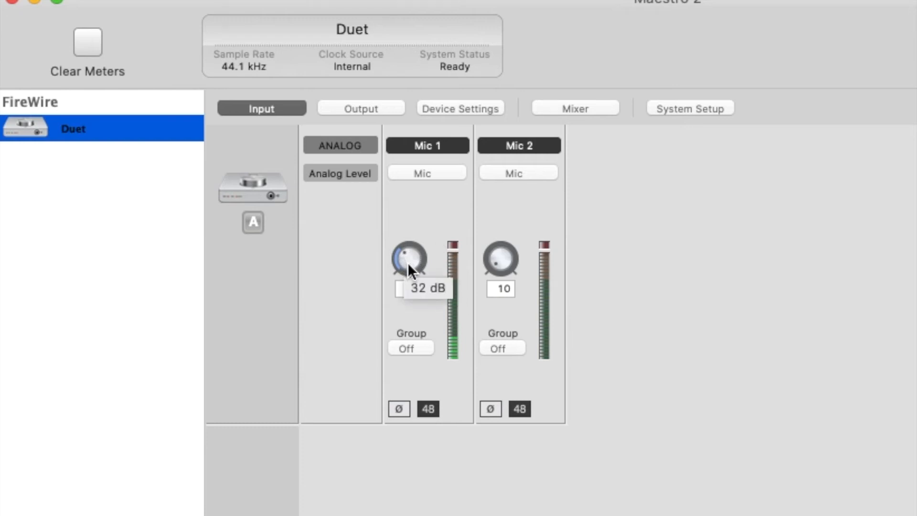
{"action": "left_click", "coordinate": [33, 1]}
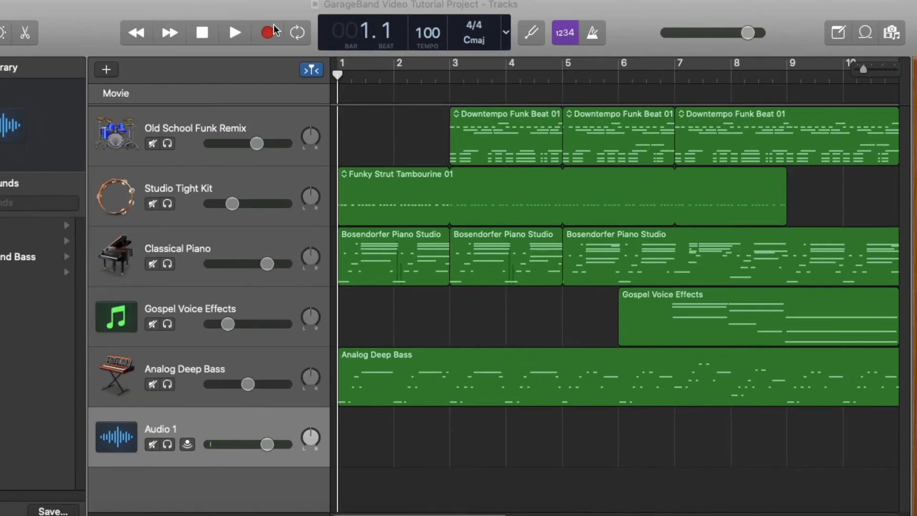
Record a live part on the new audio track, then solo that track and play the take
{"action": "left_click", "coordinate": [319, 35]}
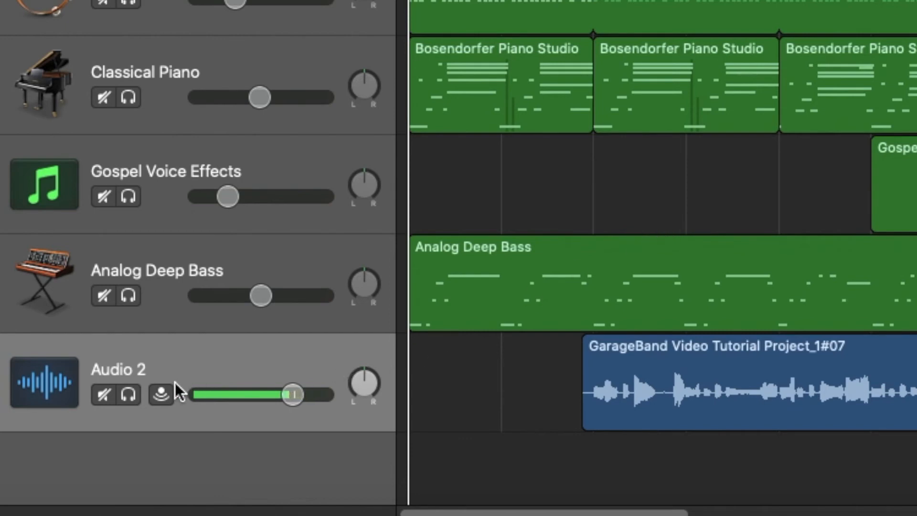
{"action": "left_click", "coordinate": [129, 396]}
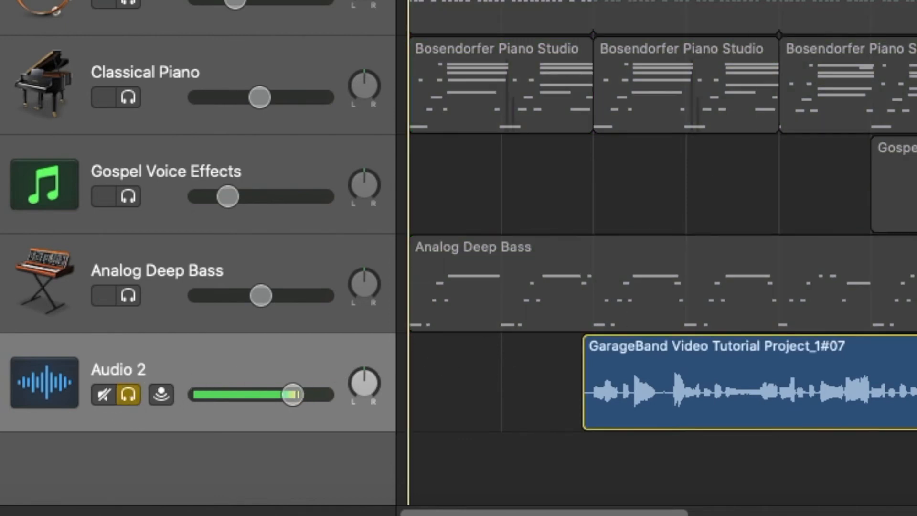
{"action": "key", "text": "space"}
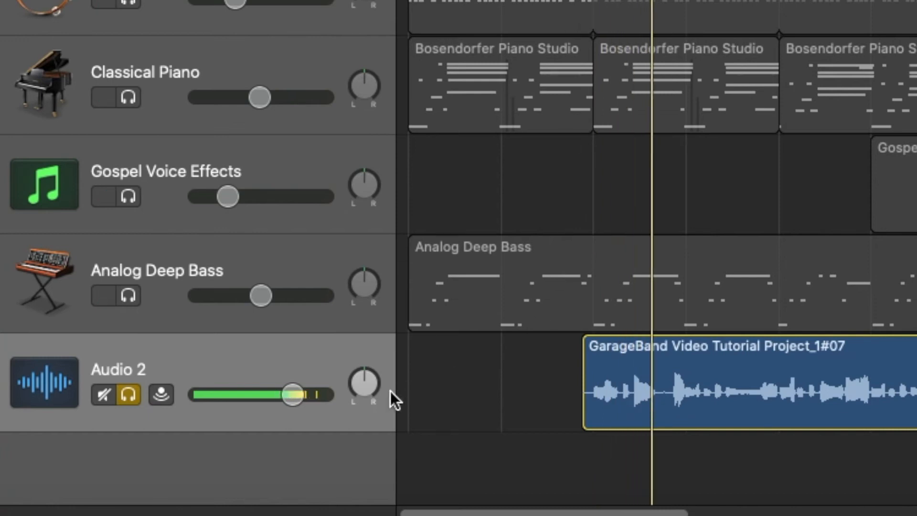
Rename the Audio 2 track as SAX
{"action": "double_click", "coordinate": [122, 374]}
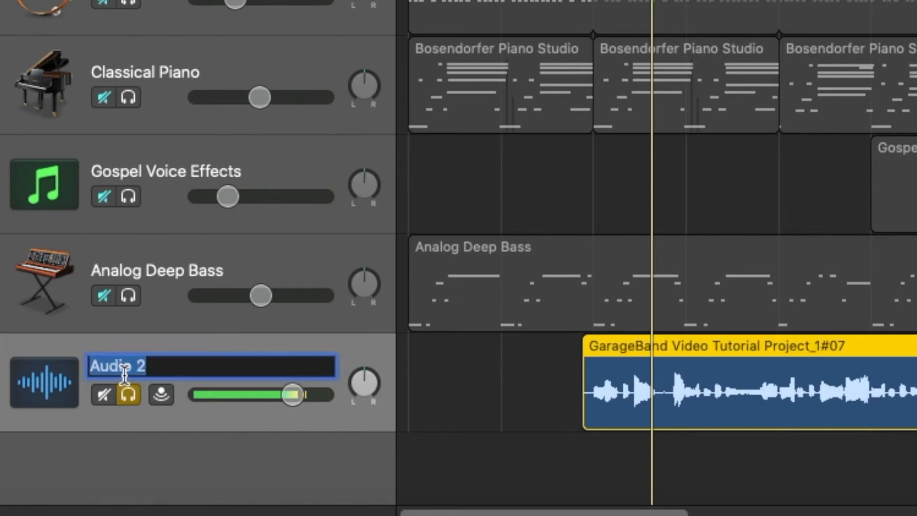
{"action": "type", "text": "SAX"}
{"action": "key", "text": "Return"}
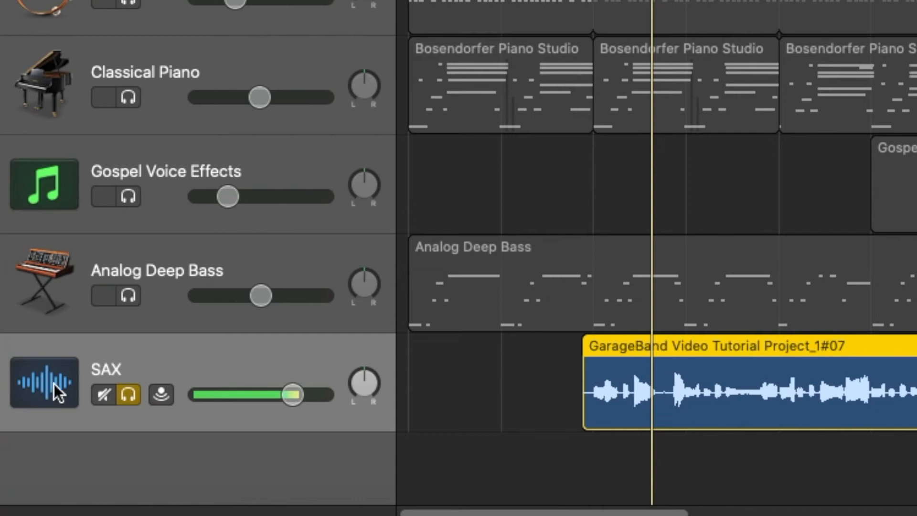
Give the SAX track a saxophone icon from the Wind category and turn off its solo
{"action": "left_click", "coordinate": [47, 386], "text": "ctrl"}
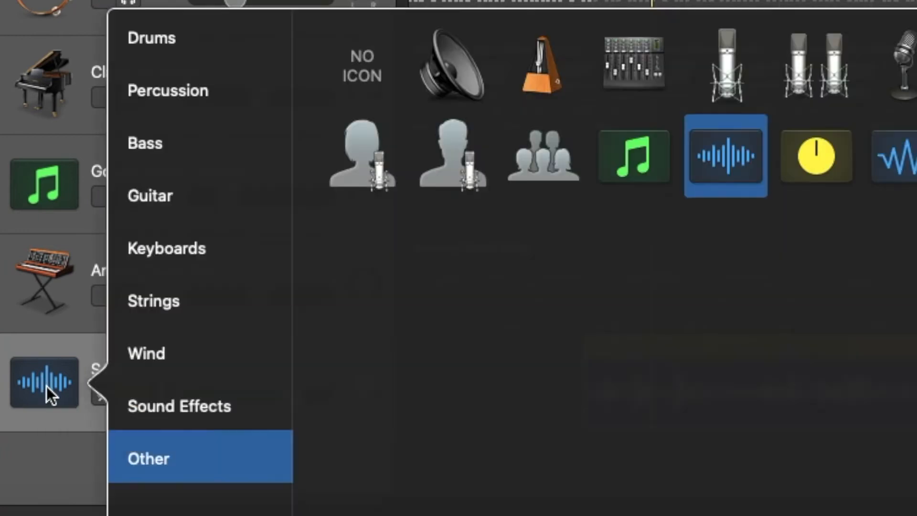
{"action": "left_click", "coordinate": [205, 60]}
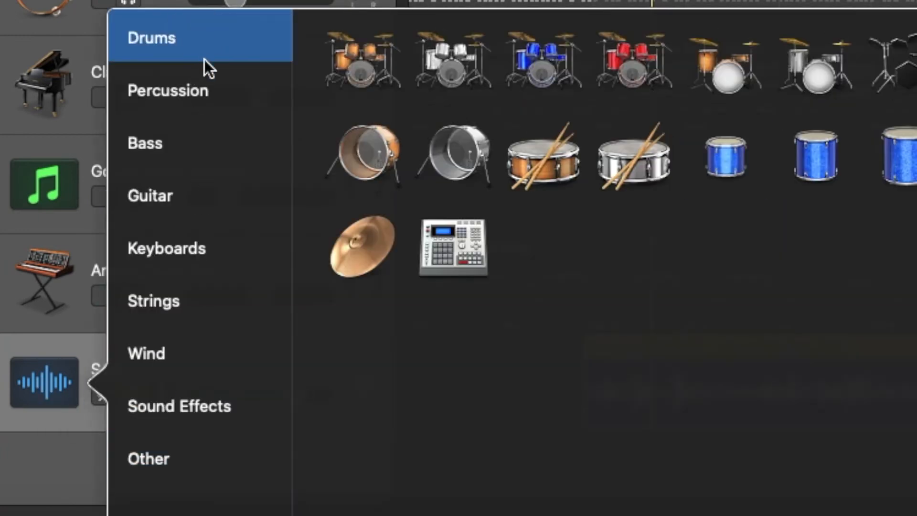
{"action": "left_click", "coordinate": [210, 92]}
{"action": "left_click", "coordinate": [201, 160]}
{"action": "left_click", "coordinate": [199, 191]}
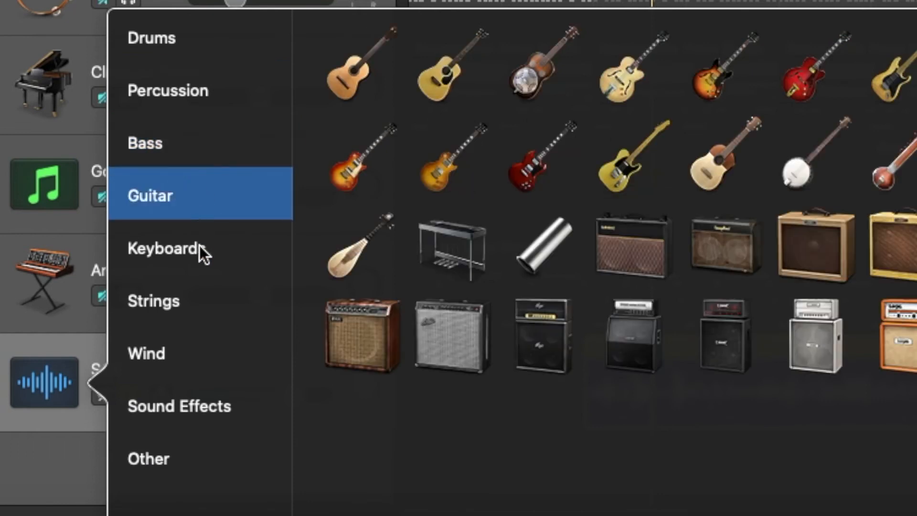
{"action": "left_click", "coordinate": [198, 246]}
{"action": "left_click", "coordinate": [152, 363]}
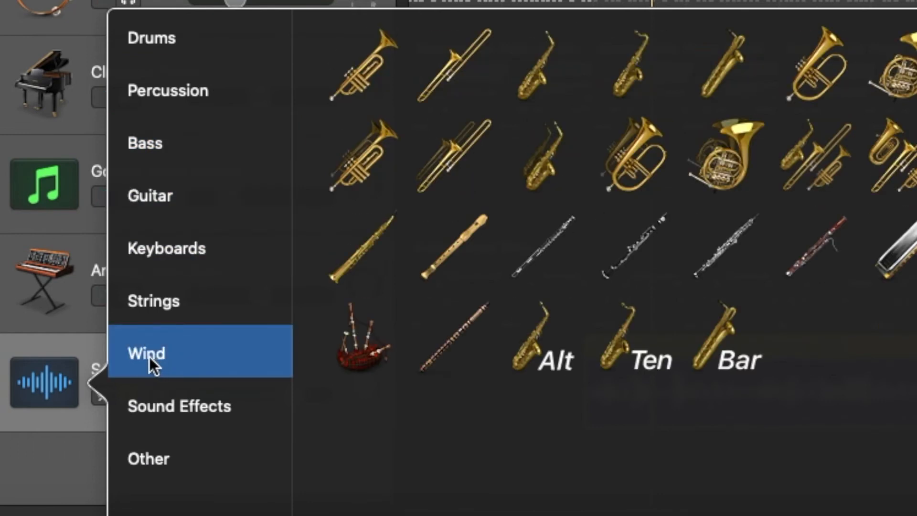
{"action": "left_click", "coordinate": [532, 85]}
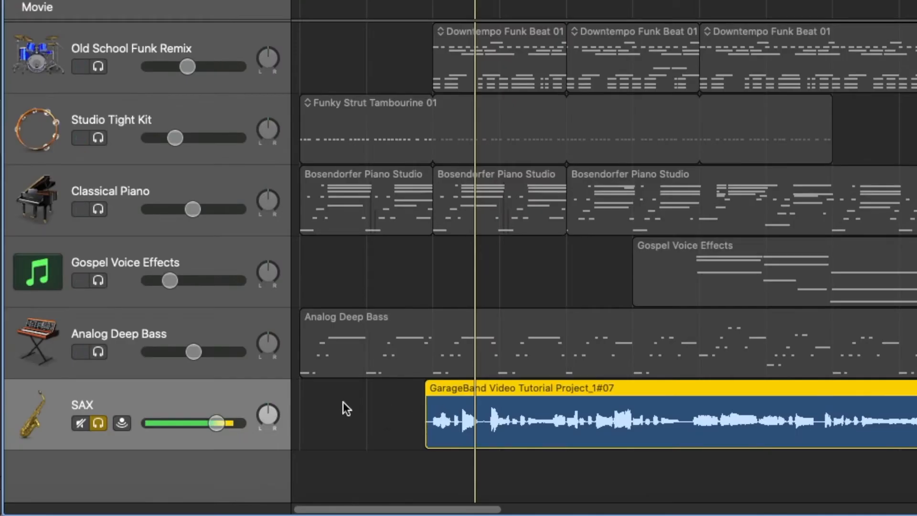
{"action": "left_click", "coordinate": [95, 423]}
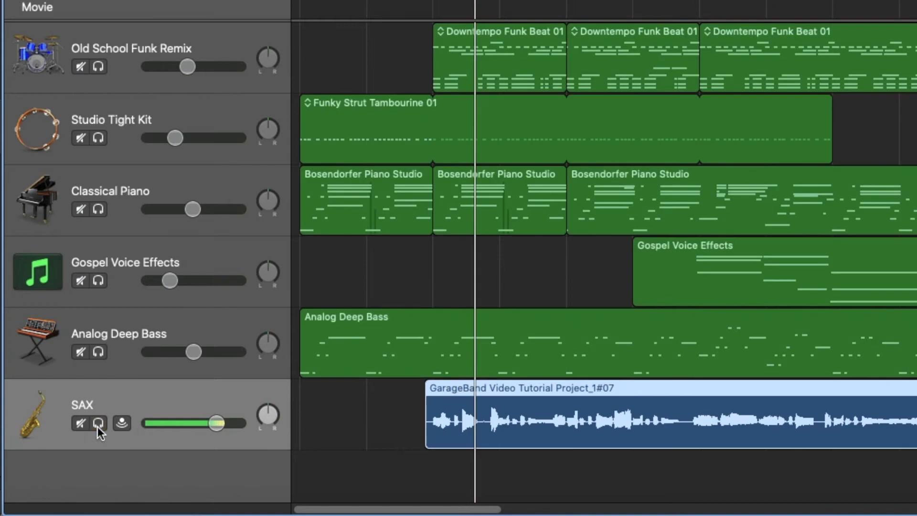
Turn on Master Echo for the project, raise the SAX track's echo amount to about one third, and solo SAX
{"action": "double_click", "coordinate": [195, 395]}
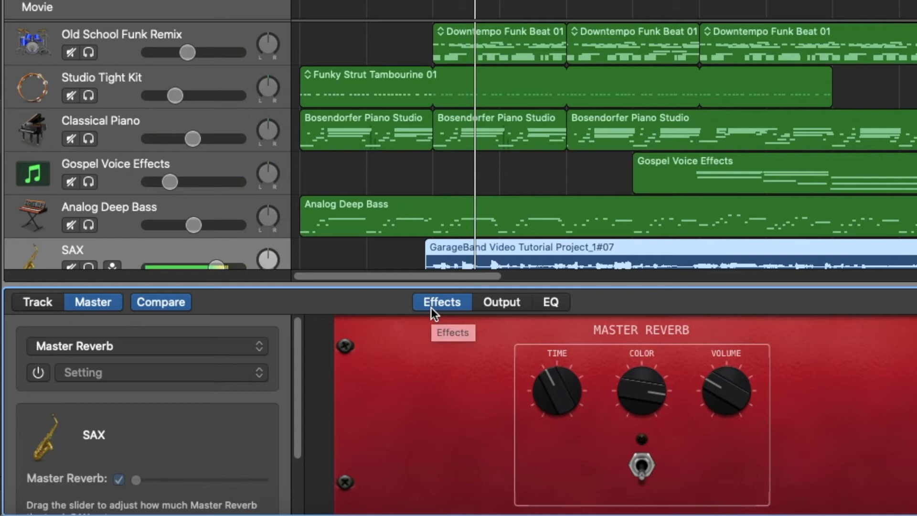
{"action": "left_click", "coordinate": [91, 348]}
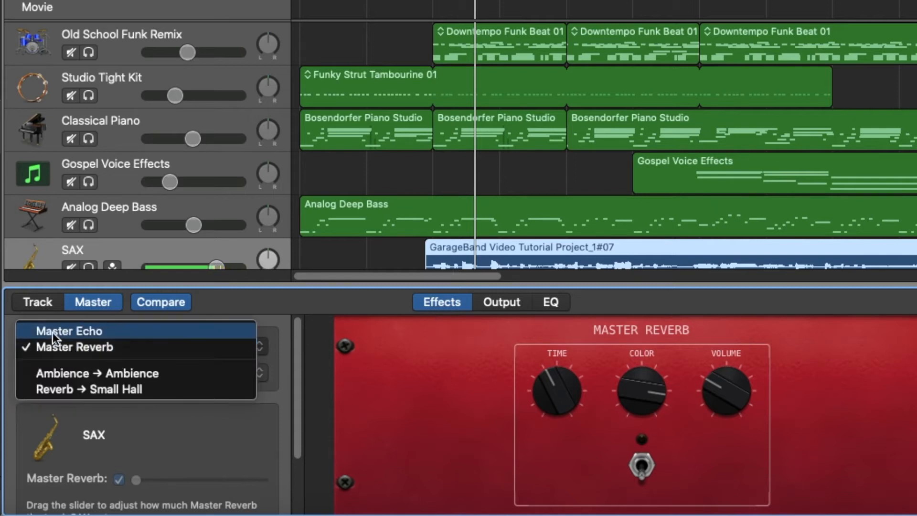
{"action": "left_click", "coordinate": [90, 331]}
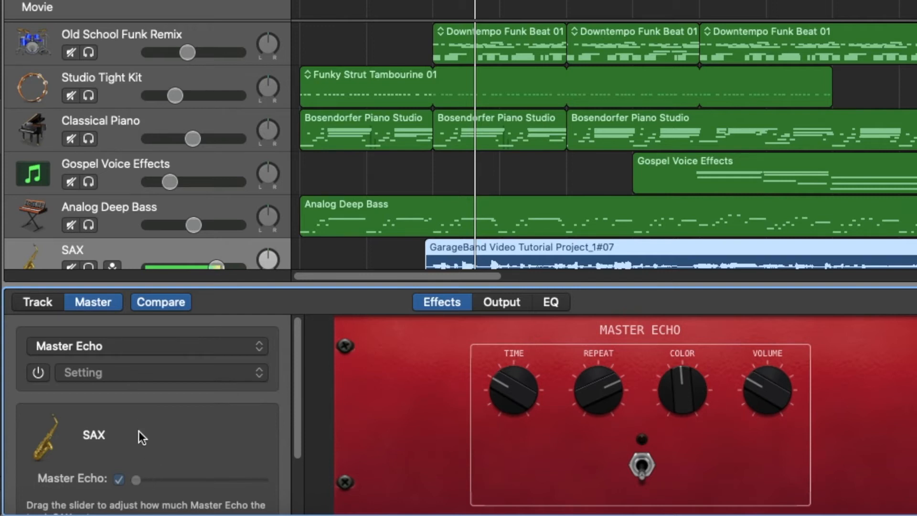
{"action": "left_click", "coordinate": [38, 373]}
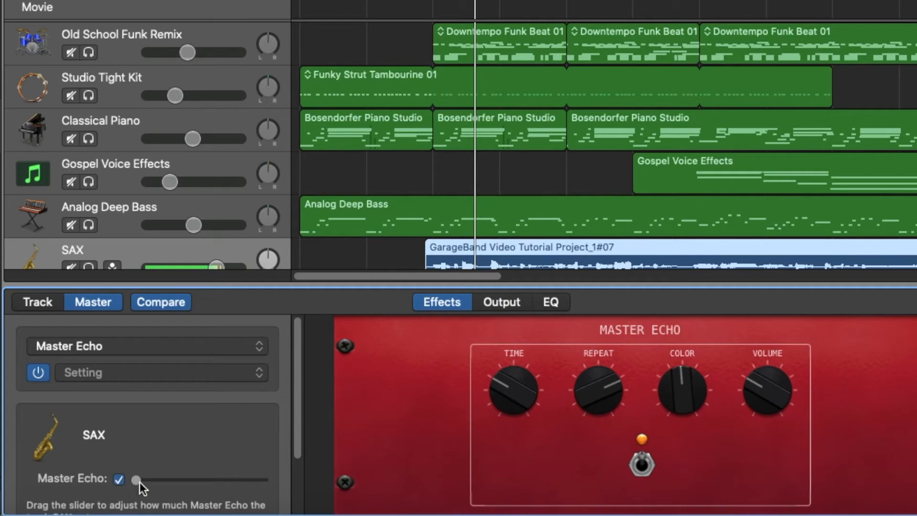
{"action": "left_click_drag", "start_coordinate": [138, 480], "coordinate": [181, 480]}
{"action": "left_click", "coordinate": [89, 267]}
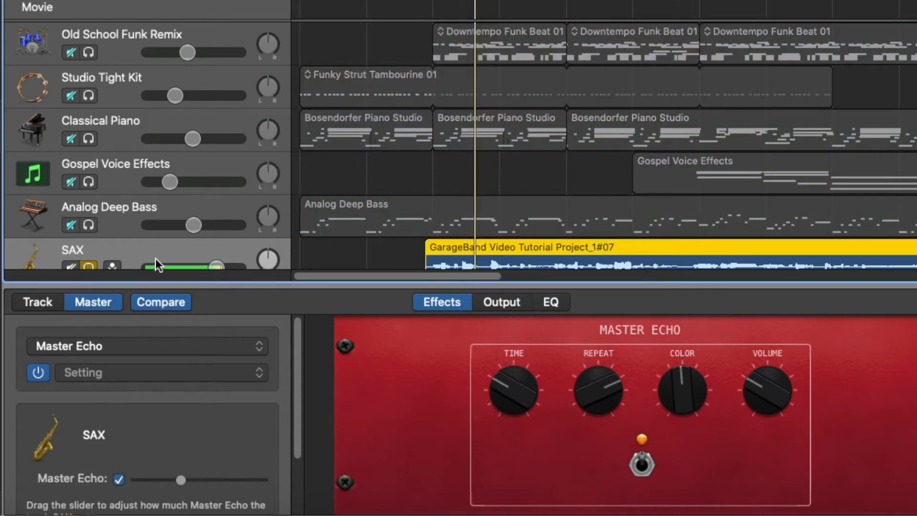
{"action": "scroll", "coordinate": [261, 246], "scroll_direction": "down", "scroll_amount": 2}
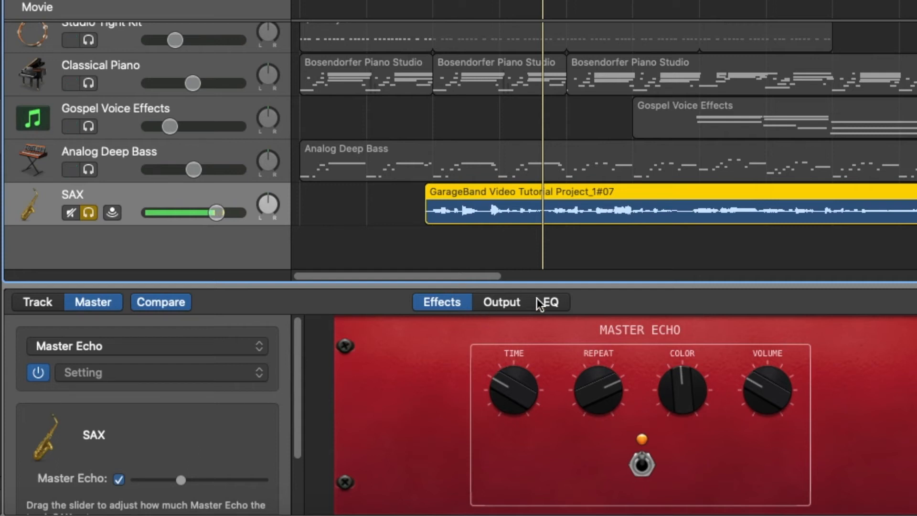
Enable the low-cut band in the master EQ and set its frequency to about 136 Hz
{"action": "left_click", "coordinate": [554, 309]}
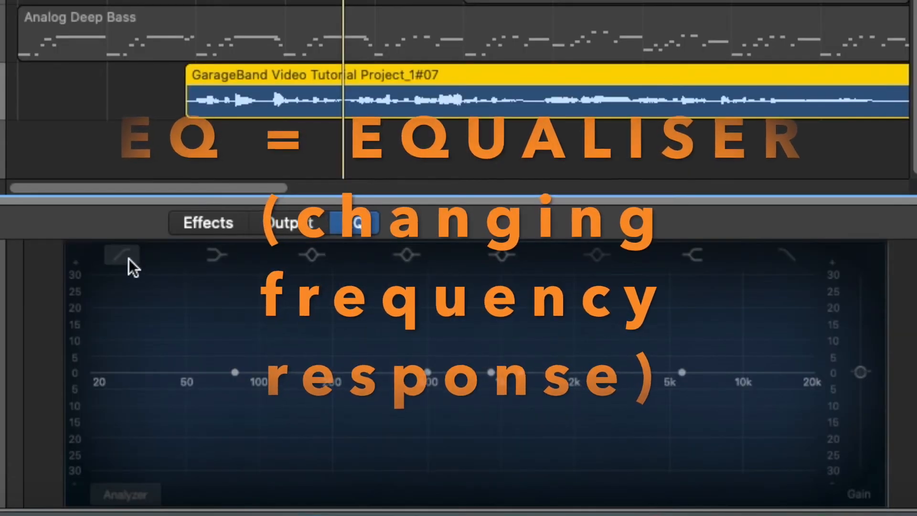
{"action": "left_click", "coordinate": [128, 259]}
{"action": "left_click_drag", "start_coordinate": [265, 382], "coordinate": [294, 382]}
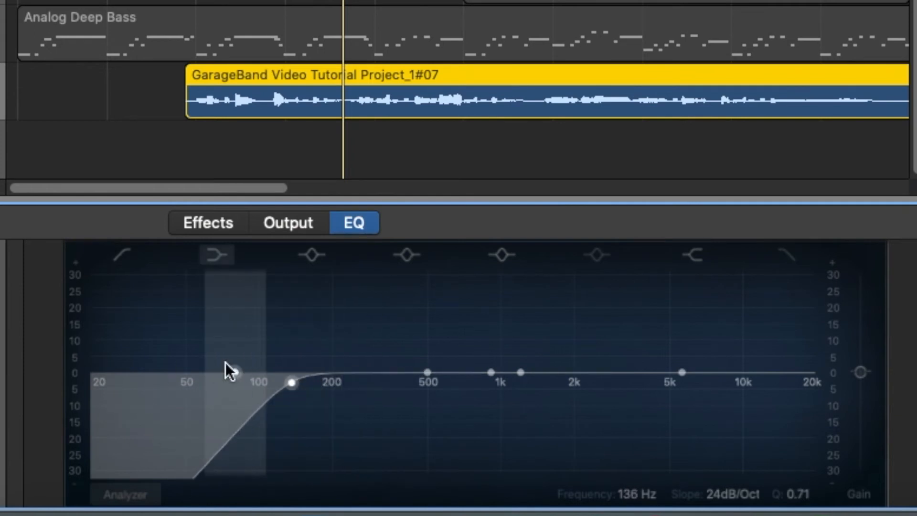
Boost the master EQ's high shelf and its mids near 1 kHz by about 5 dB each, and turn off the SAX solo
{"action": "left_click", "coordinate": [682, 376]}
{"action": "left_click_drag", "start_coordinate": [682, 374], "coordinate": [649, 346]}
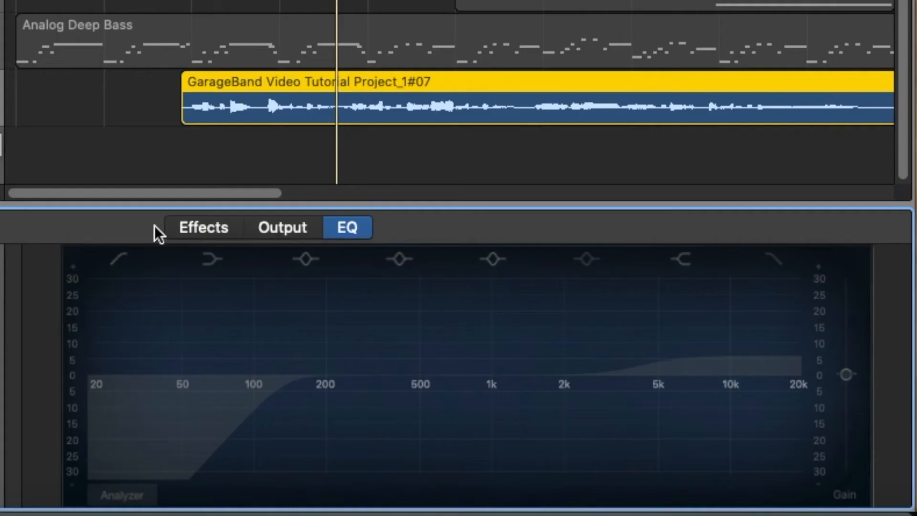
{"action": "left_click_drag", "start_coordinate": [692, 340], "coordinate": [692, 342]}
{"action": "left_click_drag", "start_coordinate": [500, 387], "coordinate": [463, 364]}
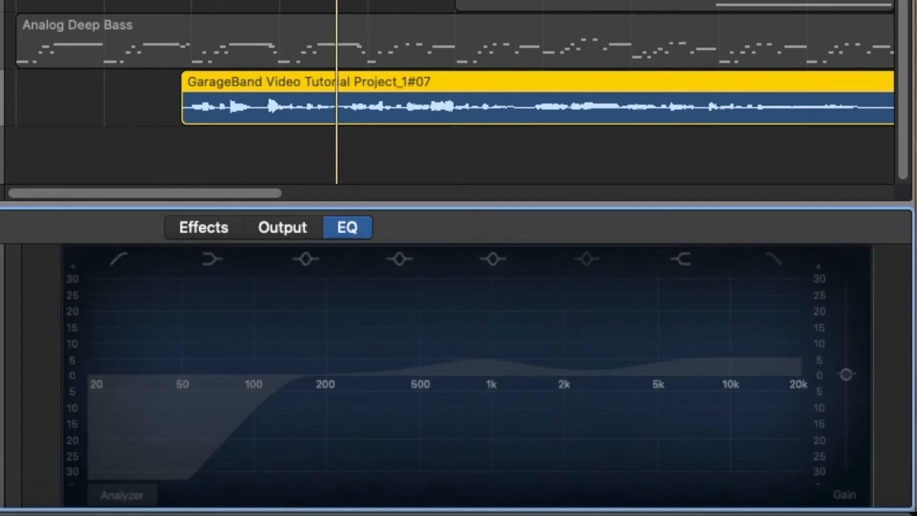
{"action": "key", "text": "s"}
{"action": "key", "text": "space"}
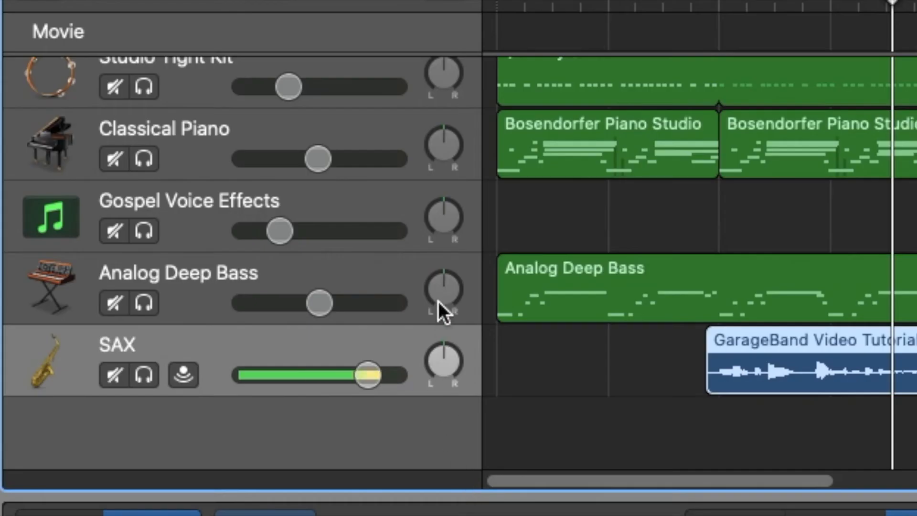
Select the Analog Deep Bass, Gospel Voice Effects, Classical Piano and SAX tracks in turn to compare the master EQ
{"action": "left_click", "coordinate": [392, 273]}
{"action": "left_click", "coordinate": [395, 187]}
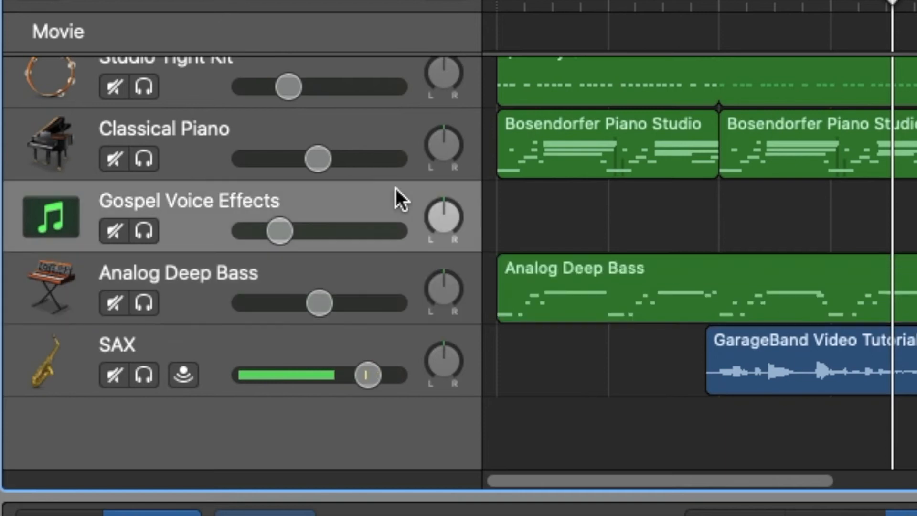
{"action": "left_click", "coordinate": [395, 135]}
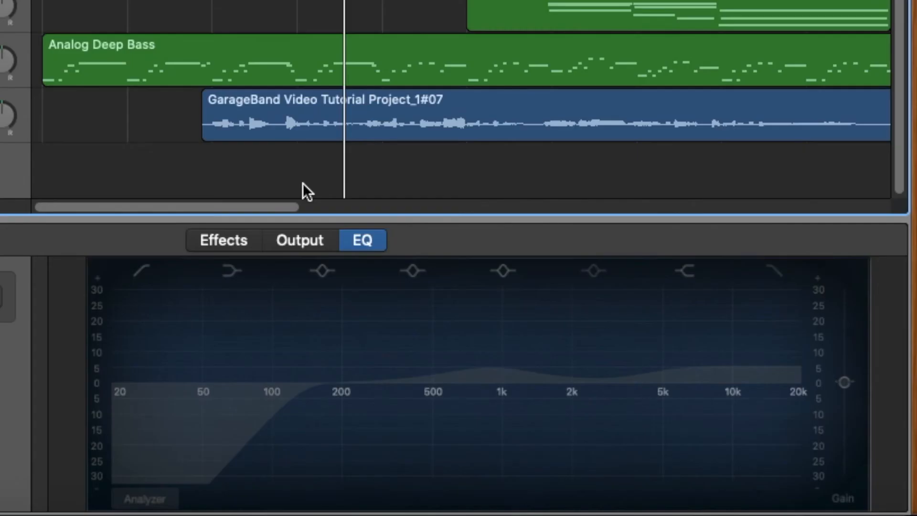
{"action": "left_click", "coordinate": [23, 115]}
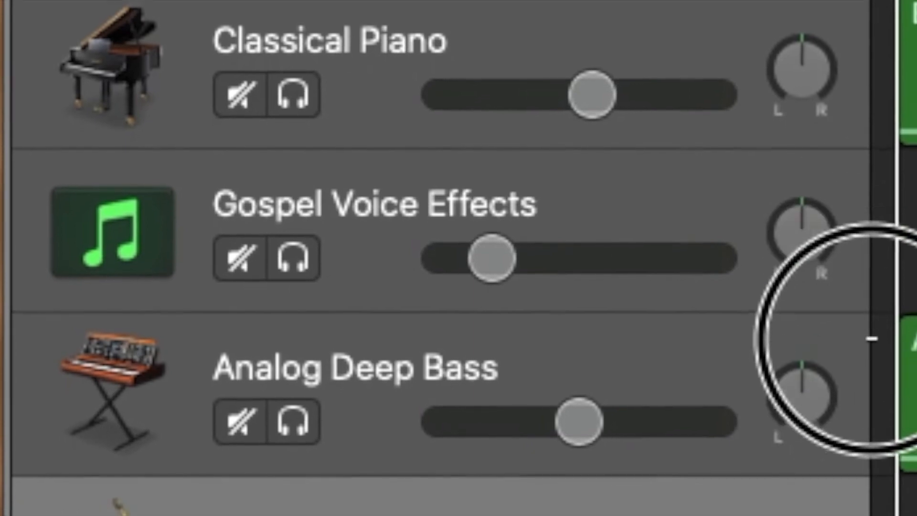
Try panning the upper SAX track left to -64 and over to the right, and return its pan to 0
{"action": "left_click_drag", "start_coordinate": [871, 339], "coordinate": [632, 267]}
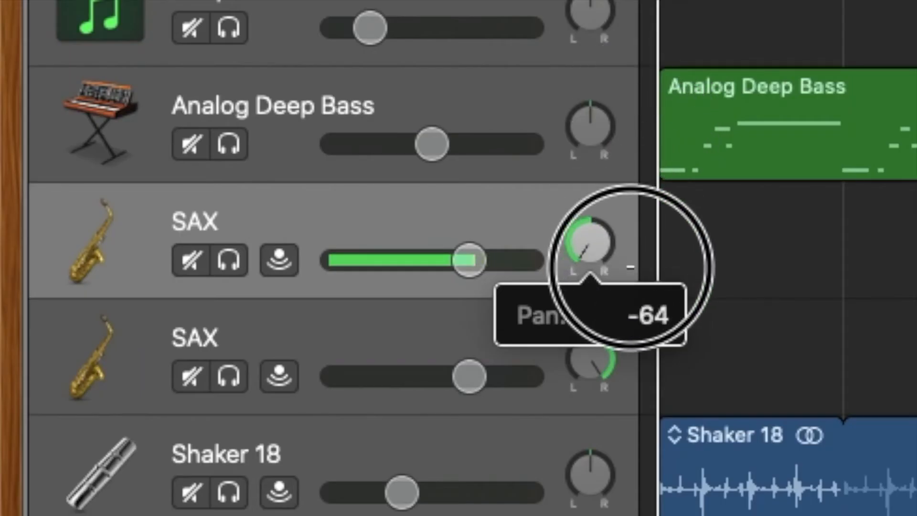
{"action": "left_click_drag", "start_coordinate": [630, 267], "coordinate": [636, 2]}
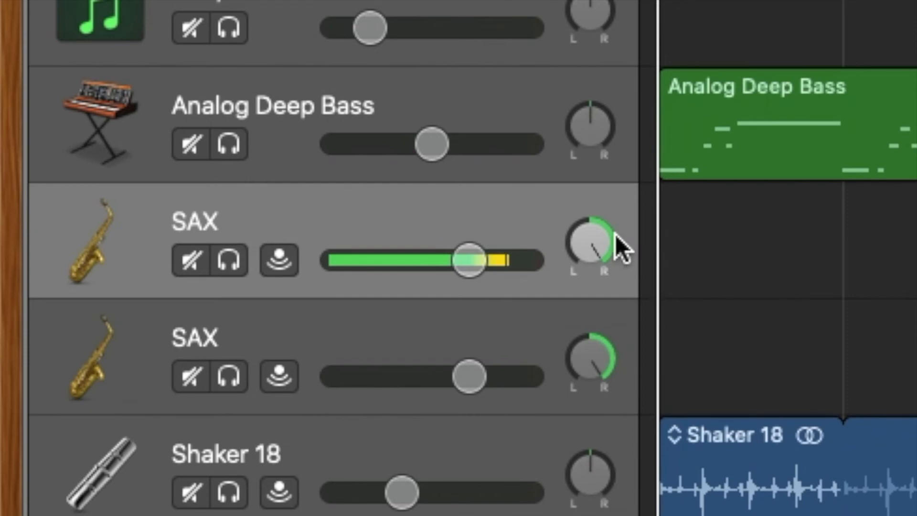
{"action": "left_click_drag", "start_coordinate": [598, 246], "coordinate": [596, 385]}
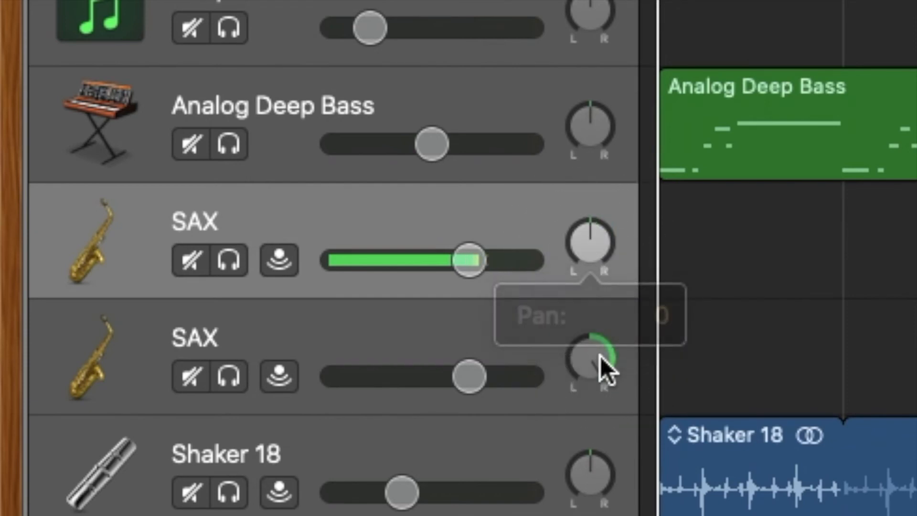
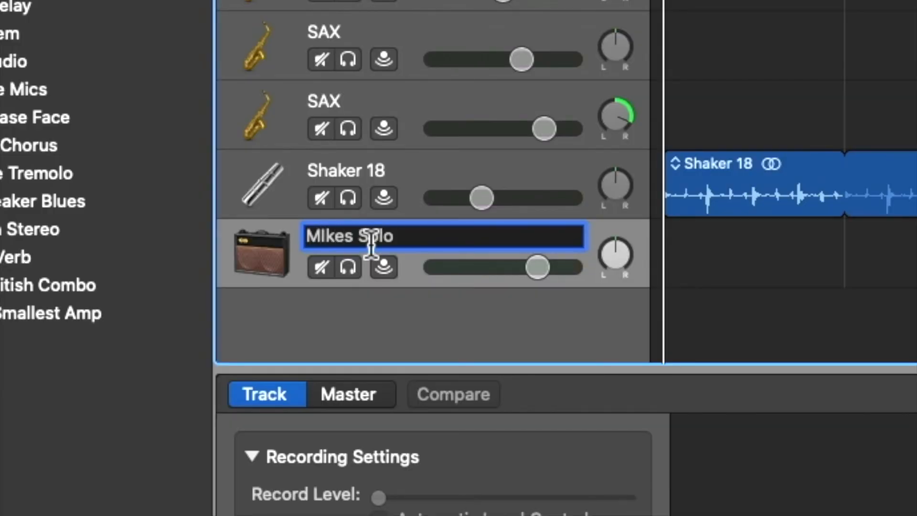
Turn on input monitoring for the newly named guitar track and audition the Clean Studio Stack, Dublin Delay and Mystery Chorus sounds
{"action": "left_click", "coordinate": [709, 294]}
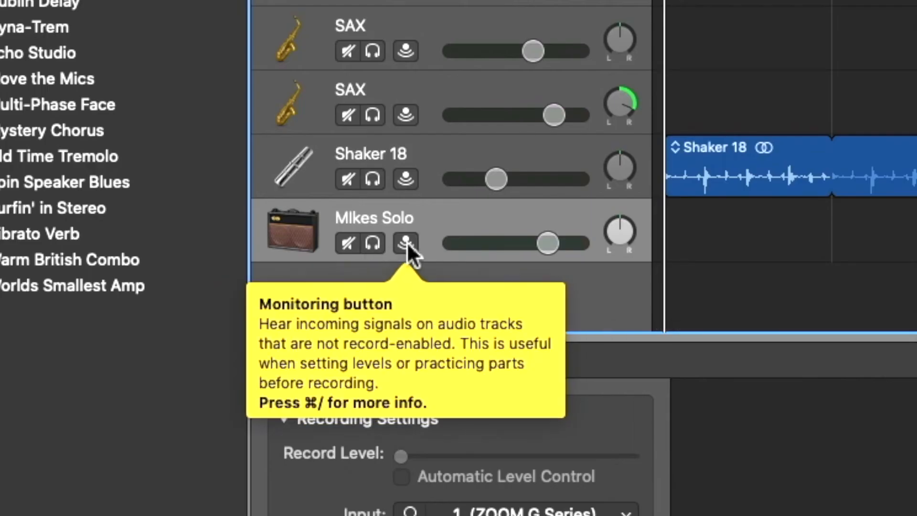
{"action": "left_click", "coordinate": [406, 243]}
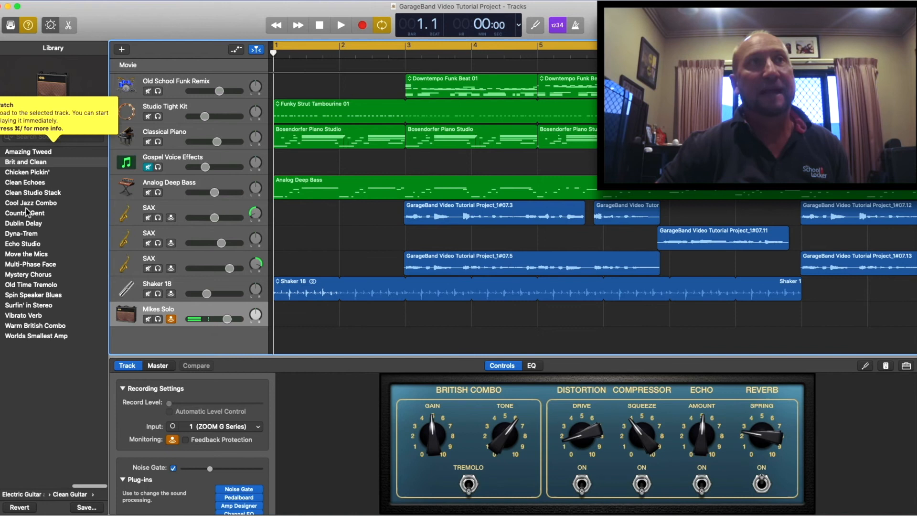
{"action": "left_click", "coordinate": [31, 193]}
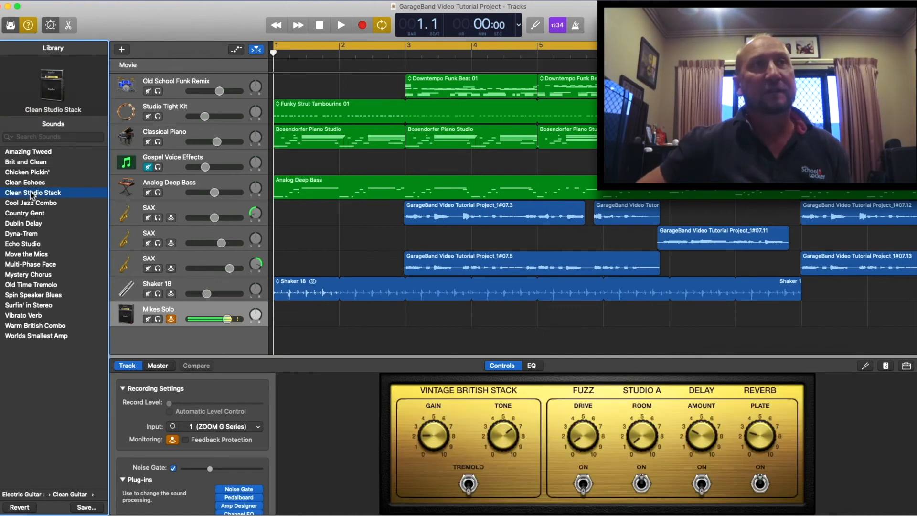
{"action": "left_click", "coordinate": [34, 222]}
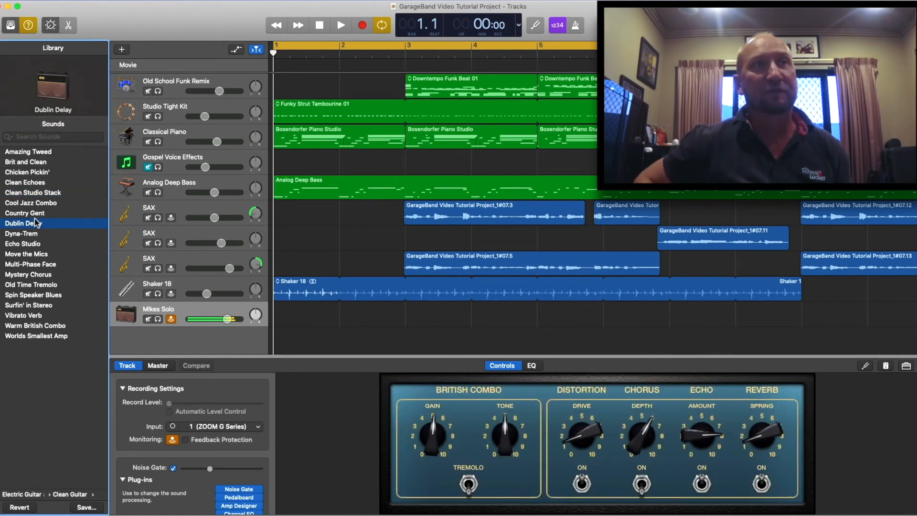
{"action": "left_click", "coordinate": [39, 273]}
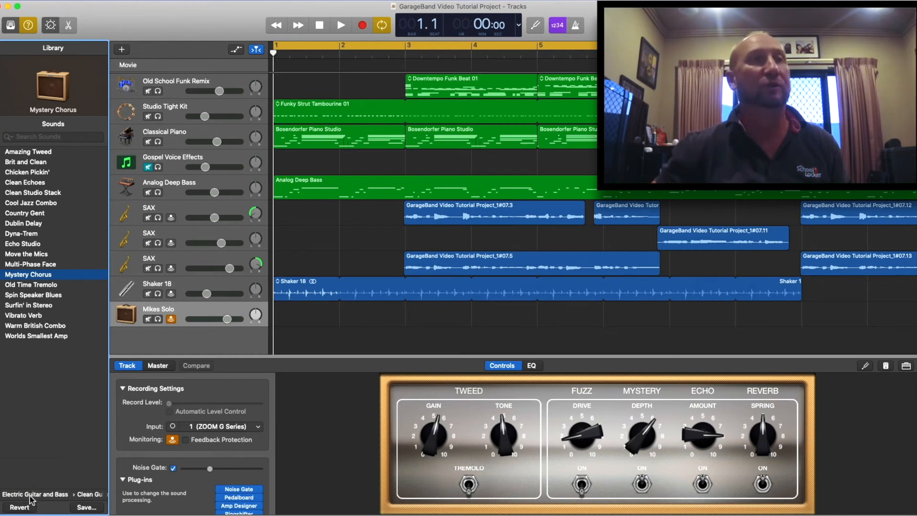
Change the guitar track's sound to American Stack Crunch from the Distorted Guitar category
{"action": "left_click", "coordinate": [31, 497]}
{"action": "left_click", "coordinate": [46, 172]}
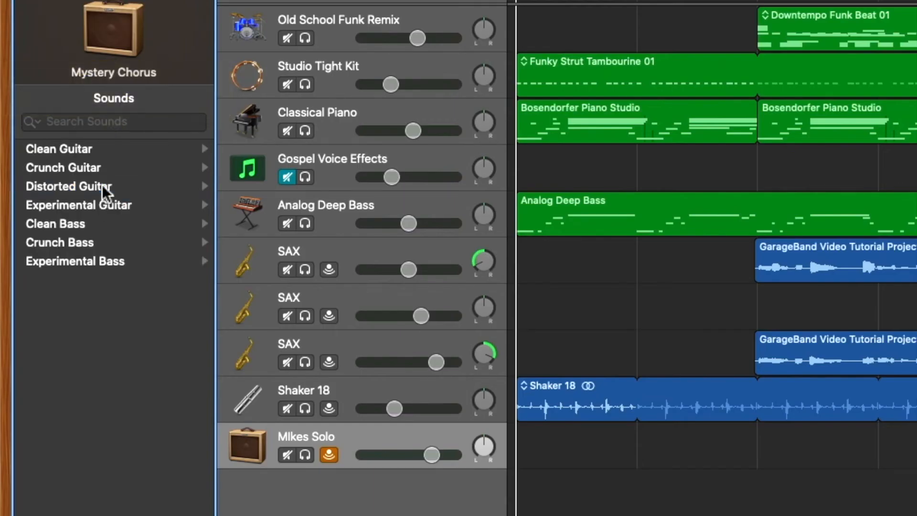
{"action": "left_click", "coordinate": [74, 185]}
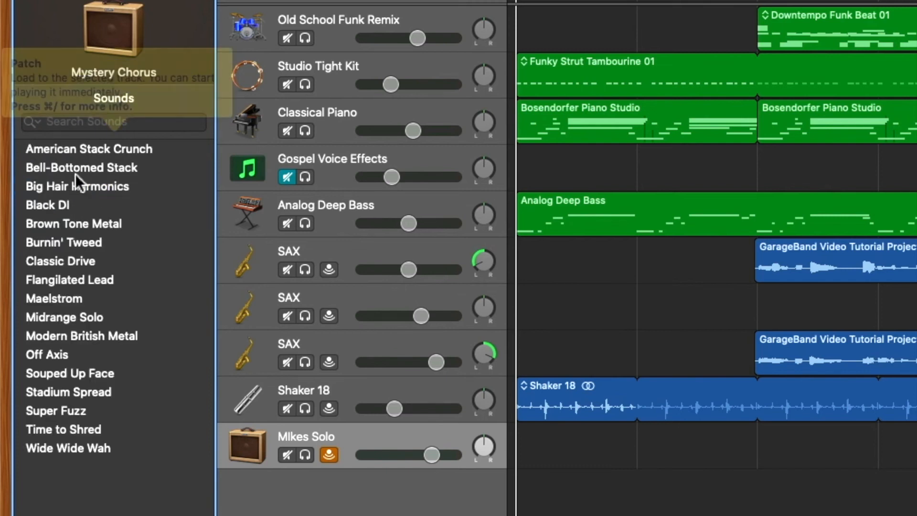
{"action": "left_click", "coordinate": [88, 151]}
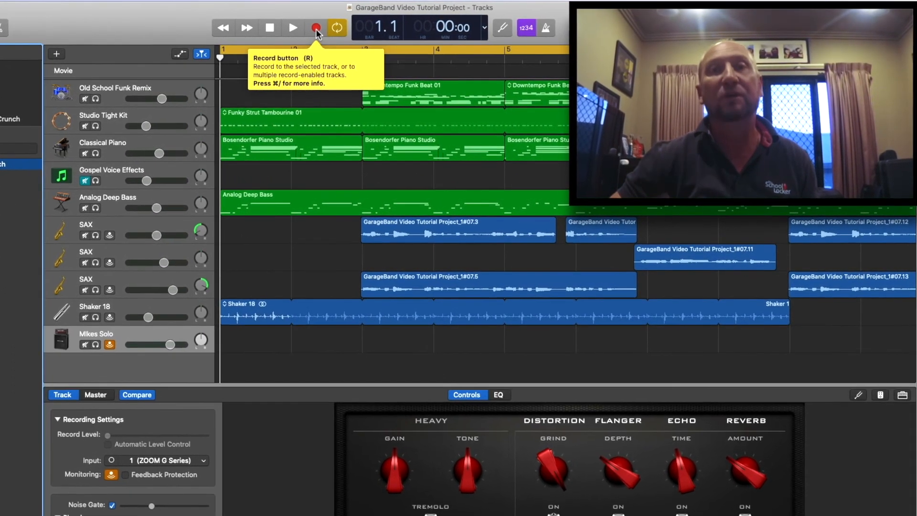
Record a guitar solo on the selected track and play the take back from the project start
{"action": "left_click", "coordinate": [316, 30]}
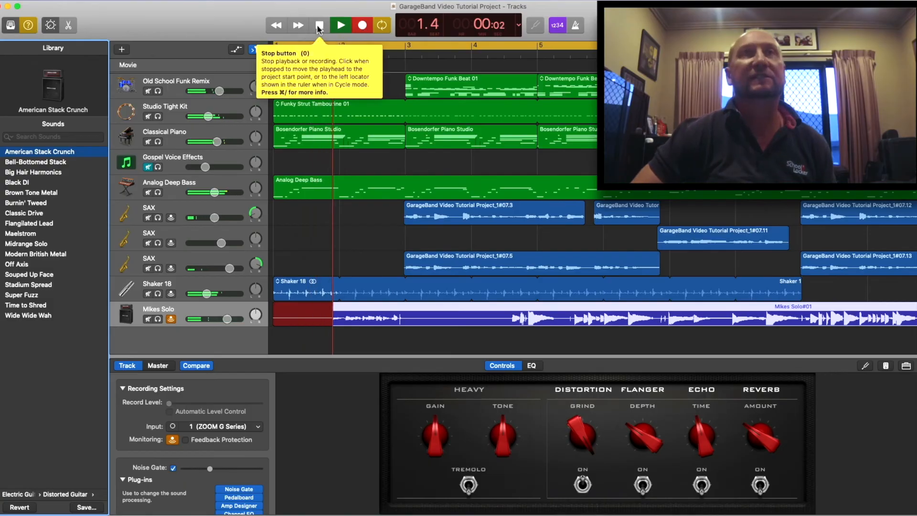
{"action": "left_click", "coordinate": [318, 26]}
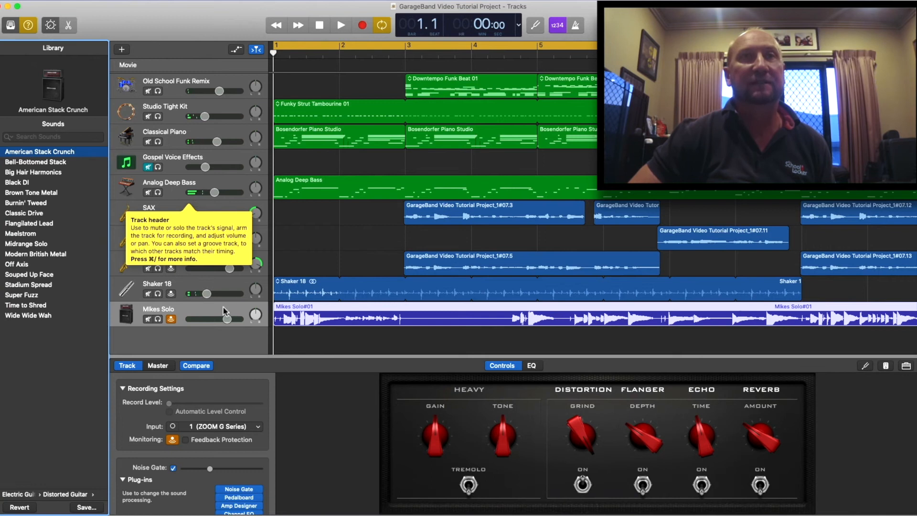
{"action": "left_click", "coordinate": [342, 27]}
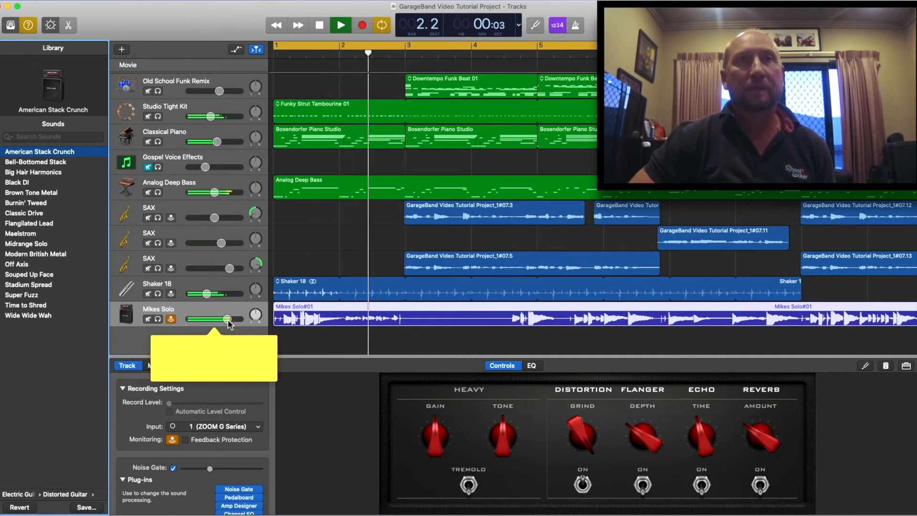
Lower the guitar solo track's volume slightly during playback and change its sound to Big Hair Harmonics
{"action": "left_click_drag", "start_coordinate": [228, 319], "coordinate": [225, 319]}
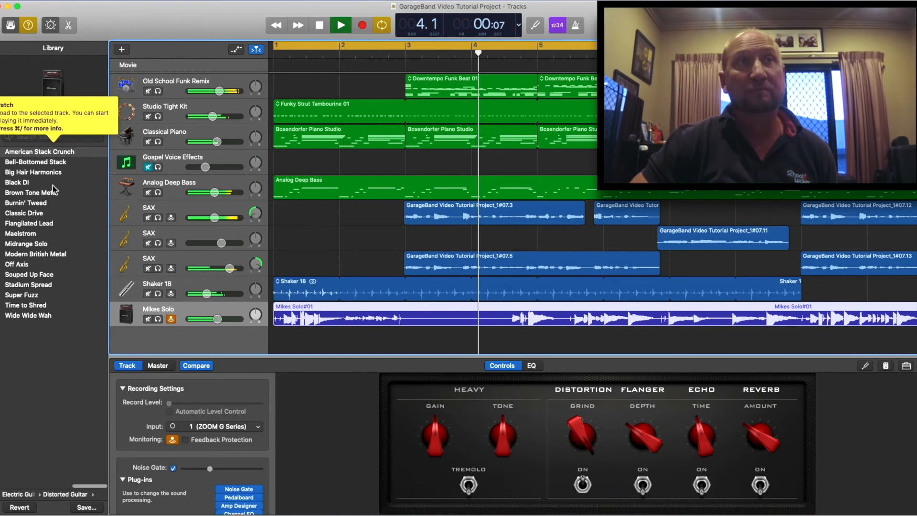
{"action": "left_click", "coordinate": [36, 175]}
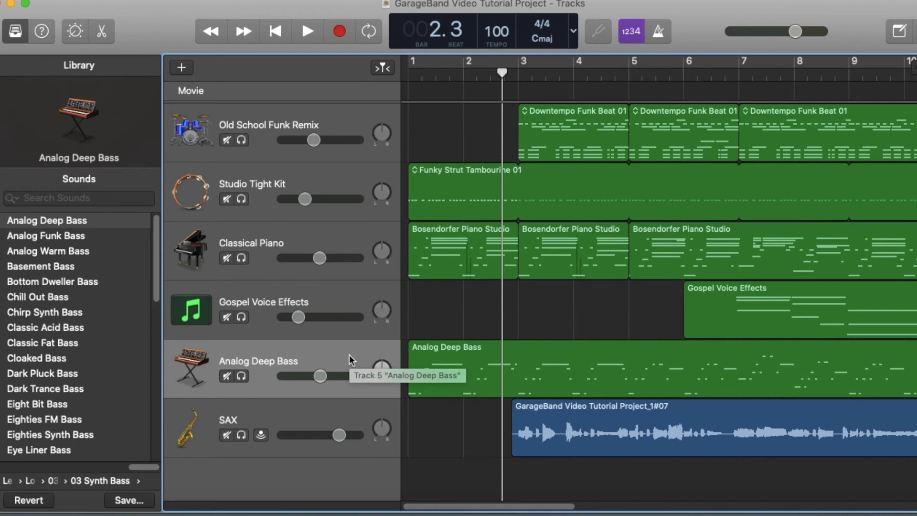
Open the Analog Deep Bass region for note editing and set the region's time quantize to 1/16 Note
{"action": "left_click", "coordinate": [329, 360]}
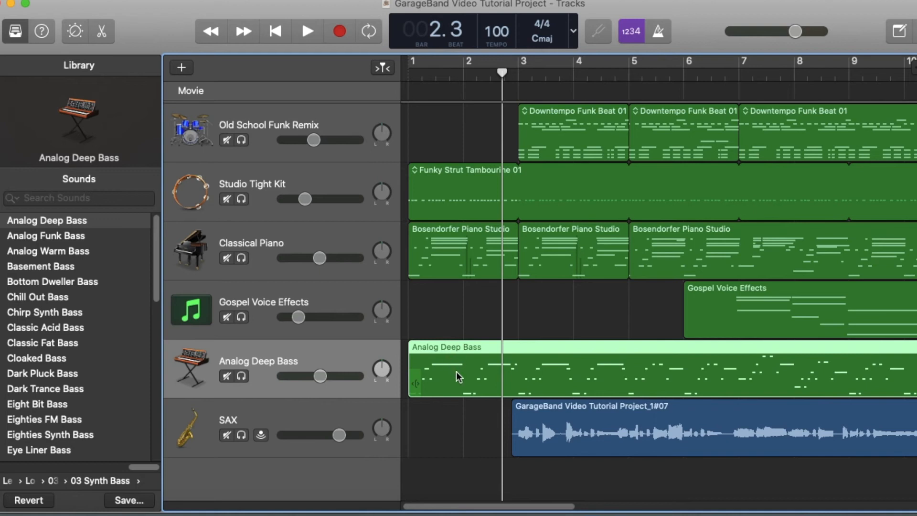
{"action": "double_click", "coordinate": [524, 364]}
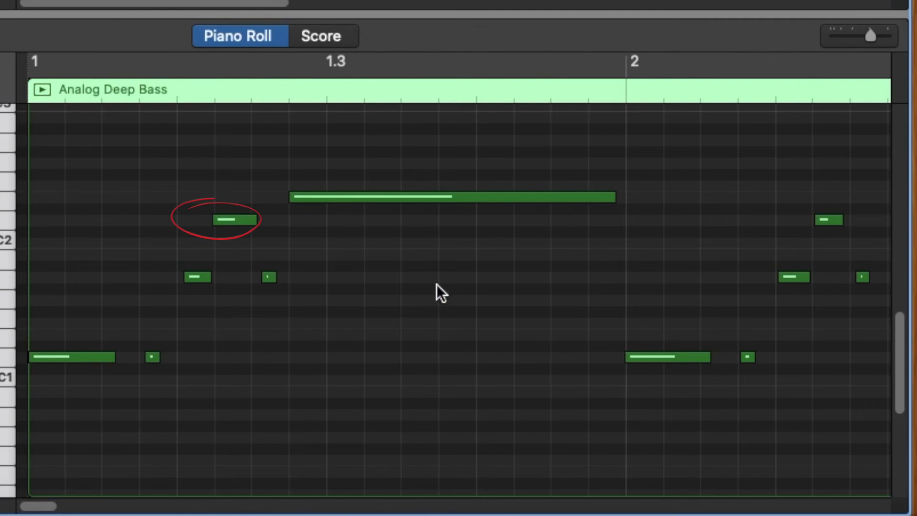
{"action": "mouse_move", "coordinate": [630, 359]}
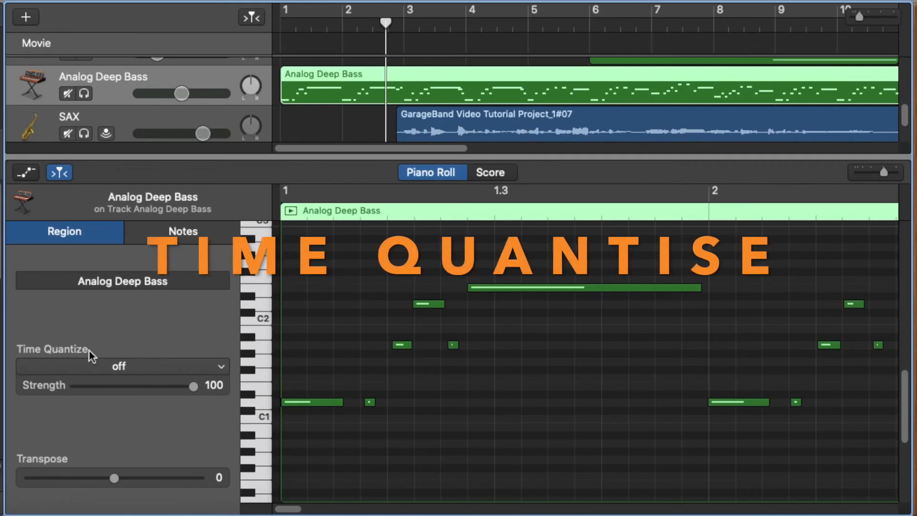
{"action": "left_click", "coordinate": [175, 370]}
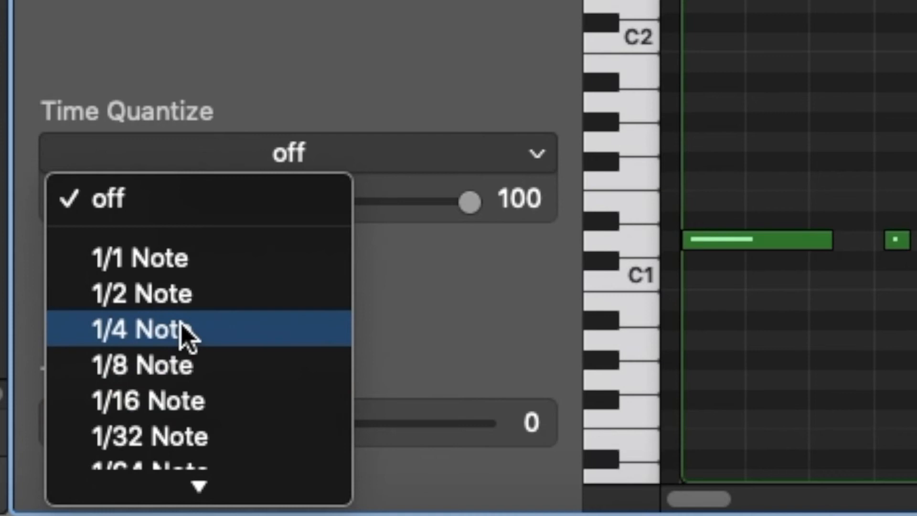
{"action": "left_click", "coordinate": [149, 409]}
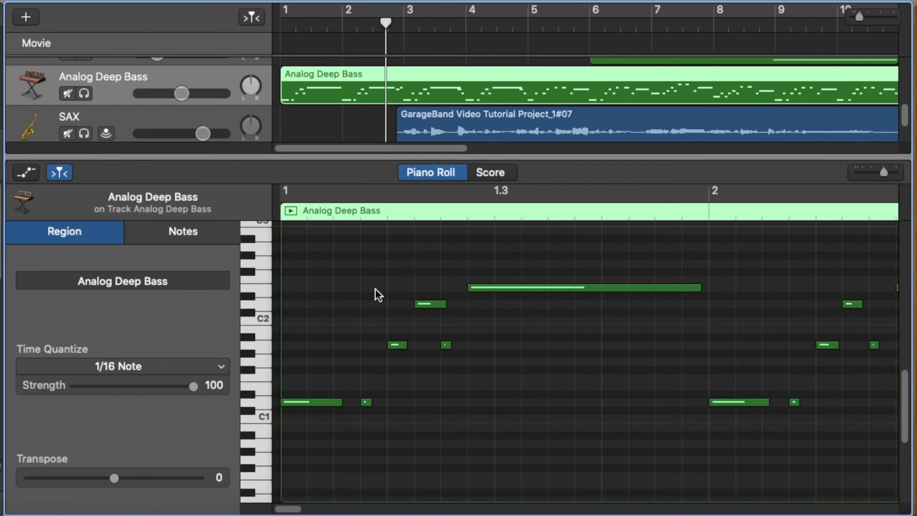
Play back the quantized bass part from the project start and mute the Analog Deep Bass track
{"action": "left_click_drag", "start_coordinate": [420, 290], "coordinate": [475, 289]}
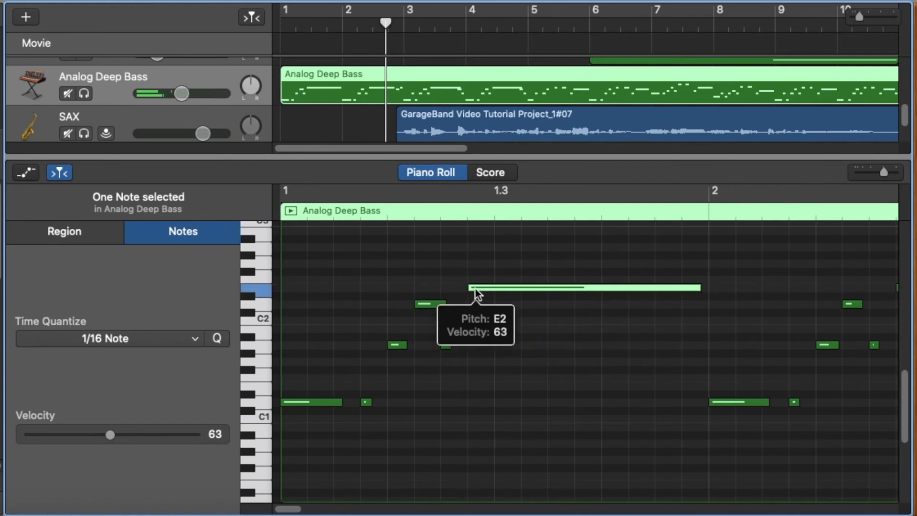
{"action": "key", "text": "Return"}
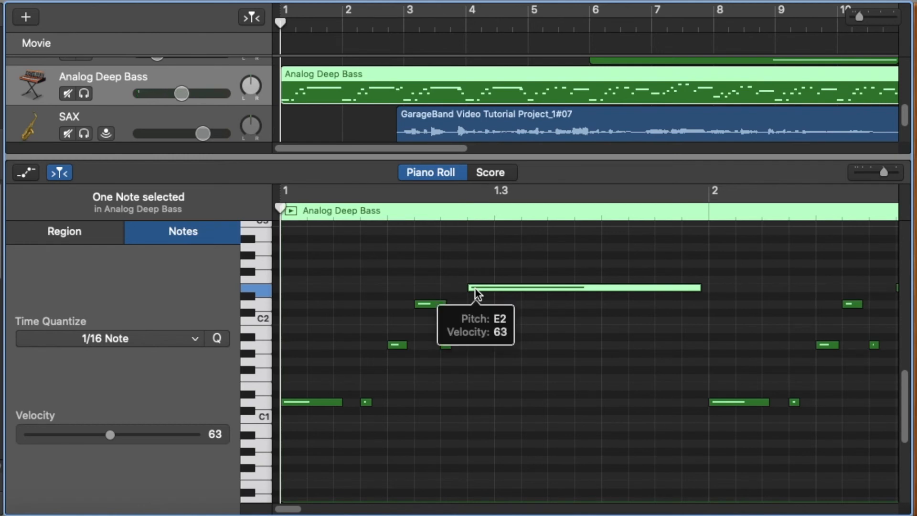
{"action": "key", "text": "space"}
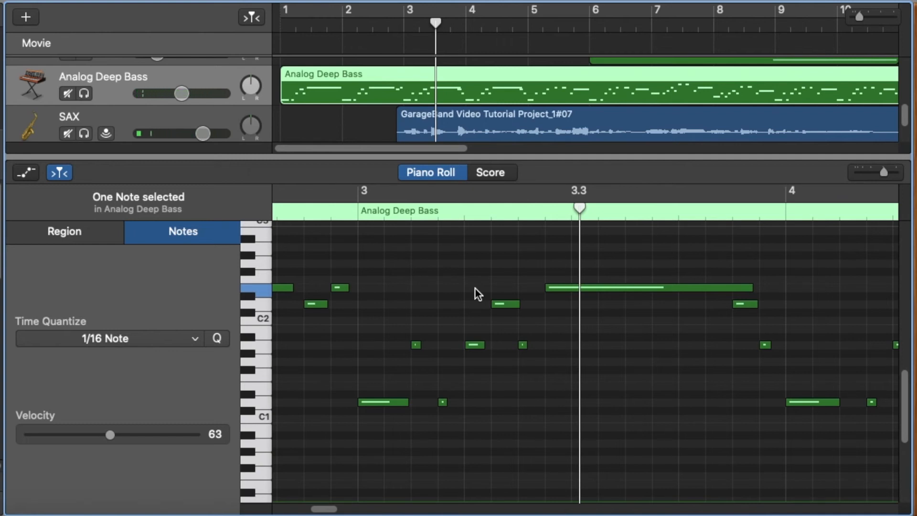
{"action": "key", "text": "Return"}
{"action": "left_click", "coordinate": [475, 289]}
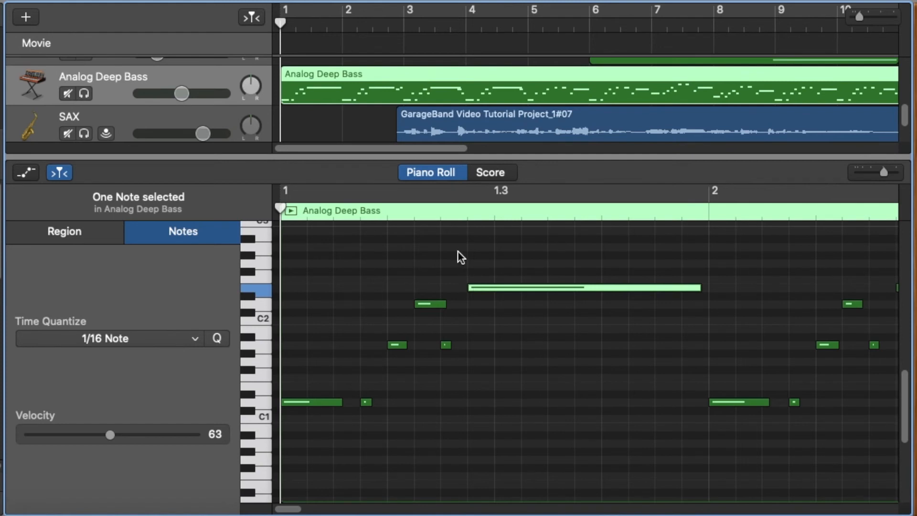
{"action": "key", "text": "m"}
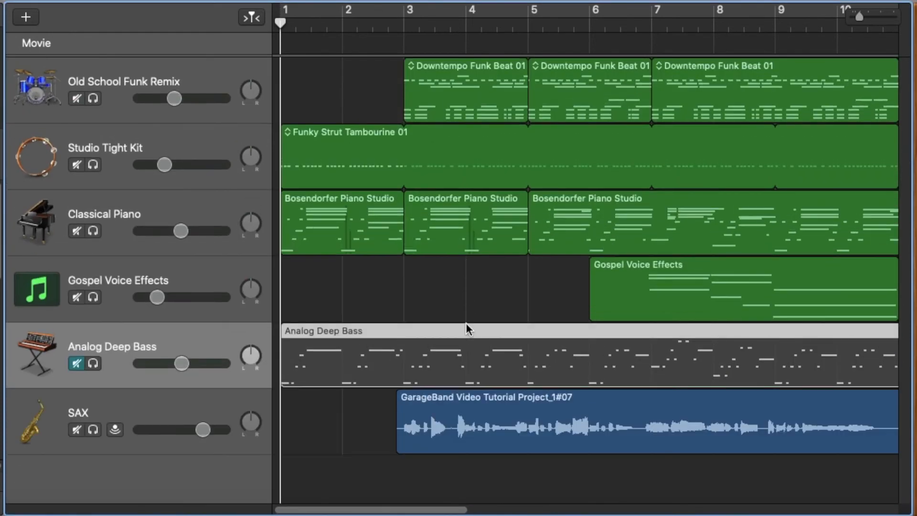
{"action": "left_click", "coordinate": [398, 278]}
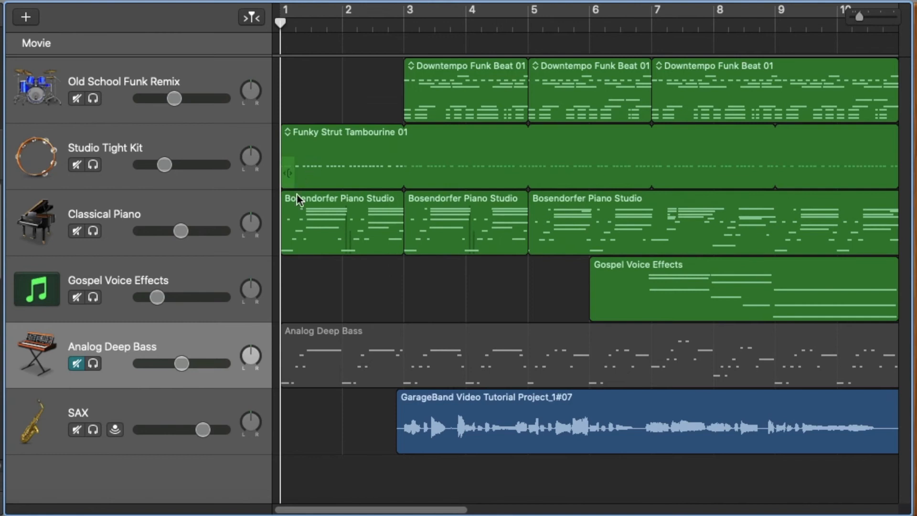
Try a 1/16 Note time quantize on the first Classical Piano region and undo it
{"action": "left_click", "coordinate": [349, 221]}
{"action": "double_click", "coordinate": [347, 218]}
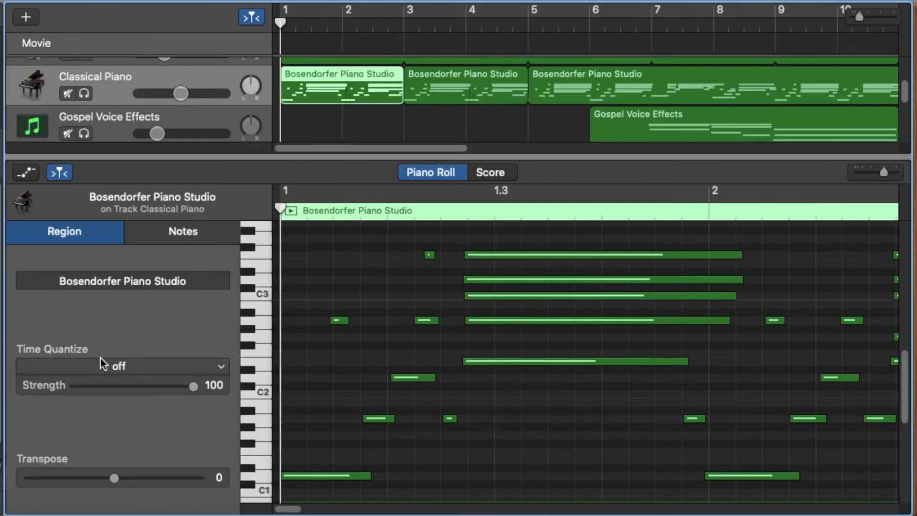
{"action": "left_click", "coordinate": [142, 370]}
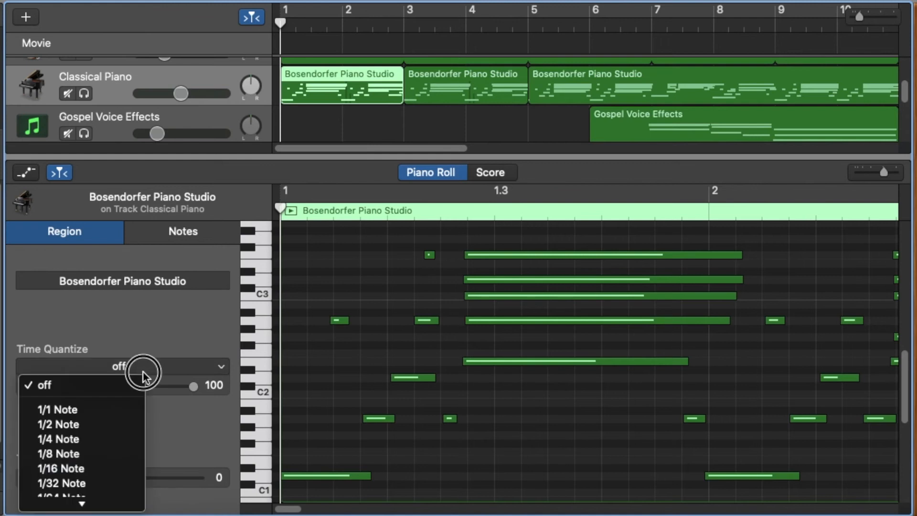
{"action": "left_click", "coordinate": [90, 468]}
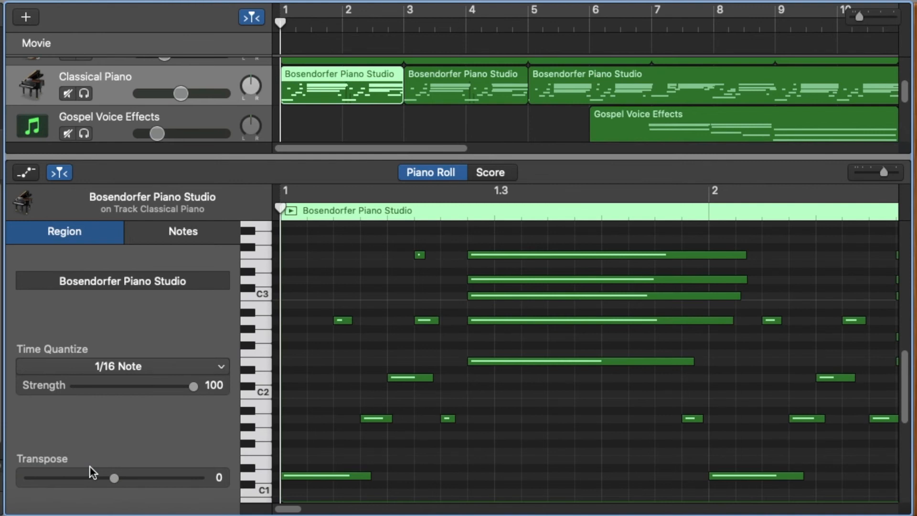
{"action": "key", "text": "super+z"}
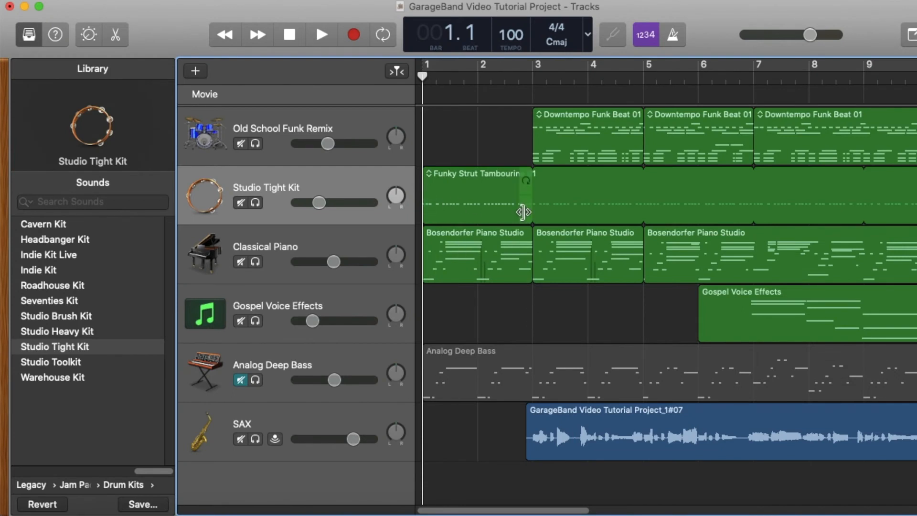
Show automation on the tracks and choose Volume as the automated parameter for the Studio Tight Kit track
{"action": "left_click", "coordinate": [334, 189]}
{"action": "mouse_move", "coordinate": [317, 202]}
{"action": "left_mouse_down"}
{"action": "mouse_move", "coordinate": [364, 210]}
{"action": "mouse_move", "coordinate": [307, 211]}
{"action": "mouse_move", "coordinate": [372, 209]}
{"action": "mouse_move", "coordinate": [309, 210]}
{"action": "mouse_move", "coordinate": [318, 205]}
{"action": "left_mouse_up"}
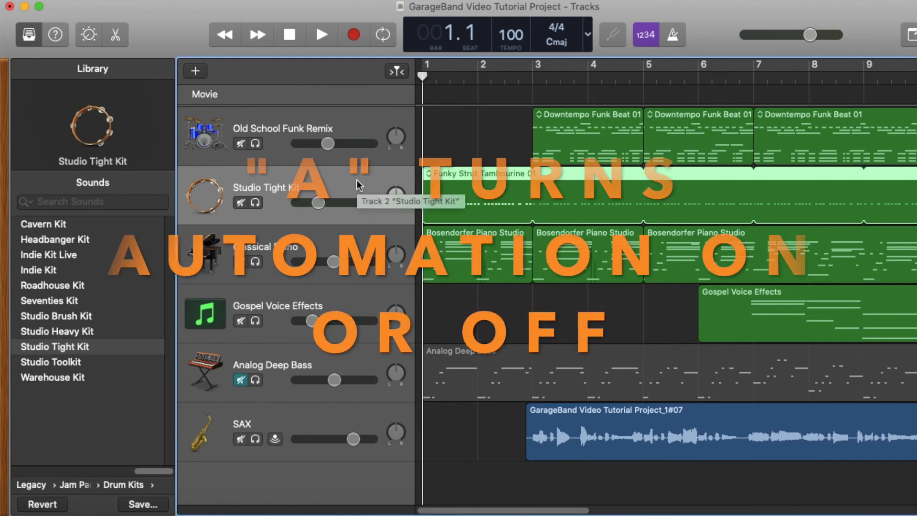
{"action": "key", "text": "a"}
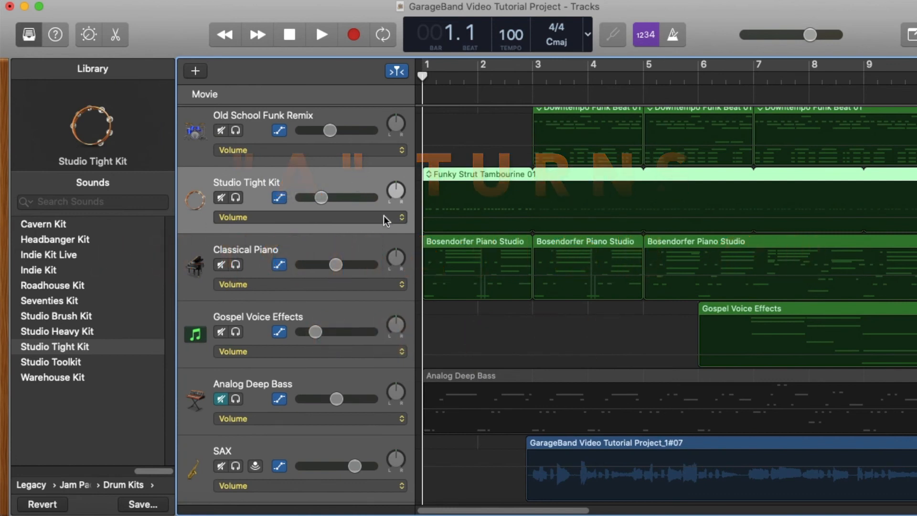
{"action": "left_click", "coordinate": [300, 222]}
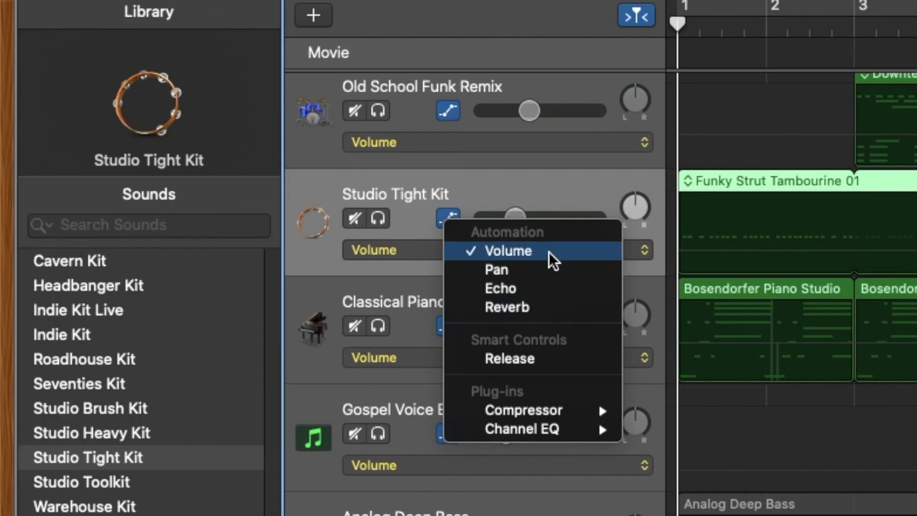
{"action": "left_click", "coordinate": [548, 251]}
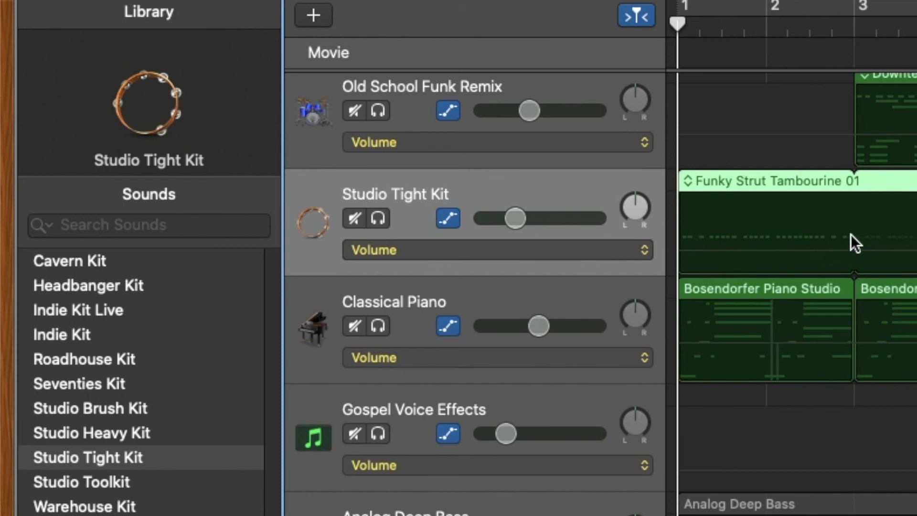
Create a volume fade-in on the Studio Tight Kit track, rising from silence at bar 1 to a high level at bar 3
{"action": "key", "text": "a"}
{"action": "left_click", "coordinate": [855, 251]}
{"action": "left_click_drag", "start_coordinate": [678, 250], "coordinate": [677, 274]}
{"action": "left_click_drag", "start_coordinate": [855, 249], "coordinate": [855, 196]}
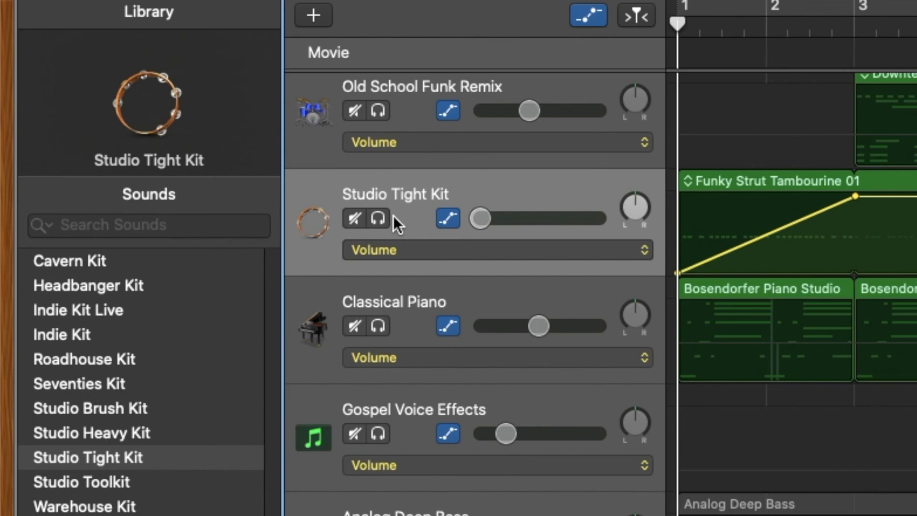
Audition the tambourine fade-in soloed, and play it again from the project start with all unmuted tracks
{"action": "left_click", "coordinate": [377, 218]}
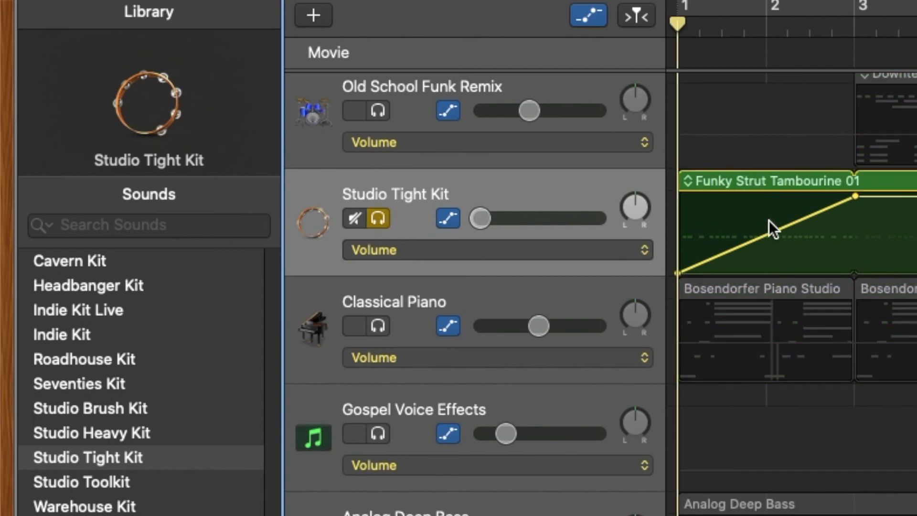
{"action": "key", "text": "space"}
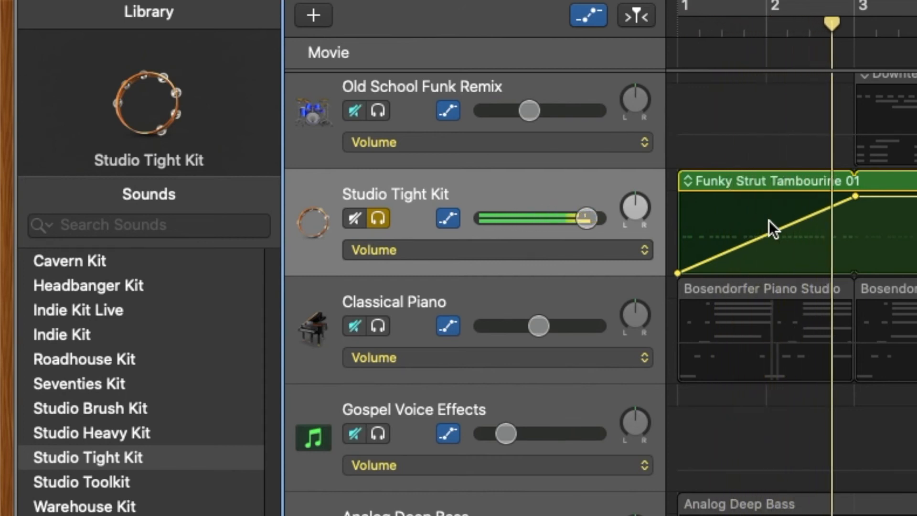
{"action": "key", "text": "space"}
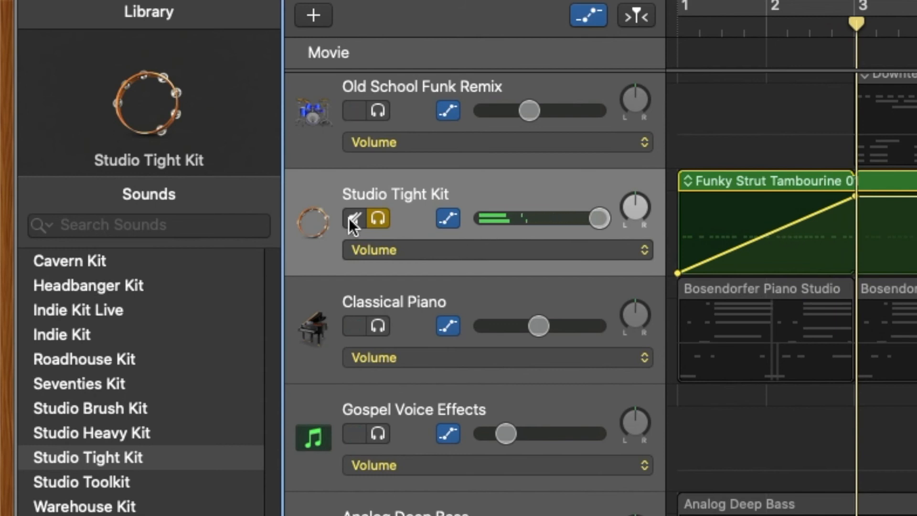
{"action": "left_click", "coordinate": [373, 218]}
{"action": "key", "text": "Return"}
{"action": "key", "text": "space"}
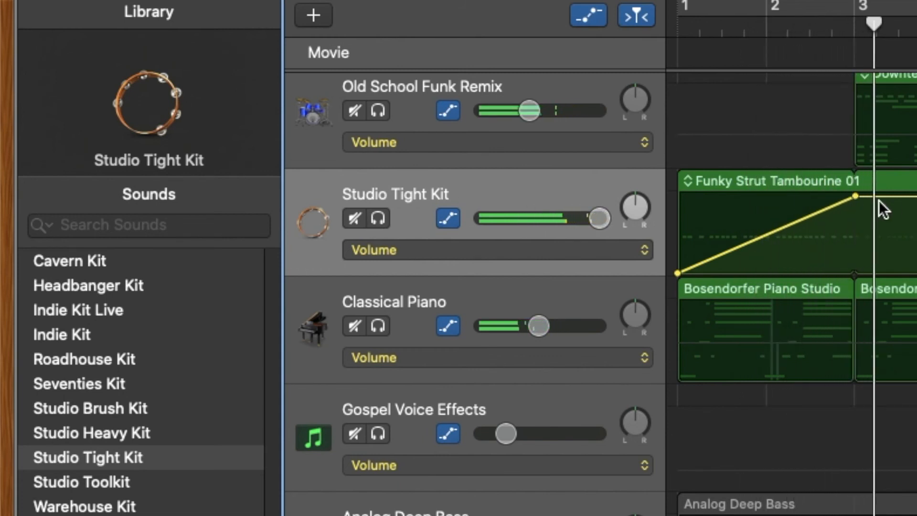
Lower the tambourine's bar 3 volume point and add three points around bar 5, pulling the middle one down for a short dip
{"action": "left_click_drag", "start_coordinate": [855, 196], "coordinate": [855, 229]}
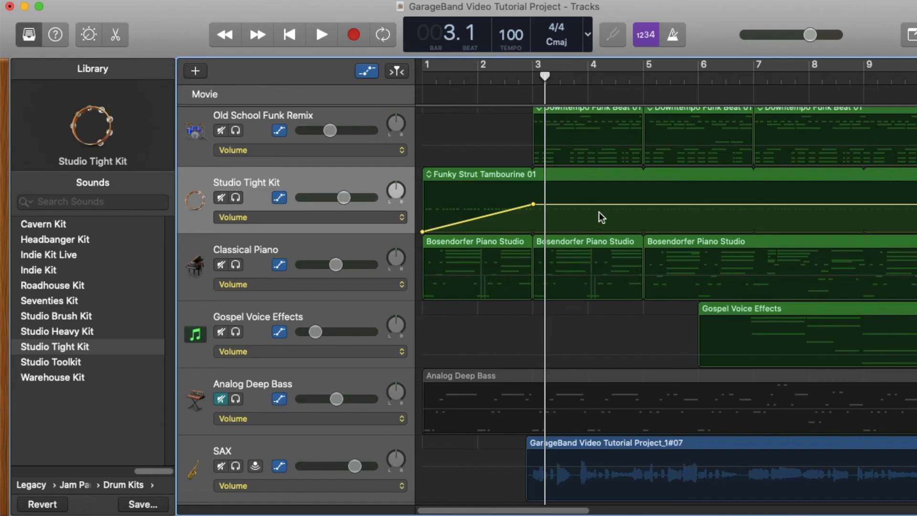
{"action": "left_click", "coordinate": [628, 205]}
{"action": "left_click", "coordinate": [664, 205]}
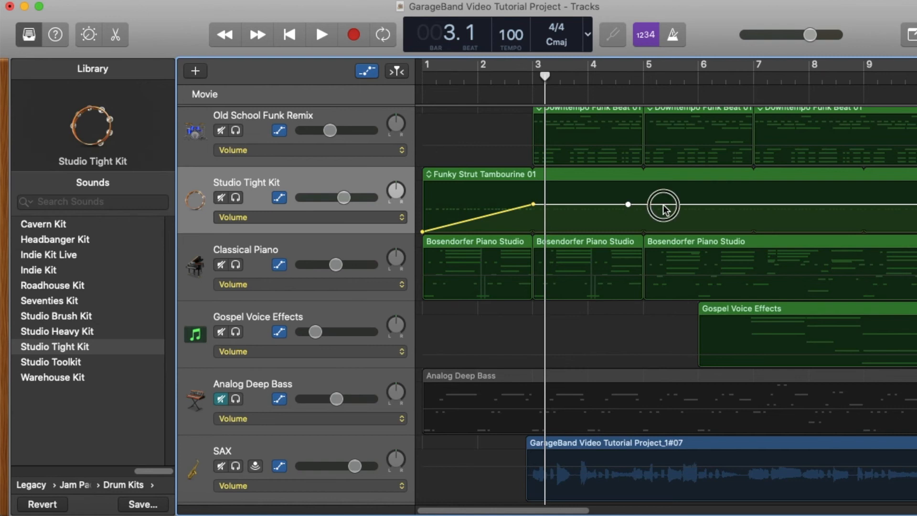
{"action": "left_click", "coordinate": [646, 204]}
{"action": "left_click_drag", "start_coordinate": [646, 204], "coordinate": [646, 217]}
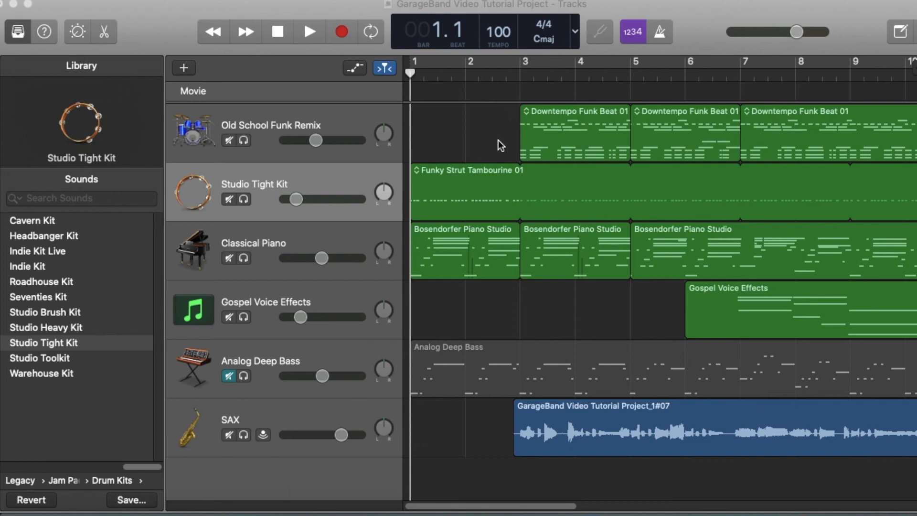
Add the movie 5 MIDI second video layer.MOV to the project, then shrink its preview window and move it clear of the regions
{"action": "left_click", "coordinate": [498, 139]}
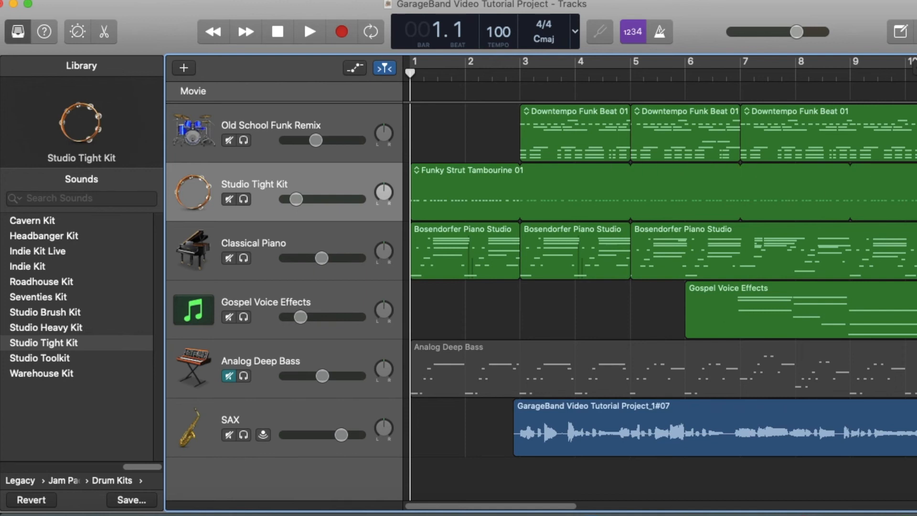
{"action": "left_click_drag", "start_coordinate": [916, 194], "coordinate": [433, 141]}
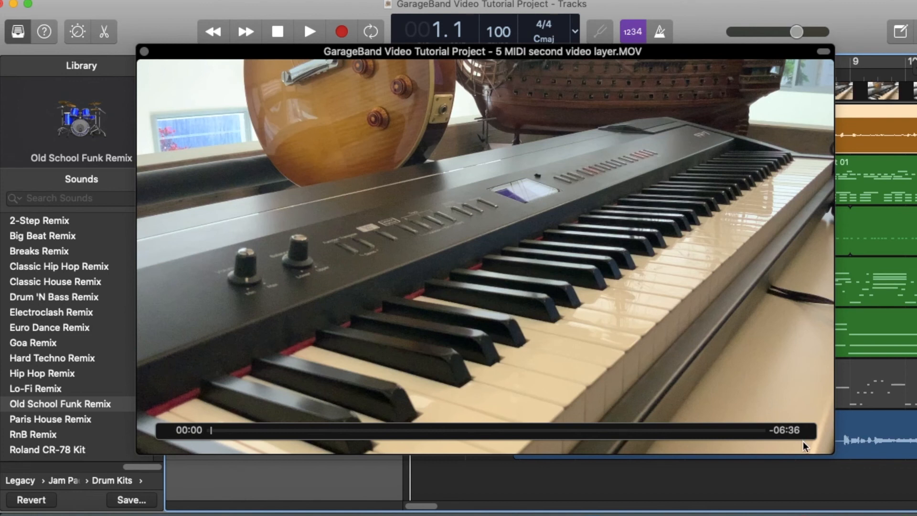
{"action": "left_click_drag", "start_coordinate": [622, 114], "coordinate": [704, 151]}
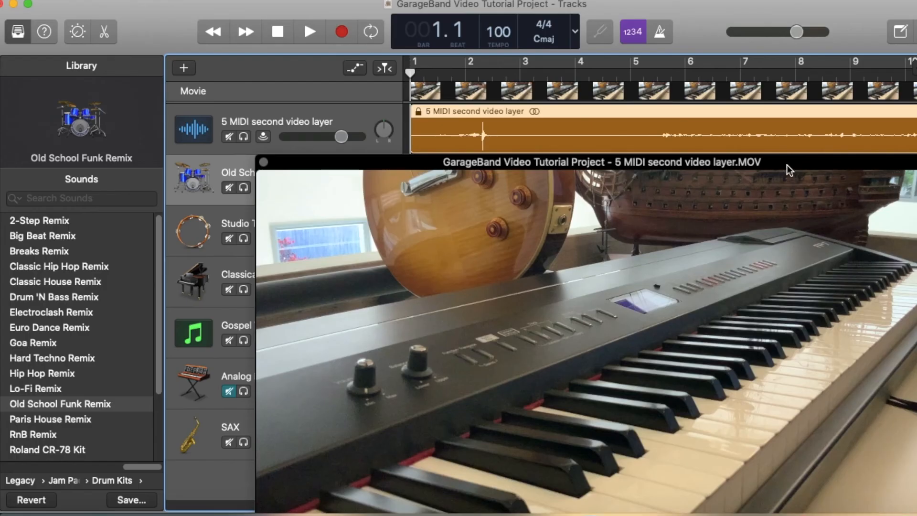
{"action": "left_click_drag", "start_coordinate": [786, 165], "coordinate": [578, 56]}
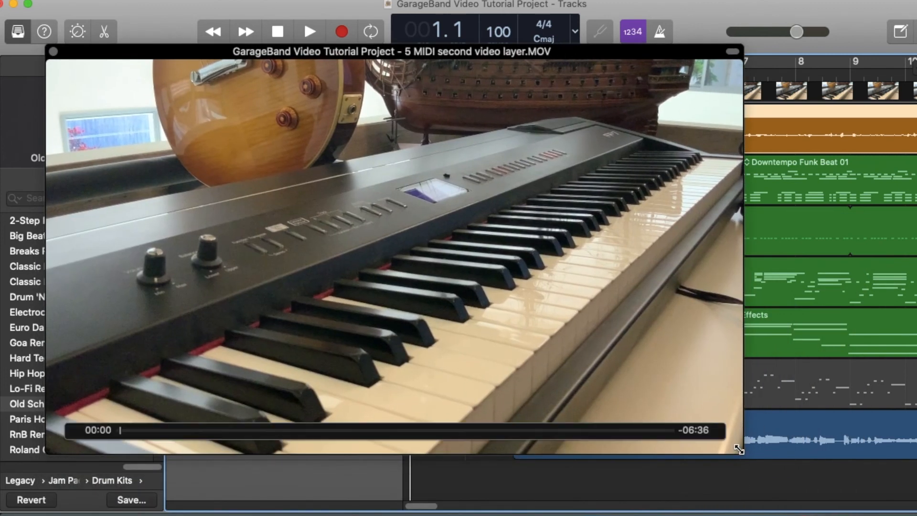
{"action": "left_click_drag", "start_coordinate": [739, 450], "coordinate": [302, 205]}
{"action": "left_click_drag", "start_coordinate": [231, 56], "coordinate": [171, 1]}
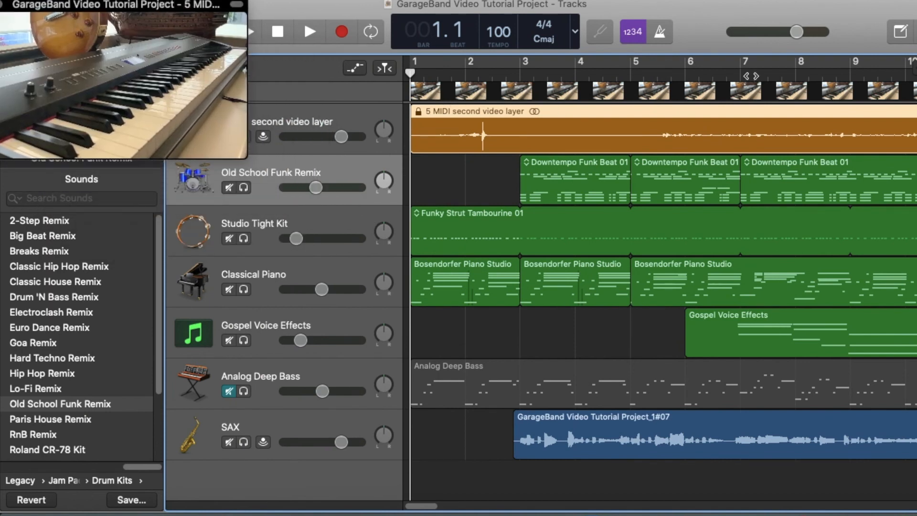
Check the movie preview against the timeline by moving the playhead to positions in bars 8, 6 and 12
{"action": "left_click", "coordinate": [806, 75]}
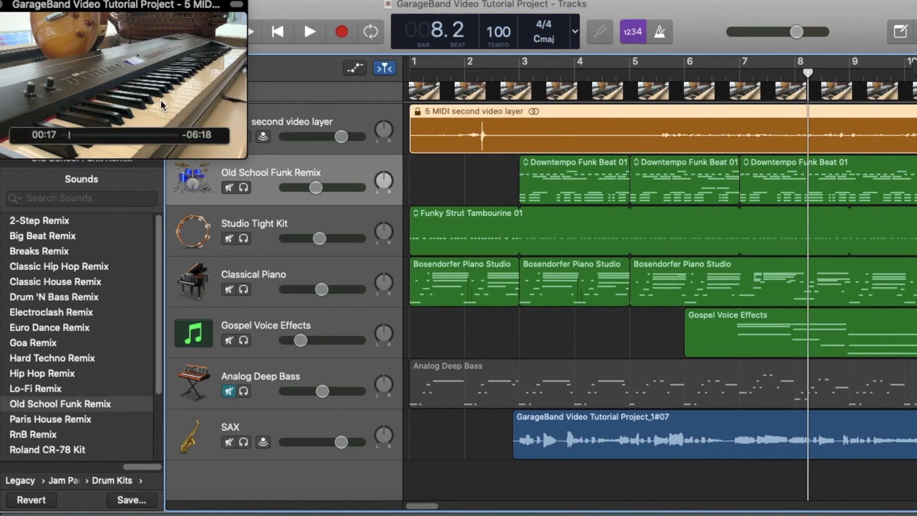
{"action": "left_click", "coordinate": [726, 79]}
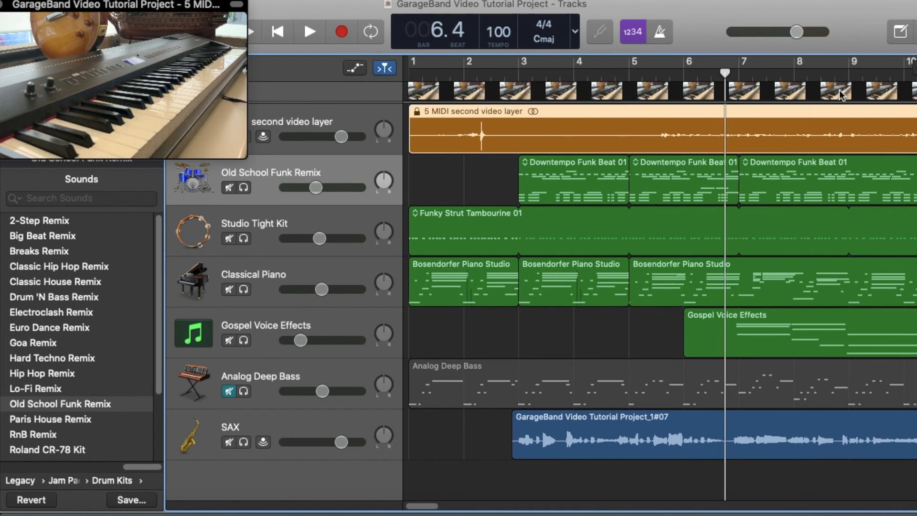
{"action": "scroll", "coordinate": [835, 93], "scroll_direction": "right", "scroll_amount": 5}
{"action": "scroll", "coordinate": [835, 93], "scroll_direction": "right", "scroll_amount": 2}
{"action": "left_click", "coordinate": [720, 75]}
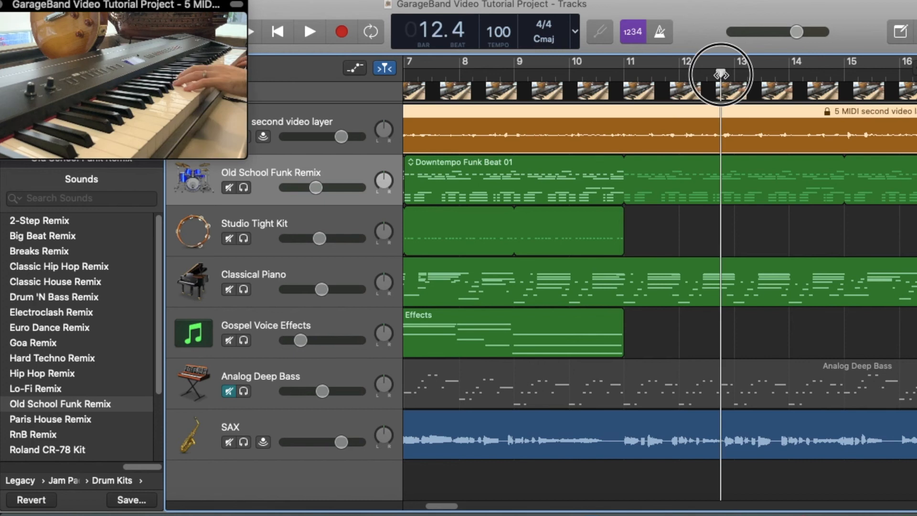
Play the project from bar 12 to check the movie preview against the music, and stop playback
{"action": "key", "text": "space"}
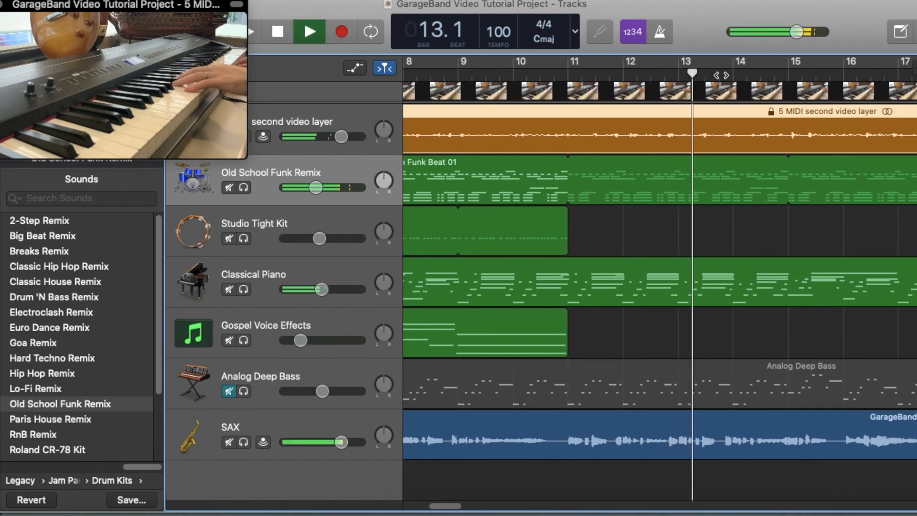
{"action": "key", "text": "space"}
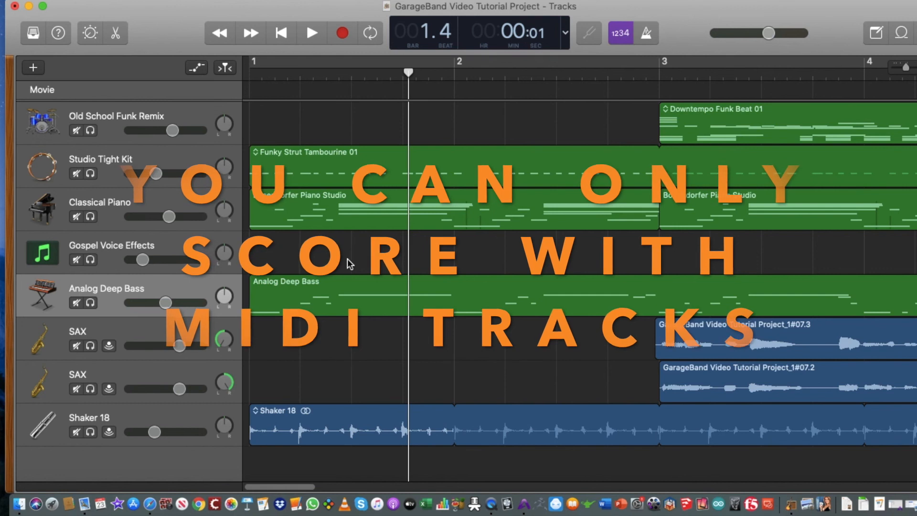
Open the Analog Deep Bass region in the editor and show it as a score
{"action": "double_click", "coordinate": [322, 310]}
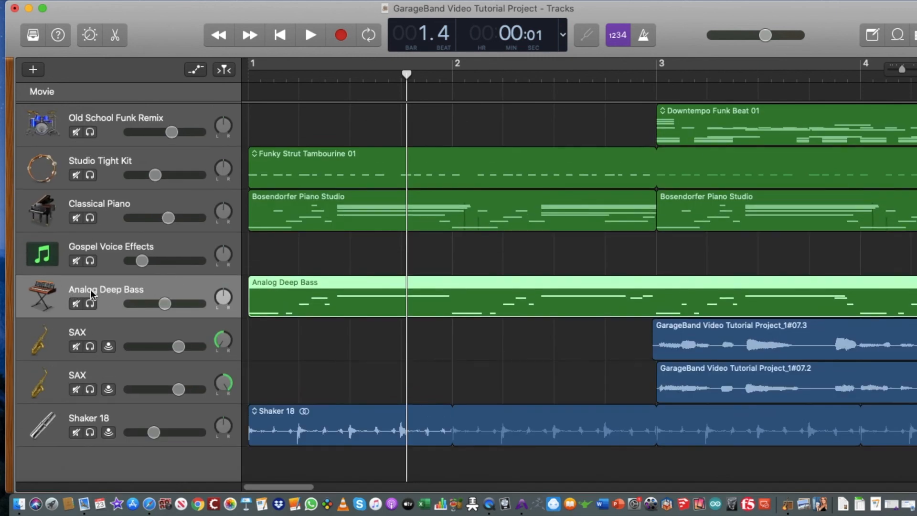
{"action": "double_click", "coordinate": [337, 297]}
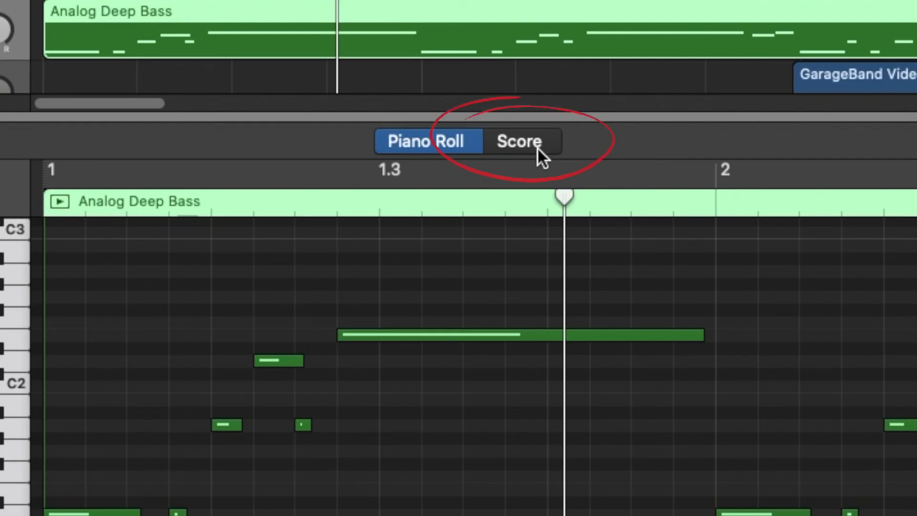
{"action": "left_click", "coordinate": [547, 145]}
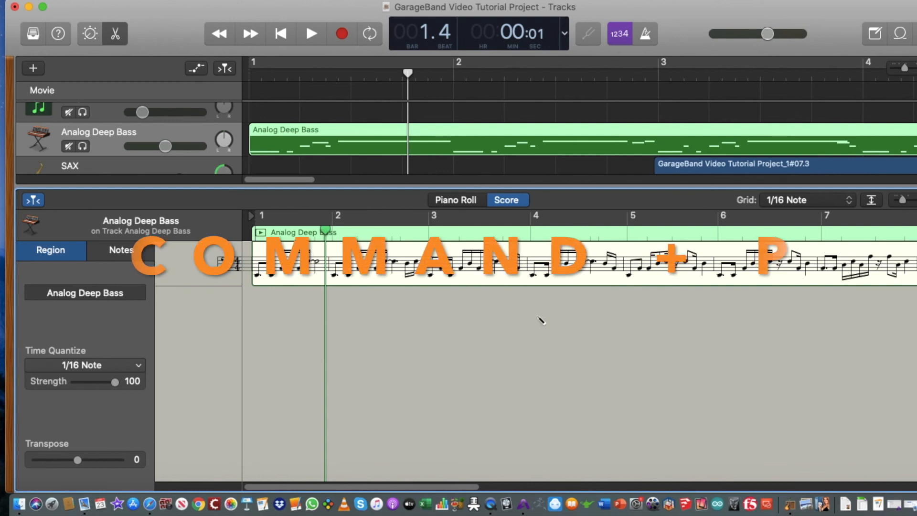
Output the Analog Deep Bass score as a PDF opened in Preview, and move the document window over the project
{"action": "key", "text": "super+p"}
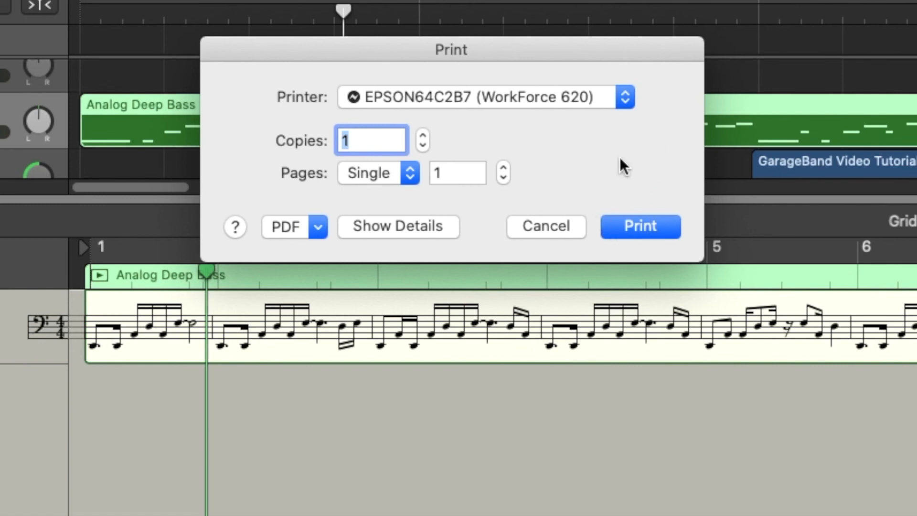
{"action": "left_click", "coordinate": [317, 231]}
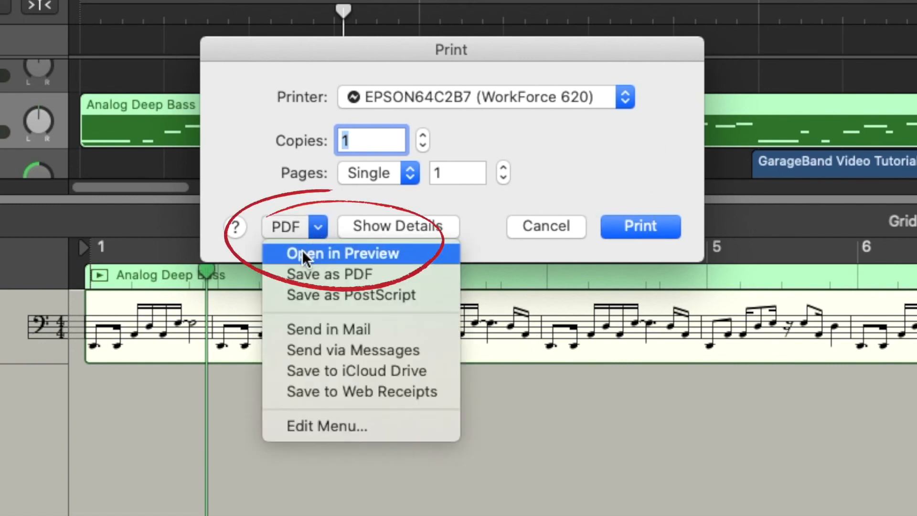
{"action": "left_click", "coordinate": [405, 254]}
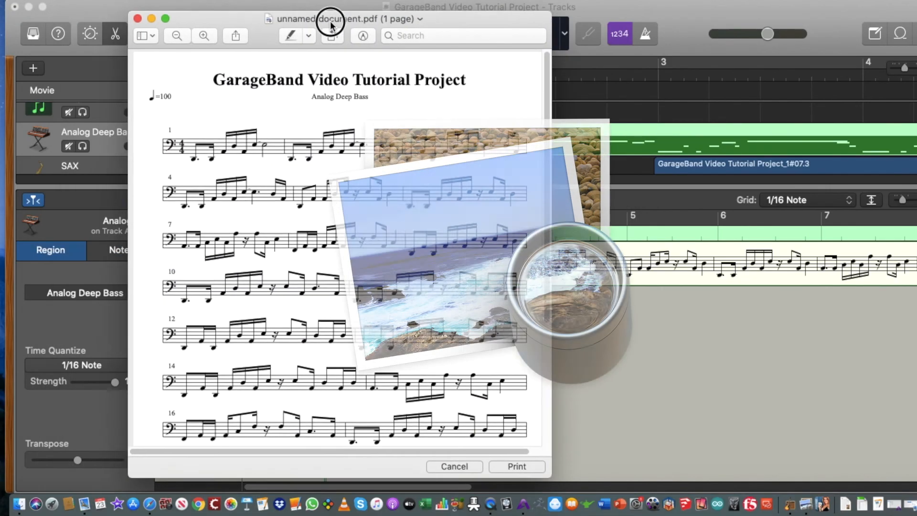
{"action": "left_click_drag", "start_coordinate": [331, 24], "coordinate": [464, 17]}
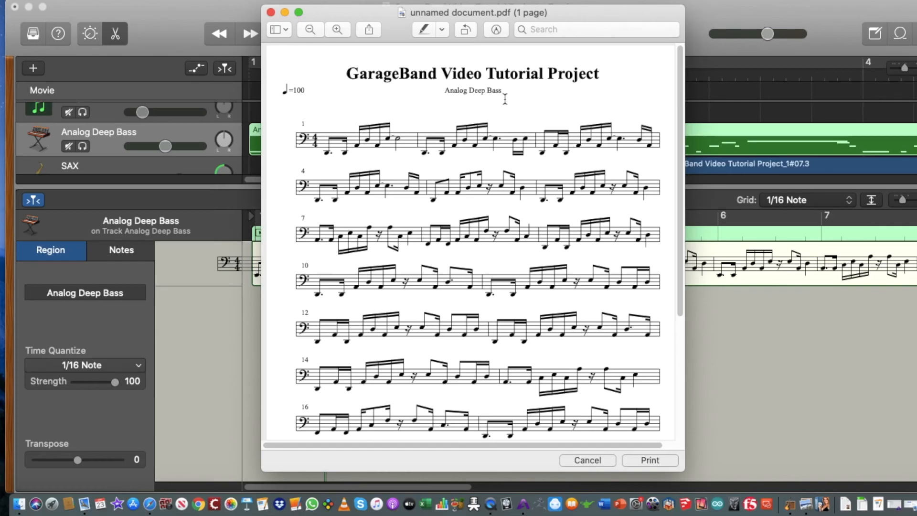
Examine the PDF score and its save options, leave without saving, and bring the print options back up
{"action": "scroll", "coordinate": [633, 381], "scroll_direction": "down", "scroll_amount": 1}
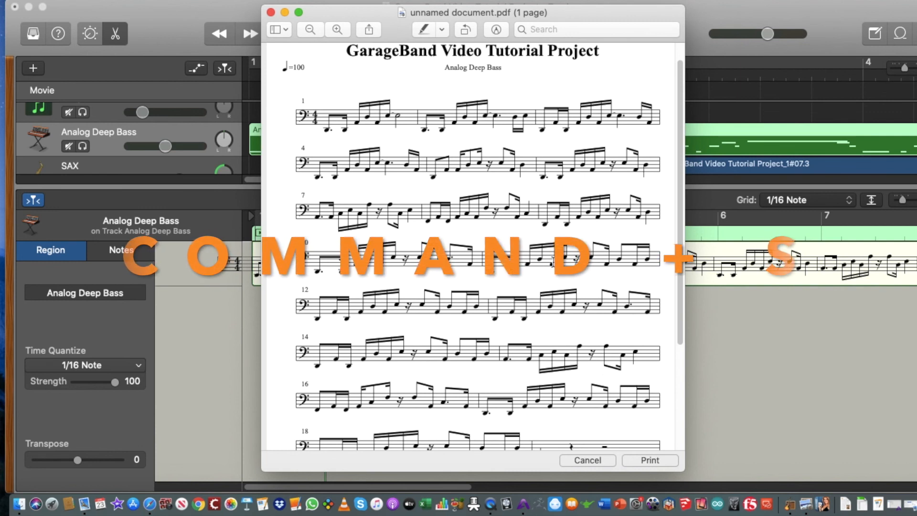
{"action": "key", "text": "super+s"}
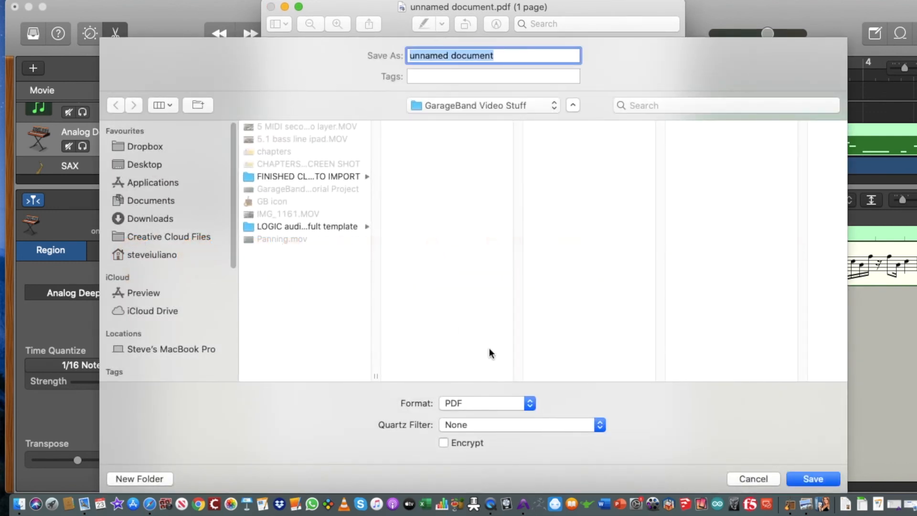
{"action": "left_click", "coordinate": [760, 480]}
{"action": "scroll", "coordinate": [567, 190], "scroll_direction": "down", "scroll_amount": 2}
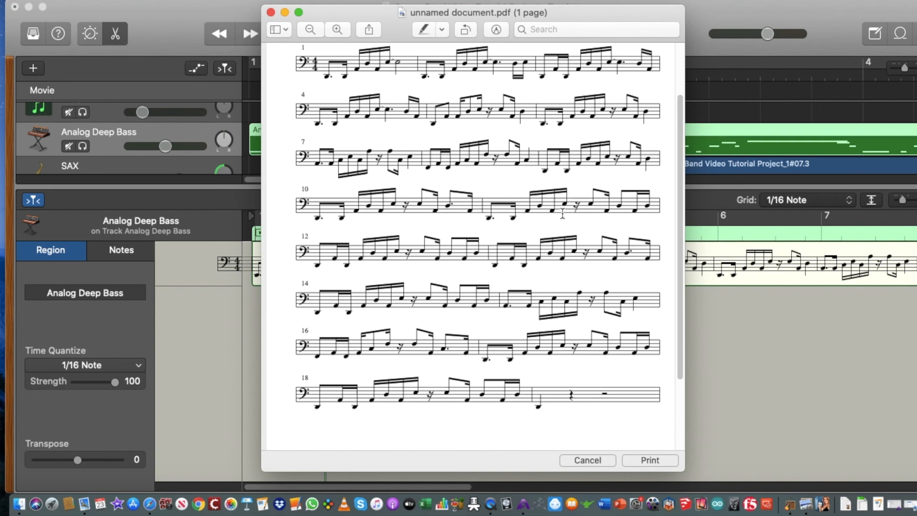
{"action": "scroll", "coordinate": [563, 214], "scroll_direction": "up", "scroll_amount": 3}
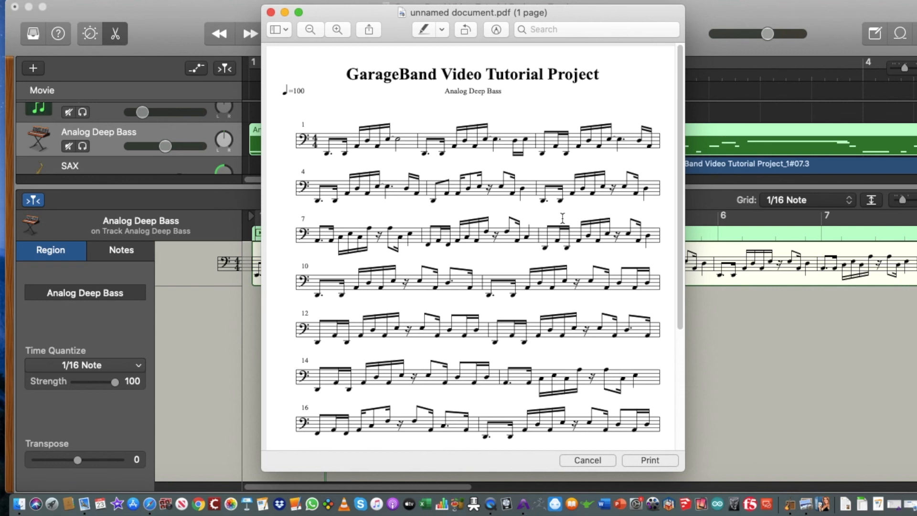
{"action": "key", "text": "Escape"}
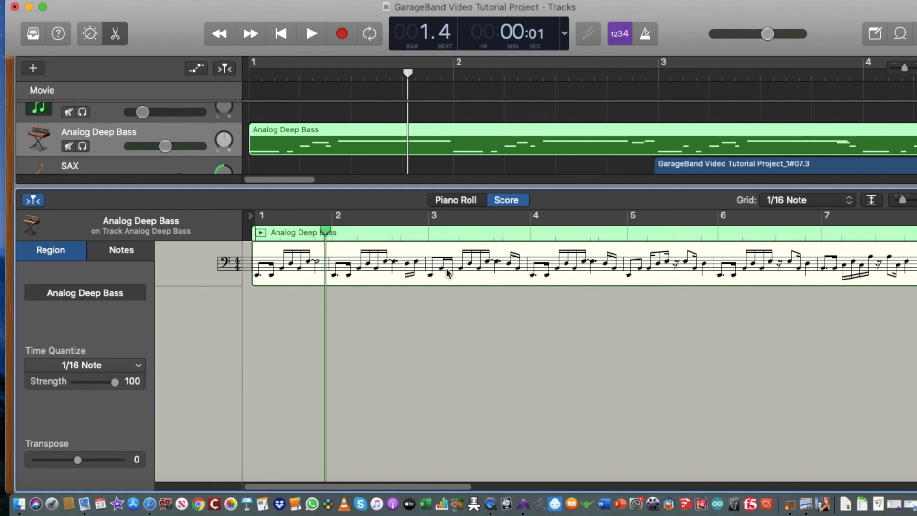
{"action": "key", "text": "super+p"}
{"action": "left_click", "coordinate": [391, 203]}
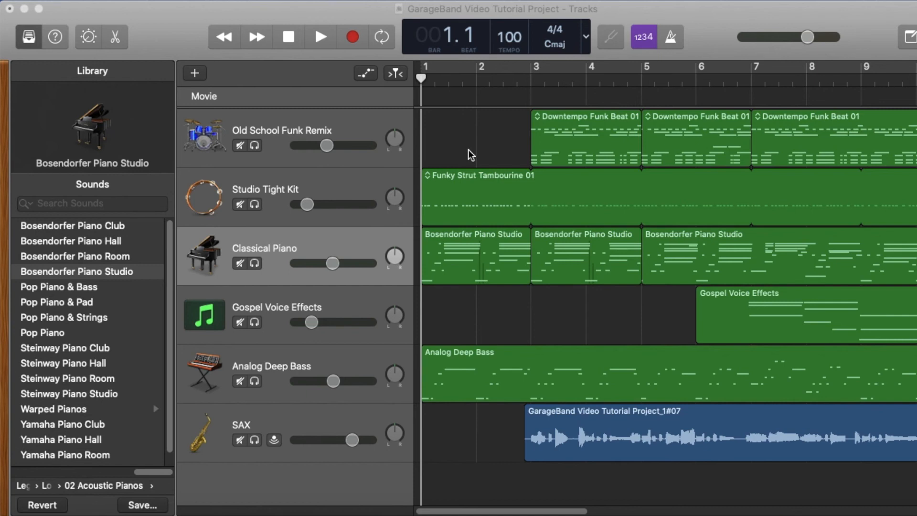
Look through the project's tracks by selecting each one from Old School Funk Remix to SAX, ending on Gospel Voice Effects
{"action": "left_click", "coordinate": [371, 124]}
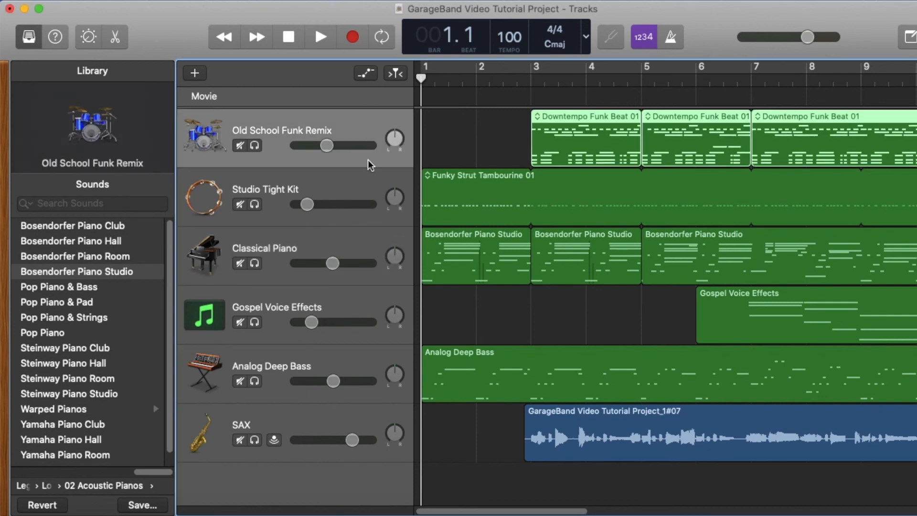
{"action": "left_click", "coordinate": [365, 191]}
{"action": "left_click", "coordinate": [357, 239]}
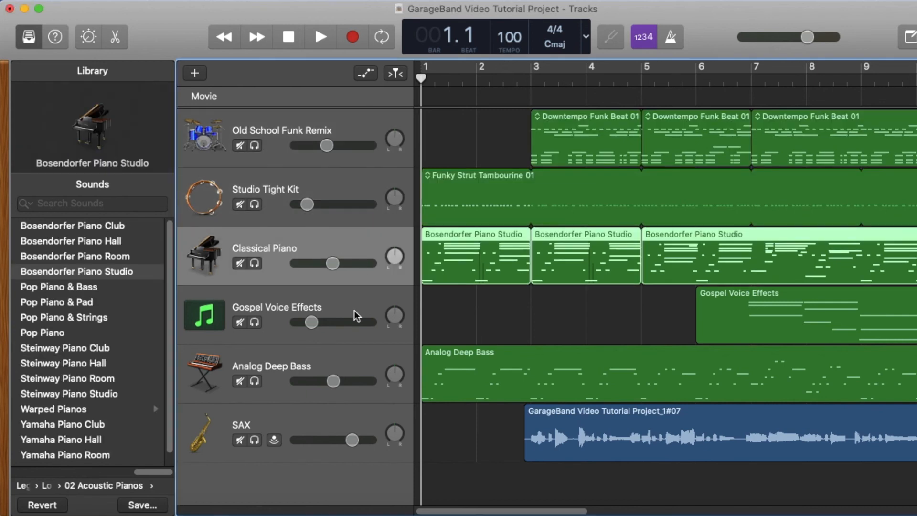
{"action": "left_click", "coordinate": [354, 310]}
{"action": "left_click", "coordinate": [362, 358]}
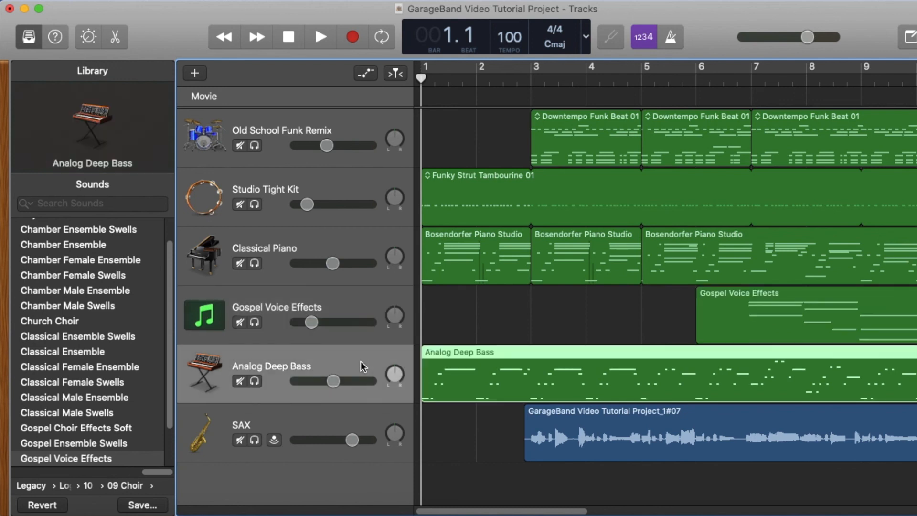
{"action": "left_click", "coordinate": [366, 415]}
{"action": "left_click", "coordinate": [360, 302]}
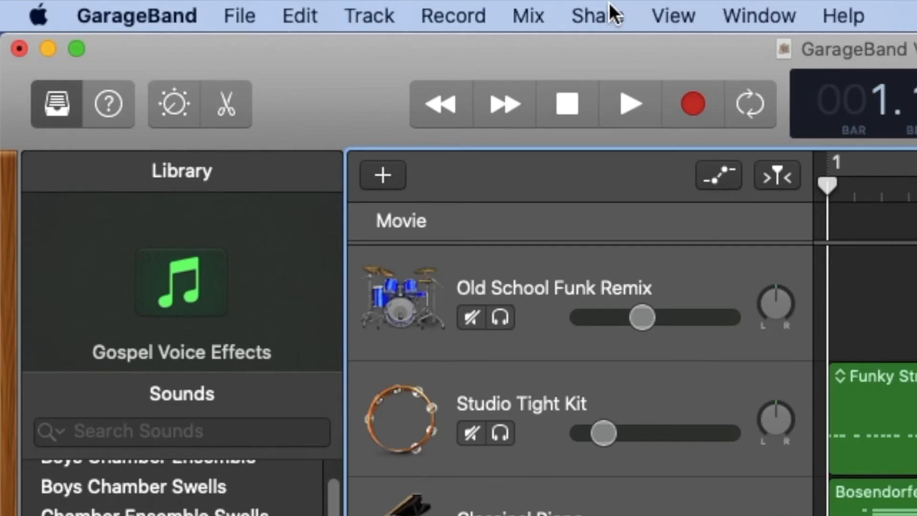
Open the Export Song to Disk settings and check the quality options of the AIFF and WAVE formats
{"action": "left_click", "coordinate": [609, 21]}
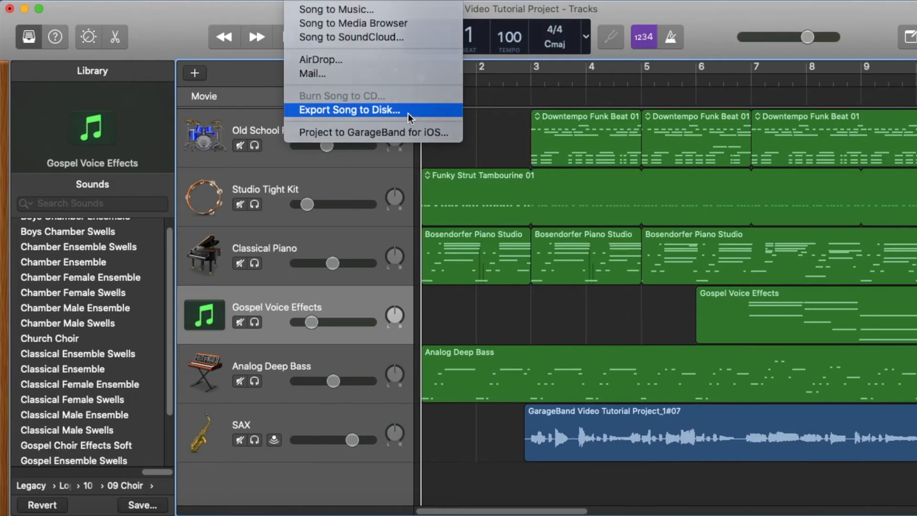
{"action": "left_click", "coordinate": [408, 113]}
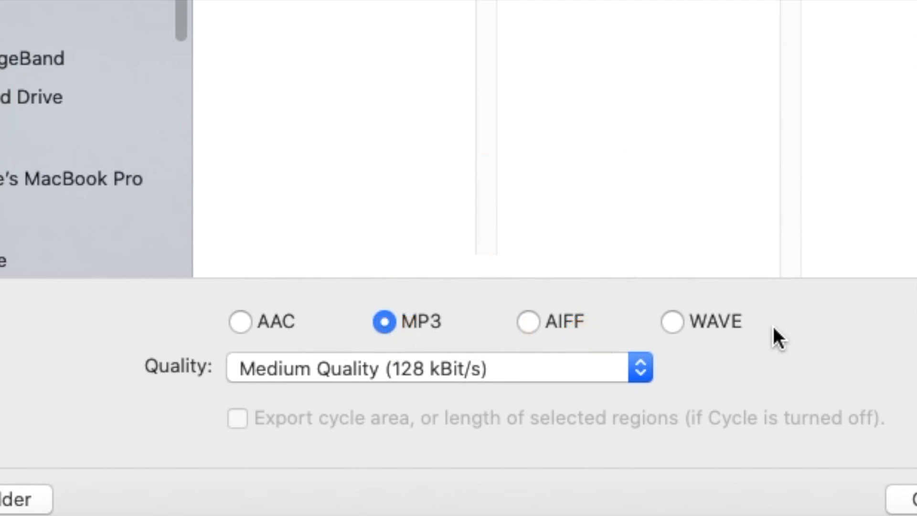
{"action": "left_click", "coordinate": [558, 324]}
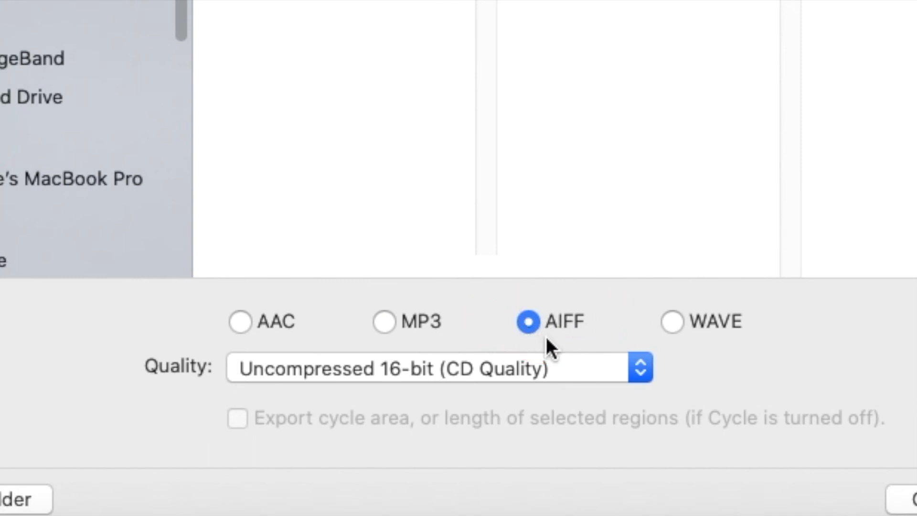
{"action": "left_click", "coordinate": [715, 323]}
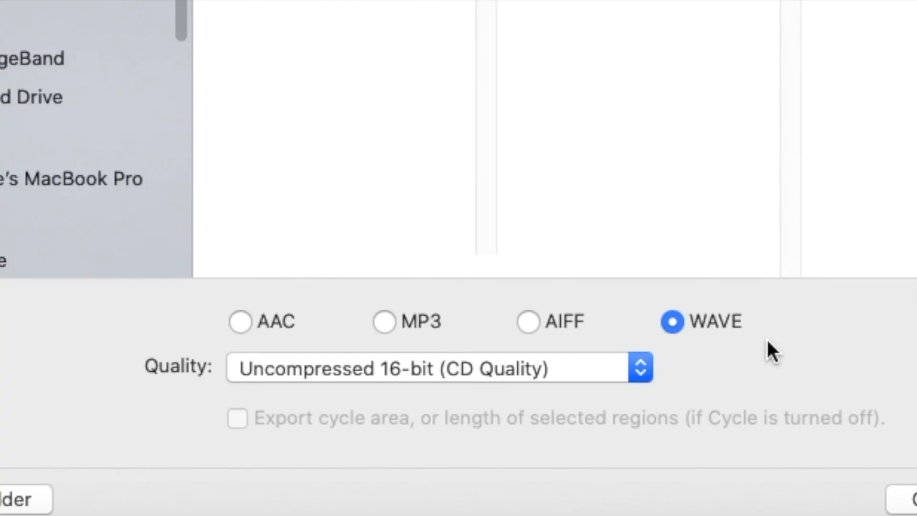
Set the song's export format to MP3 with Highest Quality (256 kBit/s)
{"action": "left_click", "coordinate": [408, 319]}
{"action": "left_click", "coordinate": [519, 371]}
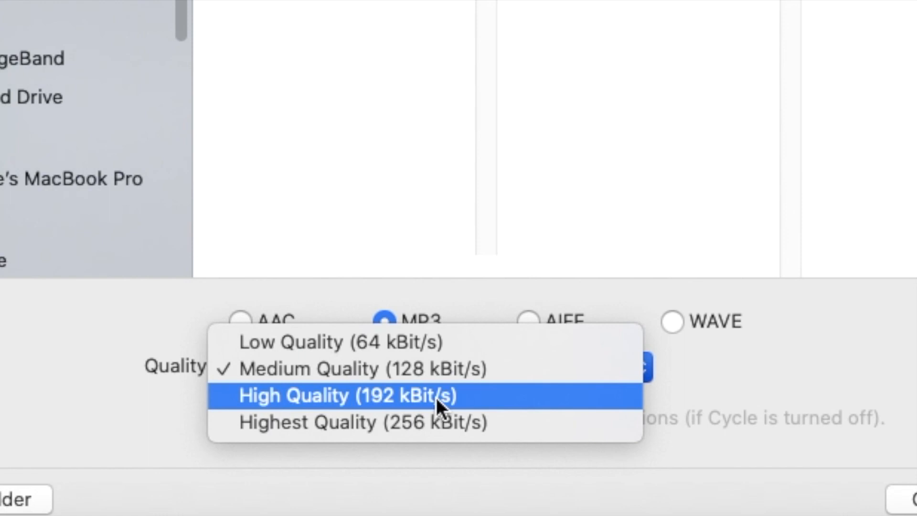
{"action": "left_click", "coordinate": [509, 418]}
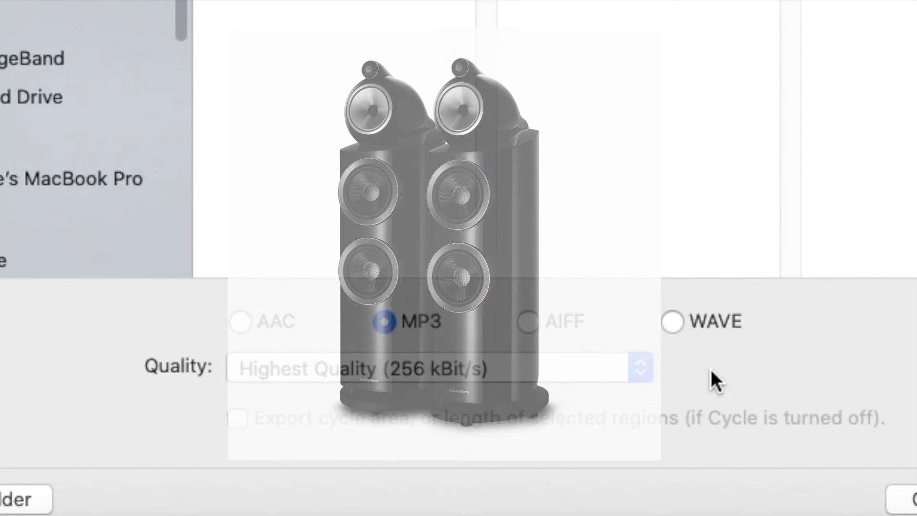
Switch the export format between WAVE and MP3 to compare them, ending on WAVE
{"action": "left_click", "coordinate": [698, 325]}
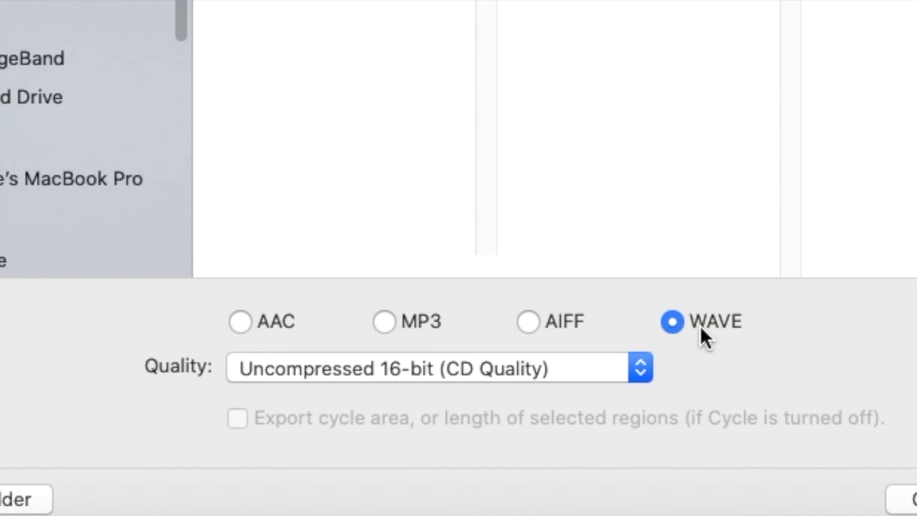
{"action": "left_click", "coordinate": [430, 315]}
{"action": "left_click", "coordinate": [719, 324]}
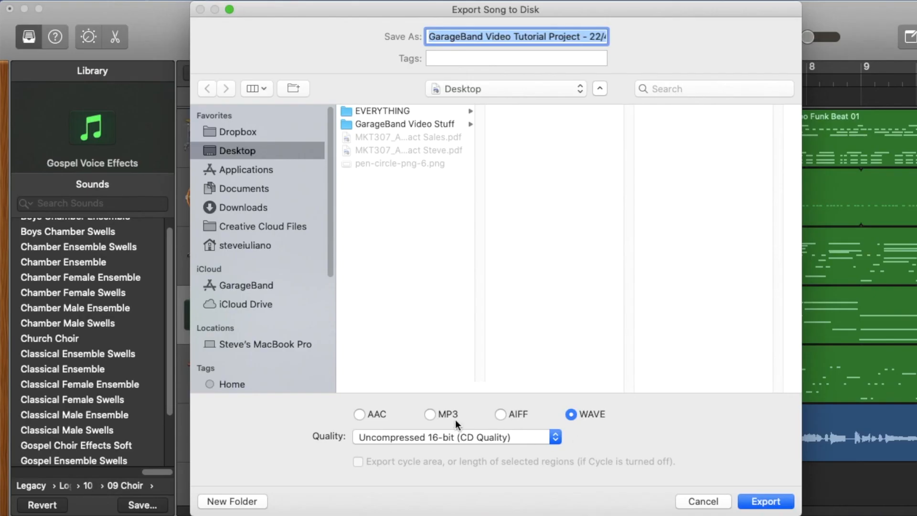
Export the song to the Desktop as an MP3 at Highest Quality (256 kBit/s)
{"action": "left_click", "coordinate": [453, 417]}
{"action": "left_click", "coordinate": [527, 438]}
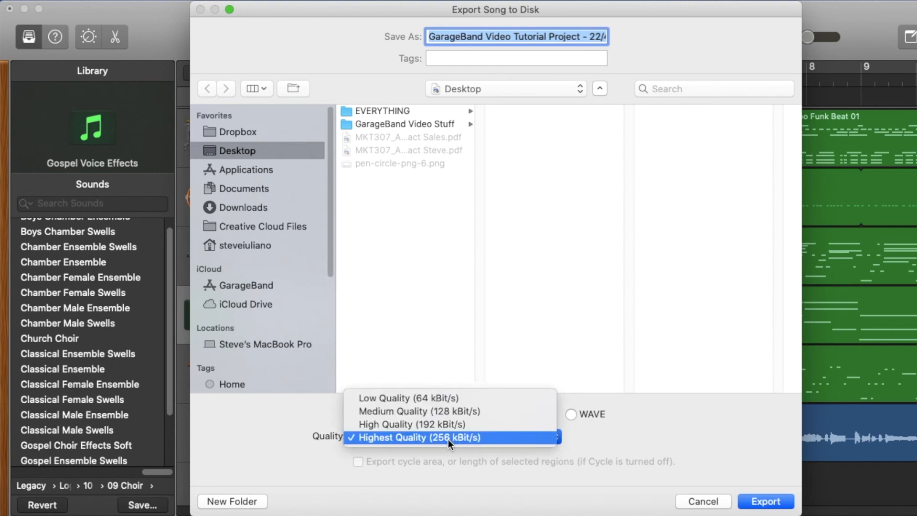
{"action": "left_click", "coordinate": [638, 443]}
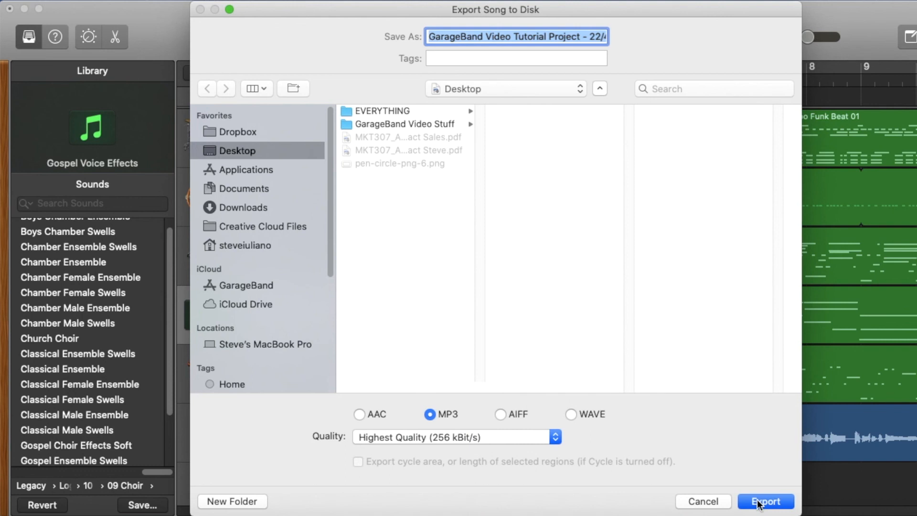
{"action": "left_click", "coordinate": [746, 503]}
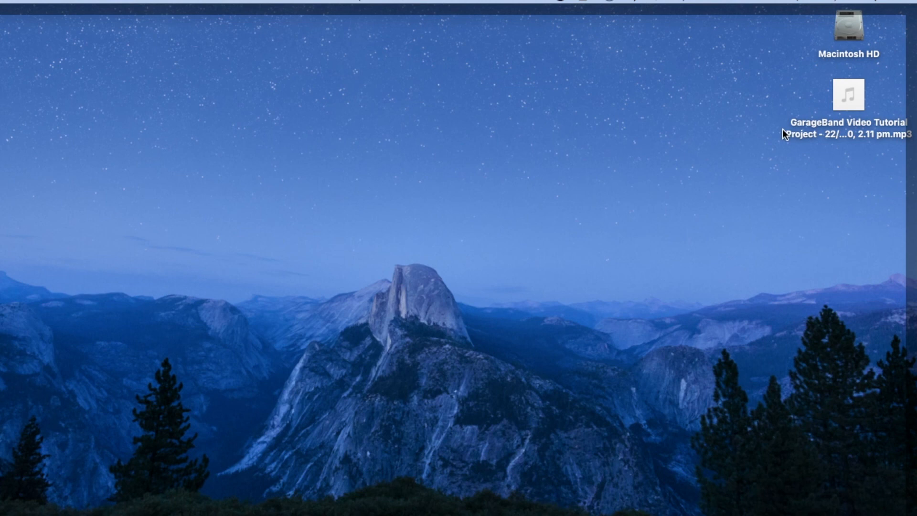
Move the exported MP3 to a clear area of the desktop, rename it "Rename to whatever" and reposition it
{"action": "left_click_drag", "start_coordinate": [844, 111], "coordinate": [528, 177]}
{"action": "key", "text": "Return"}
{"action": "type", "text": "Rename t"}
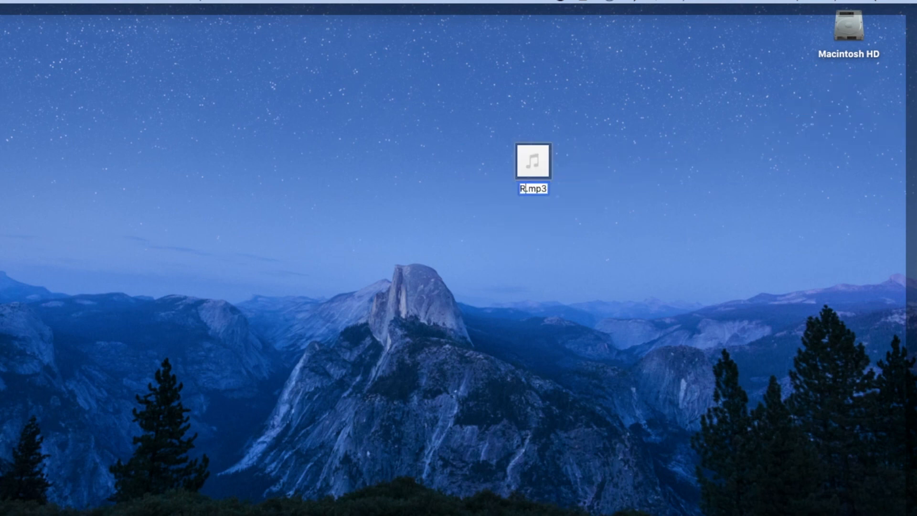
{"action": "type", "text": "o whatever"}
{"action": "key", "text": "Return"}
{"action": "left_click_drag", "start_coordinate": [533, 159], "coordinate": [393, 249]}
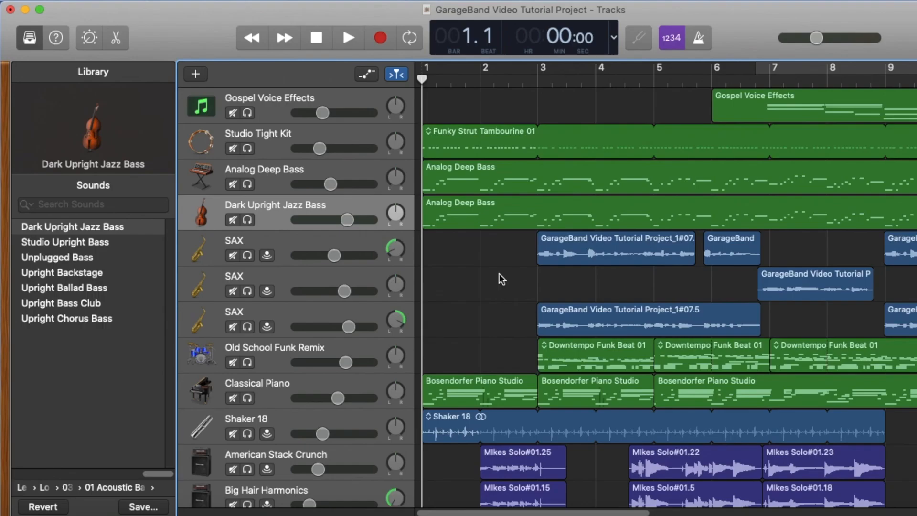
Play the finished project from bar 1 and look over all its tracks down to the Stadium Spread guitar
{"action": "key", "text": "space"}
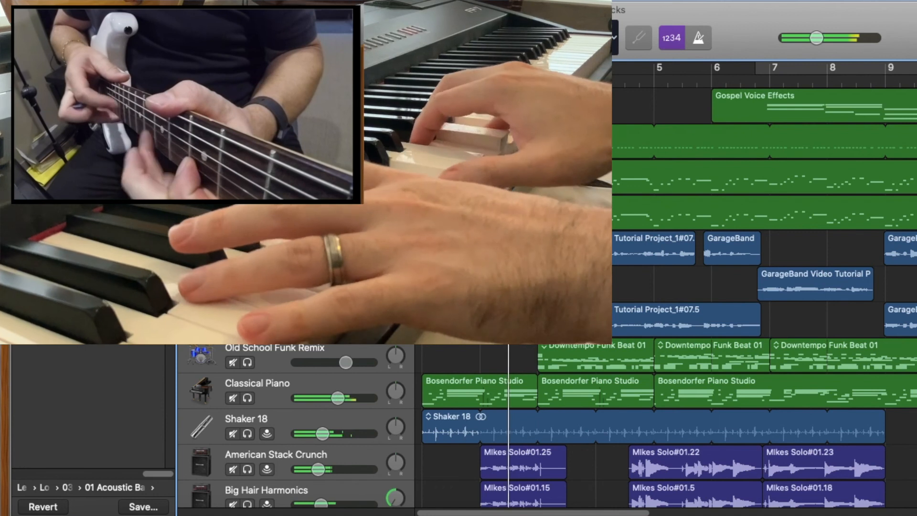
{"action": "scroll", "coordinate": [525, 382], "scroll_direction": "down", "scroll_amount": 3}
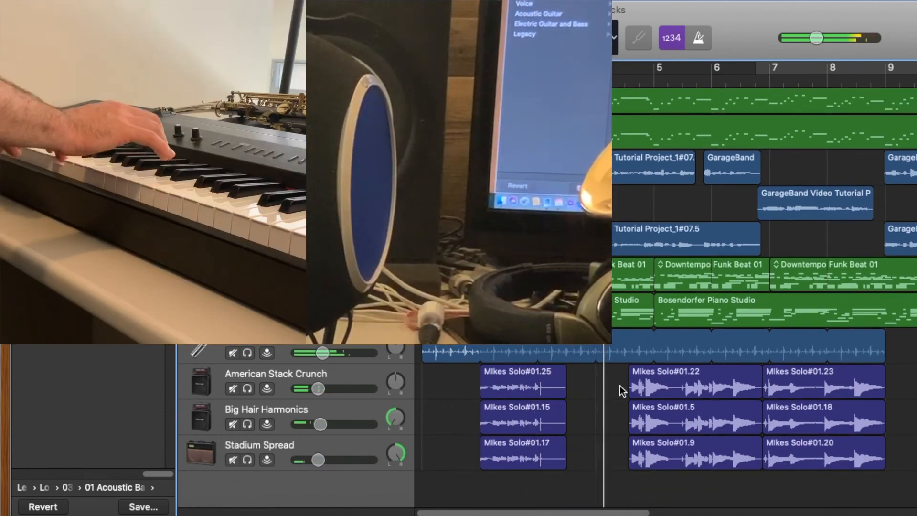
{"action": "scroll", "coordinate": [619, 383], "scroll_direction": "up", "scroll_amount": 3}
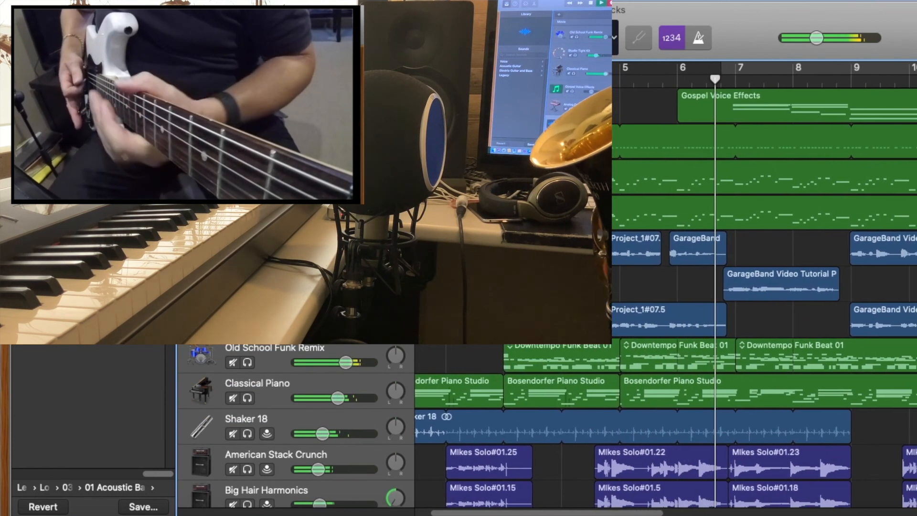
Show the track automation during playback and examine the volume curves on the sax, drum, piano and guitar tracks
{"action": "key", "text": "a"}
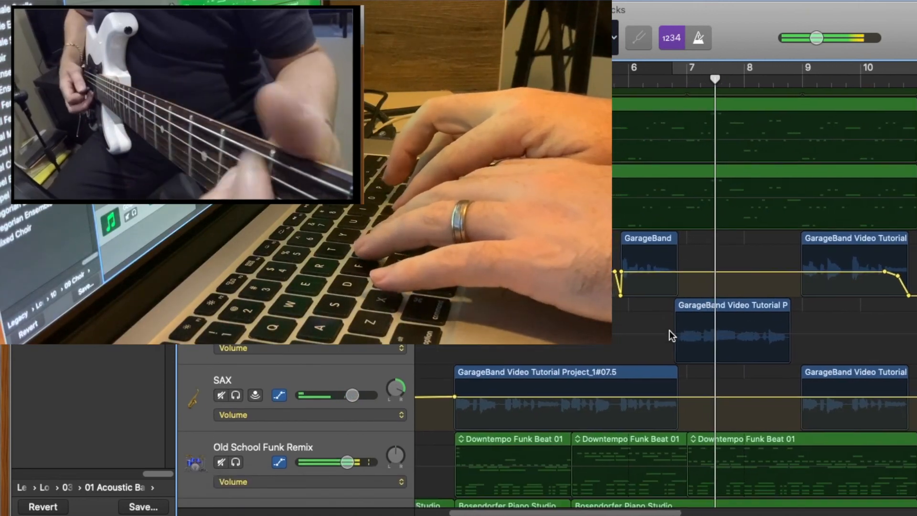
{"action": "scroll", "coordinate": [669, 330], "scroll_direction": "down", "scroll_amount": 5}
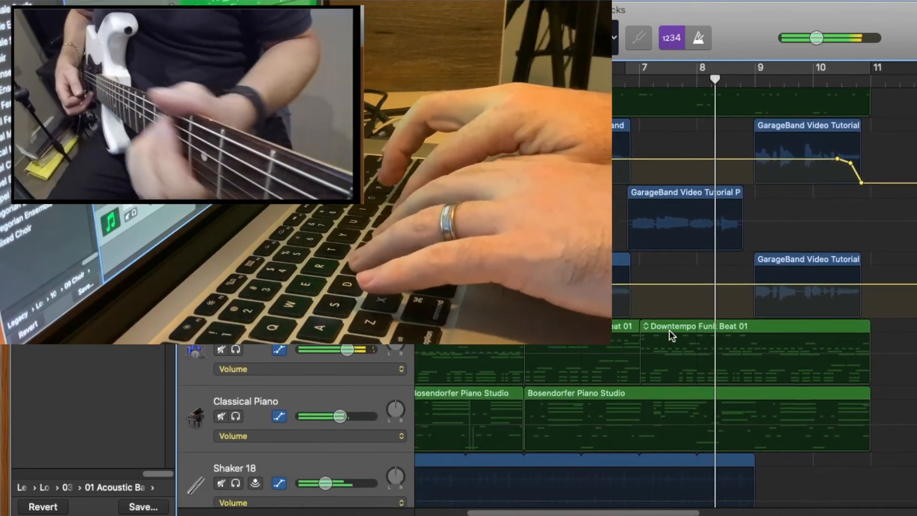
{"action": "scroll", "coordinate": [669, 331], "scroll_direction": "down", "scroll_amount": 5}
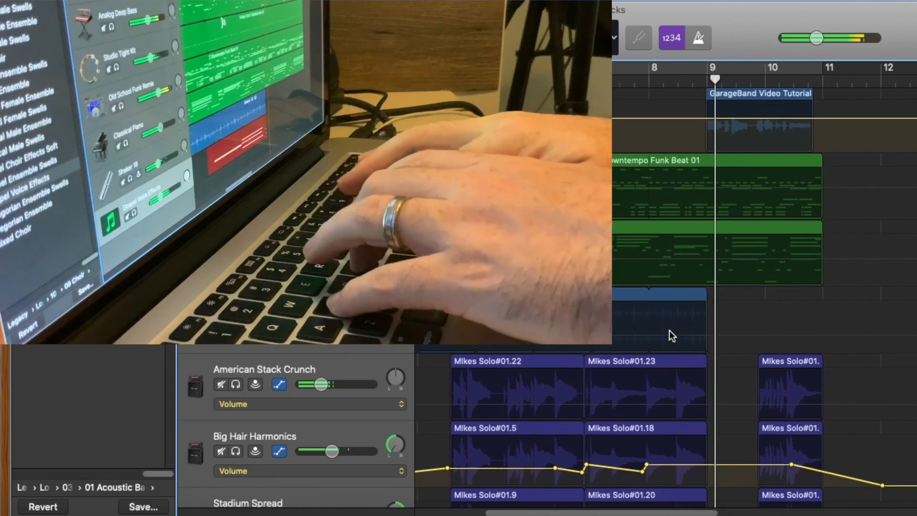
{"action": "scroll", "coordinate": [669, 330], "scroll_direction": "down", "scroll_amount": 4}
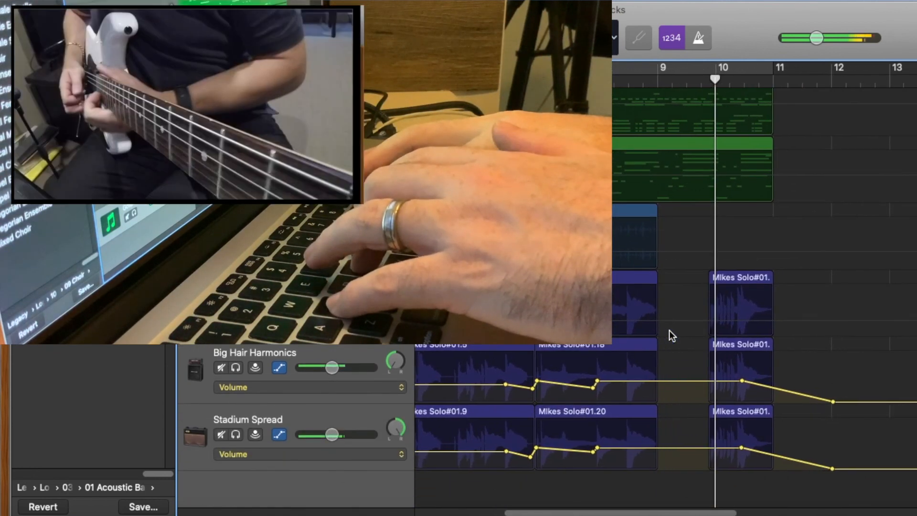
{"action": "scroll", "coordinate": [669, 330], "scroll_direction": "up", "scroll_amount": 5}
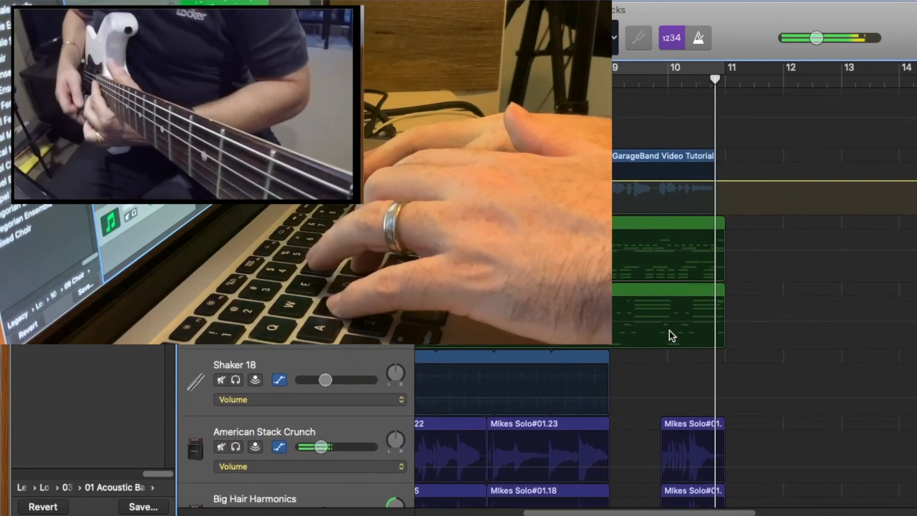